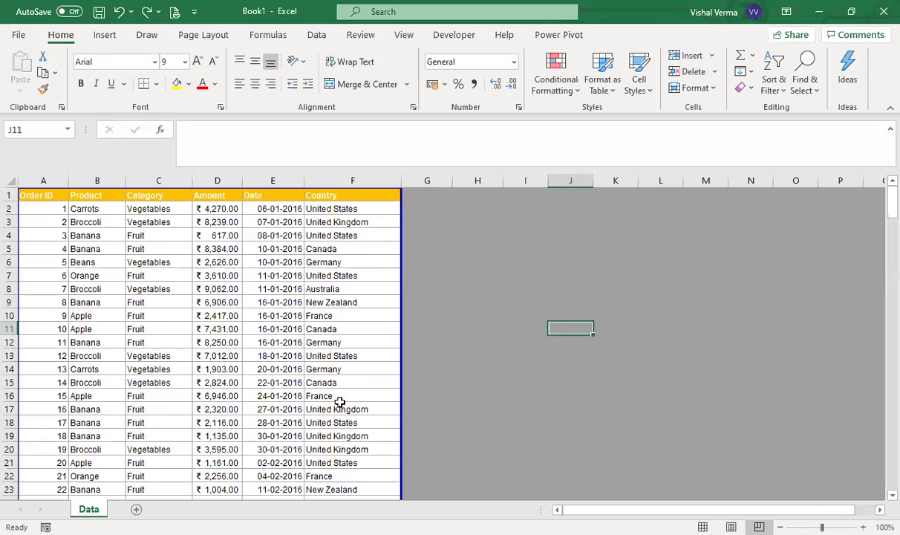
Step: Check how far down the order records extend in the Order ID column, then return to its header
{"action": "left_click", "coordinate": [38, 211]}
{"action": "key", "text": "ctrl+Down"}
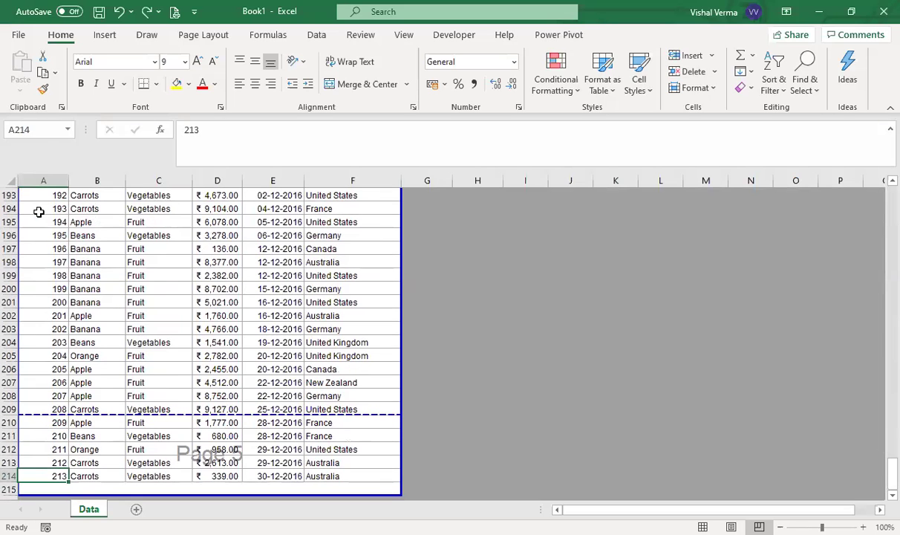
{"action": "key", "text": "ctrl+Up"}
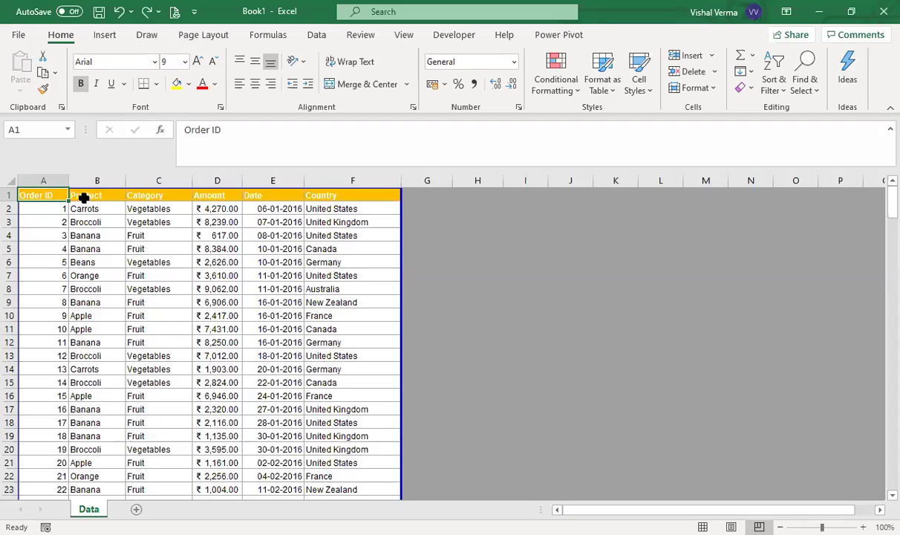
Step: Apply a filter to the header row A1:F1 of the order data
{"action": "left_click_drag", "start_coordinate": [45, 194], "coordinate": [327, 191]}
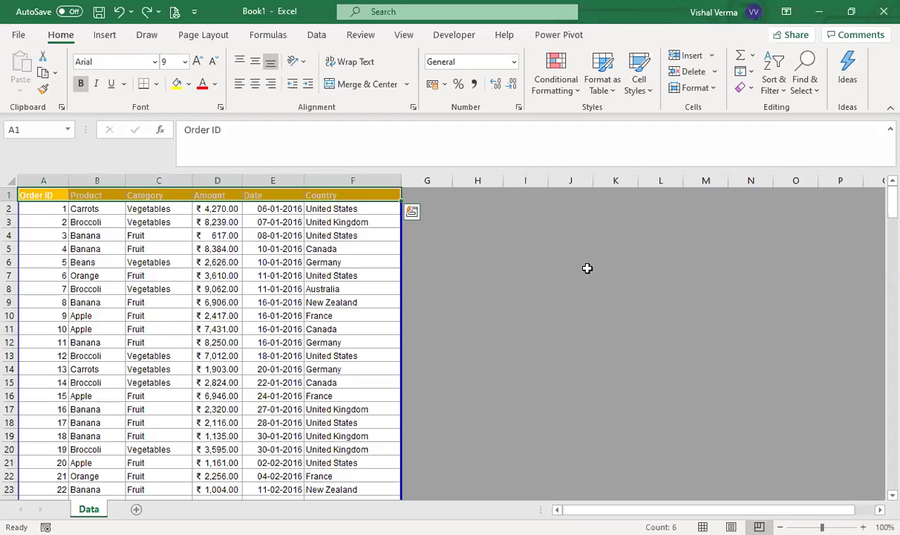
{"action": "left_click", "coordinate": [780, 95]}
{"action": "left_click", "coordinate": [802, 174]}
{"action": "left_click", "coordinate": [327, 316]}
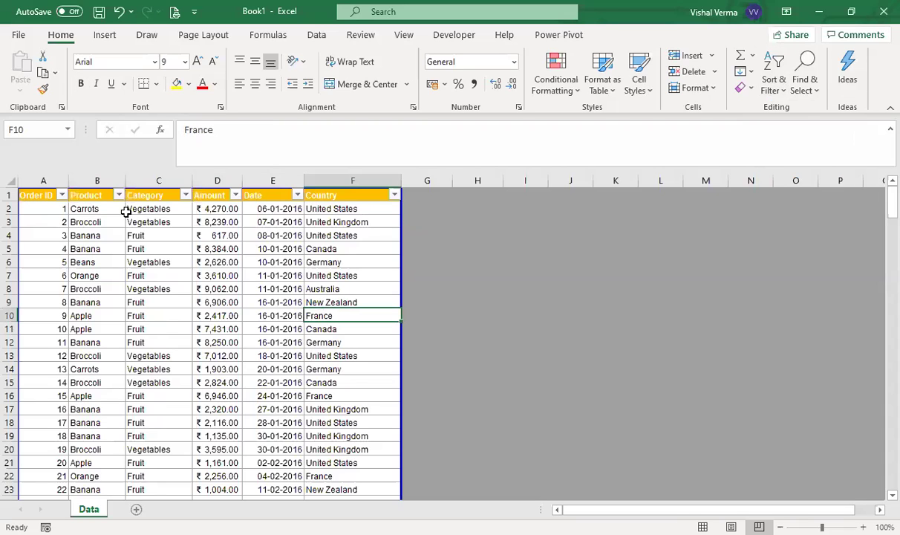
Step: View the Product column's filter list, dismiss it without changes, and undo the header filter
{"action": "left_click", "coordinate": [118, 194]}
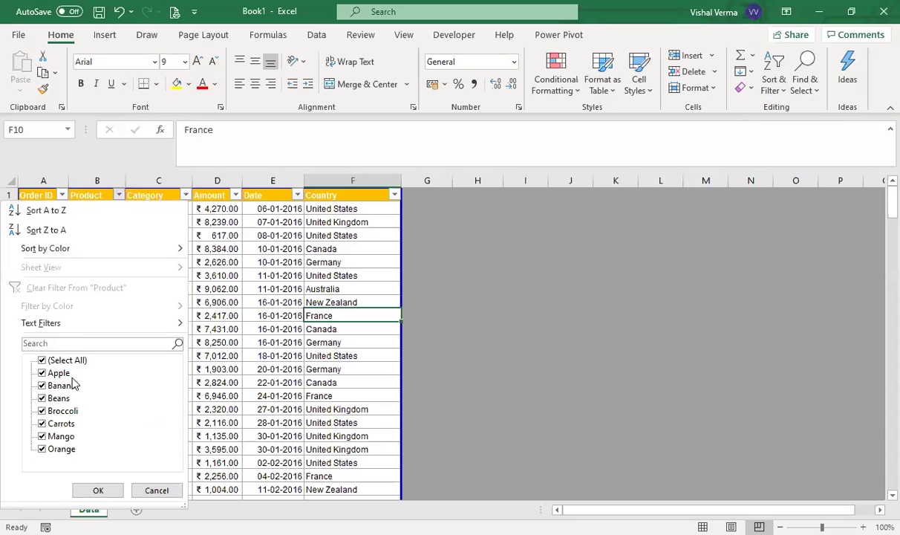
{"action": "left_click", "coordinate": [153, 490]}
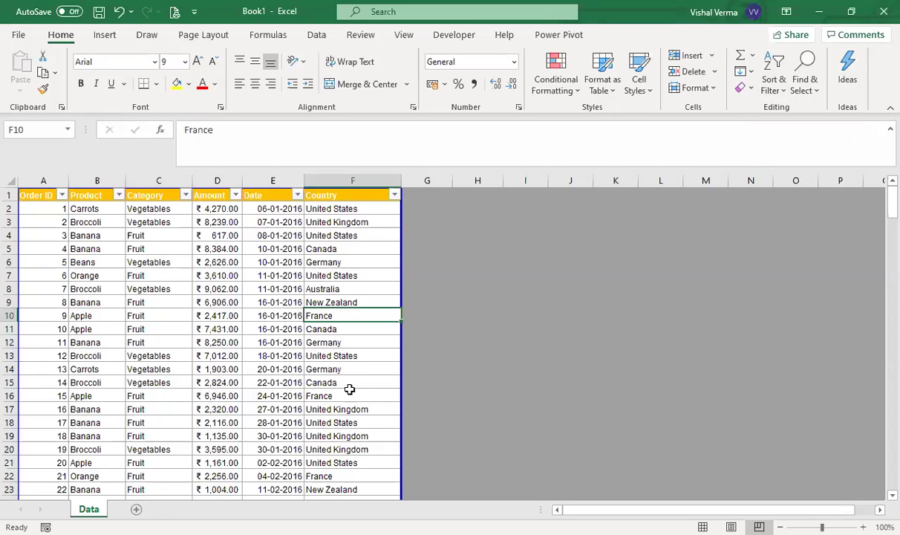
{"action": "key", "text": "ctrl+z"}
{"action": "left_click", "coordinate": [431, 368]}
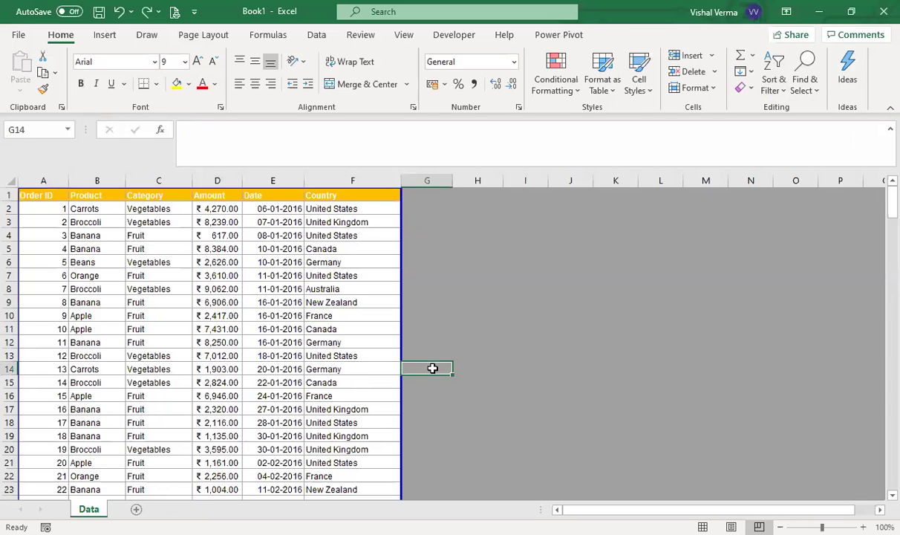
Step: Convert the order data range A1:F214 into a table with headers
{"action": "left_click", "coordinate": [150, 328]}
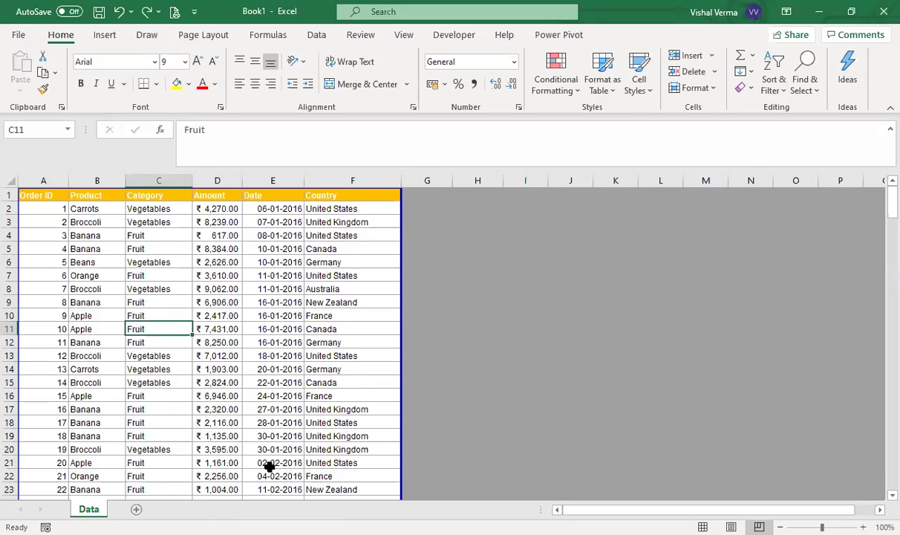
{"action": "key", "text": "ctrl+t"}
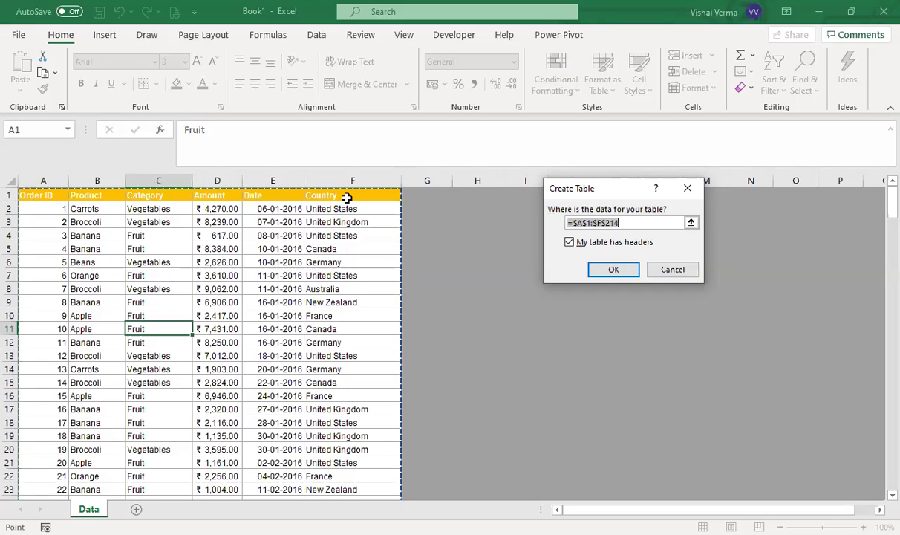
{"action": "left_click", "coordinate": [614, 270]}
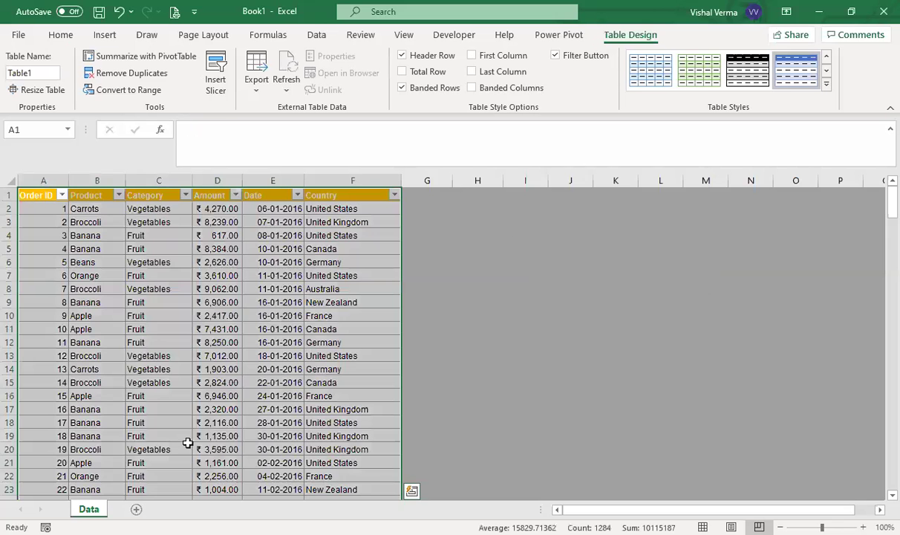
{"action": "left_click", "coordinate": [245, 368]}
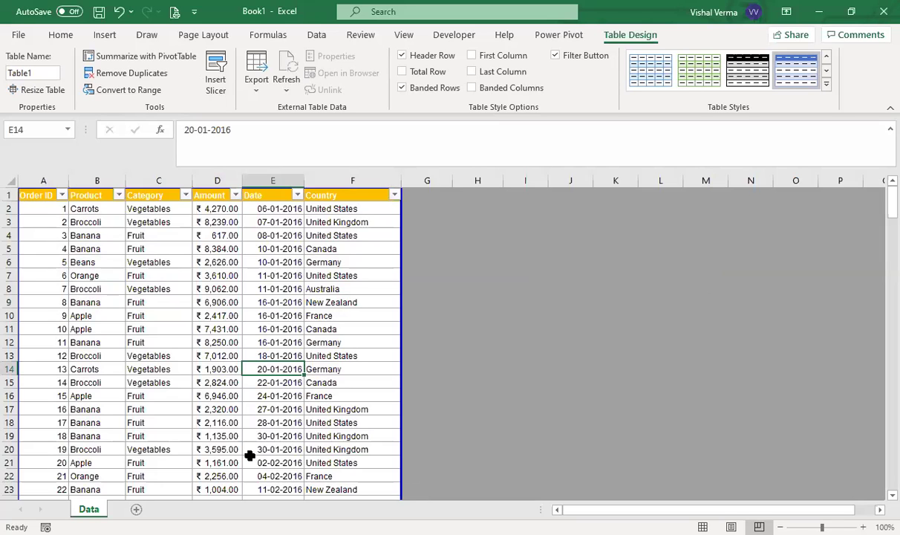
{"action": "left_click", "coordinate": [199, 307]}
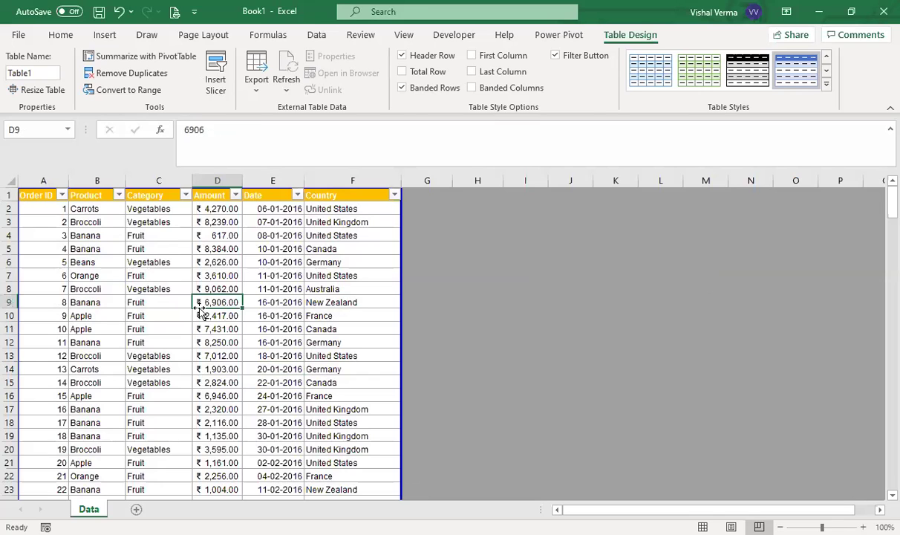
{"action": "left_click", "coordinate": [591, 356]}
{"action": "left_click", "coordinate": [294, 333]}
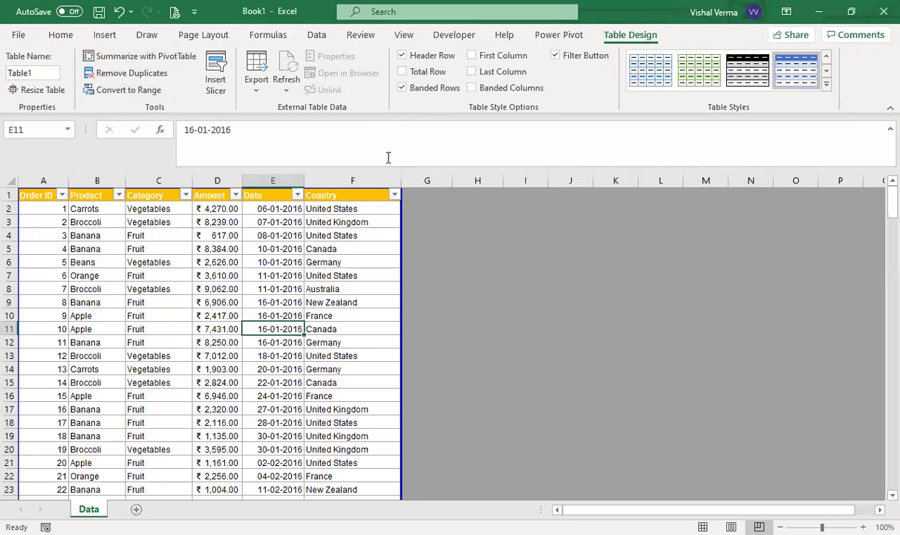
{"action": "left_click", "coordinate": [341, 301]}
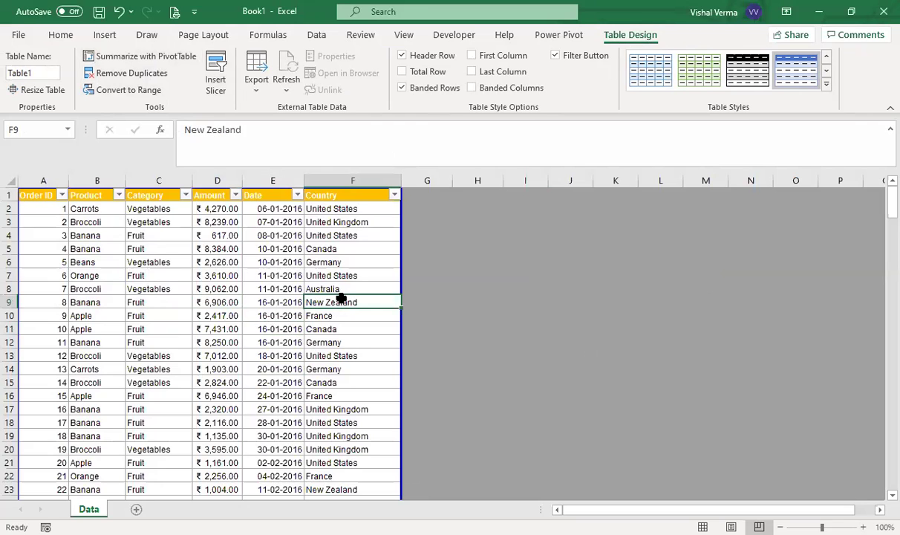
{"action": "left_click", "coordinate": [61, 36]}
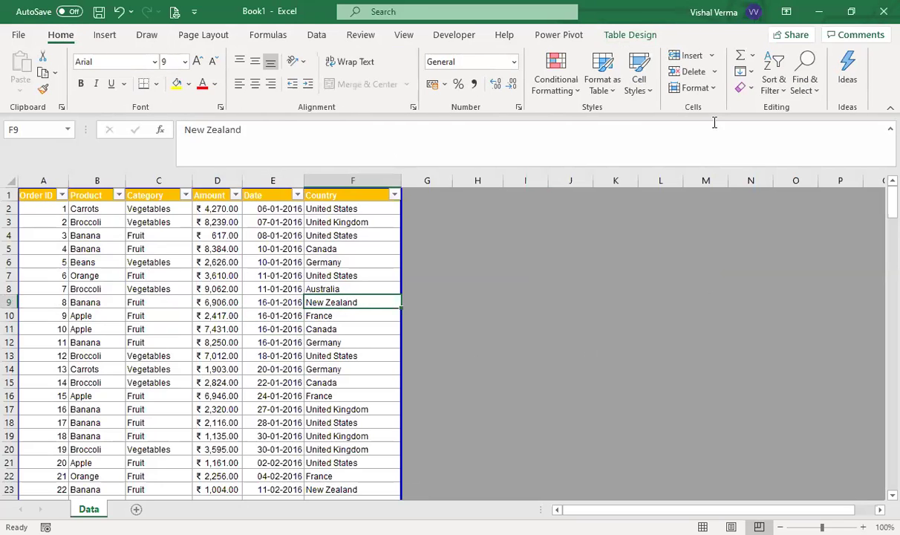
{"action": "left_click", "coordinate": [43, 245]}
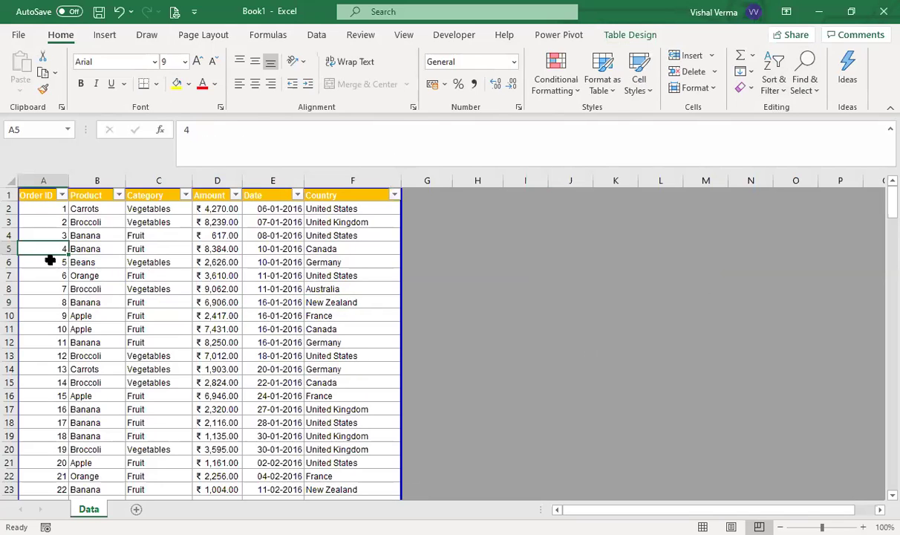
Step: List the data types Date, Numerical and Text in cells M6 to M8
{"action": "left_click", "coordinate": [721, 261]}
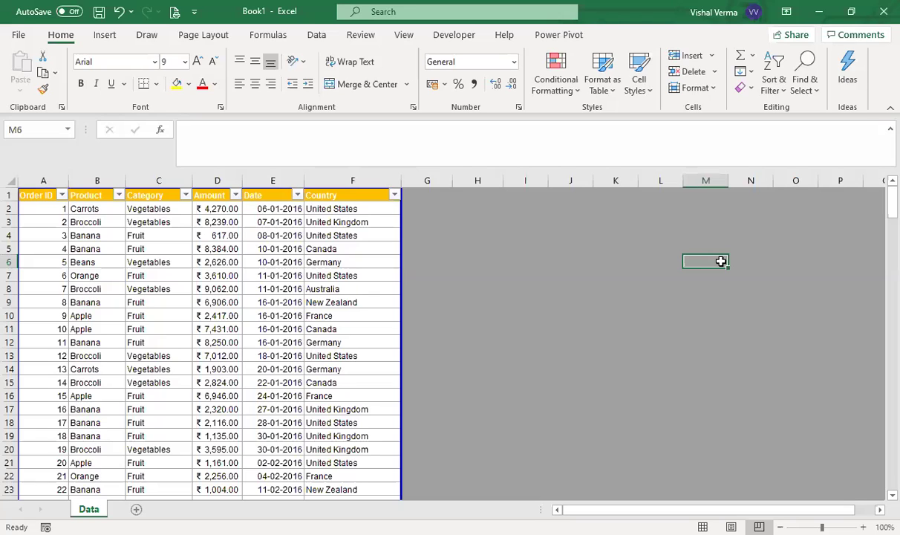
{"action": "type", "text": "Date"}
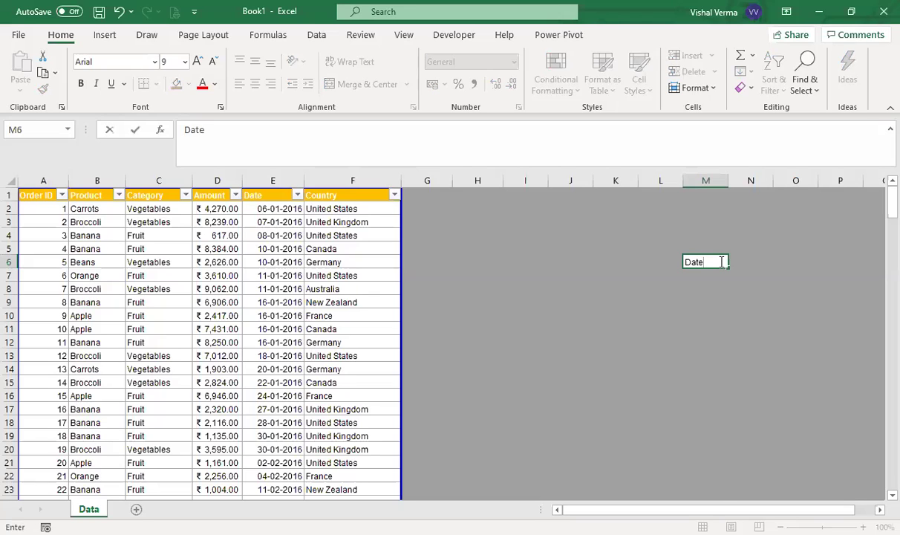
{"action": "key", "text": "Return"}
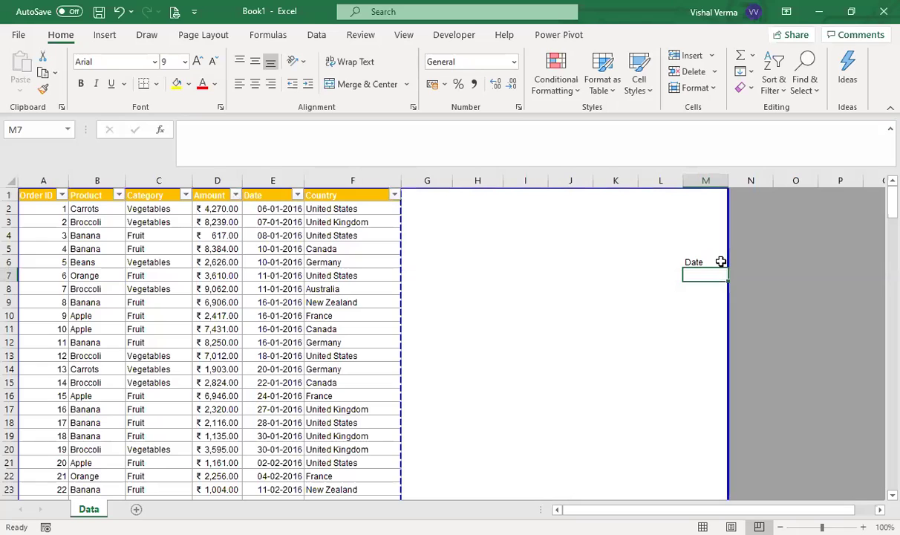
{"action": "type", "text": "Num"}
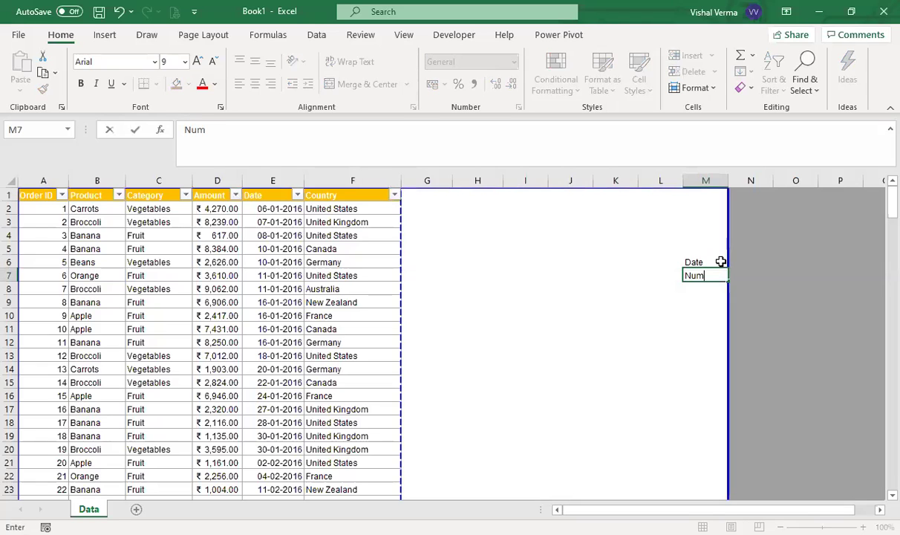
{"action": "type", "text": "erical"}
{"action": "key", "text": "Return"}
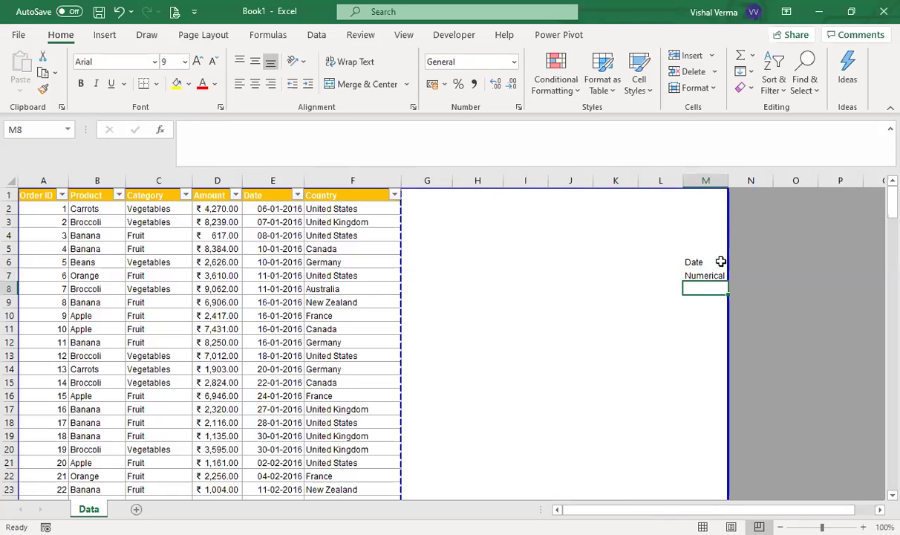
{"action": "type", "text": "Te"}
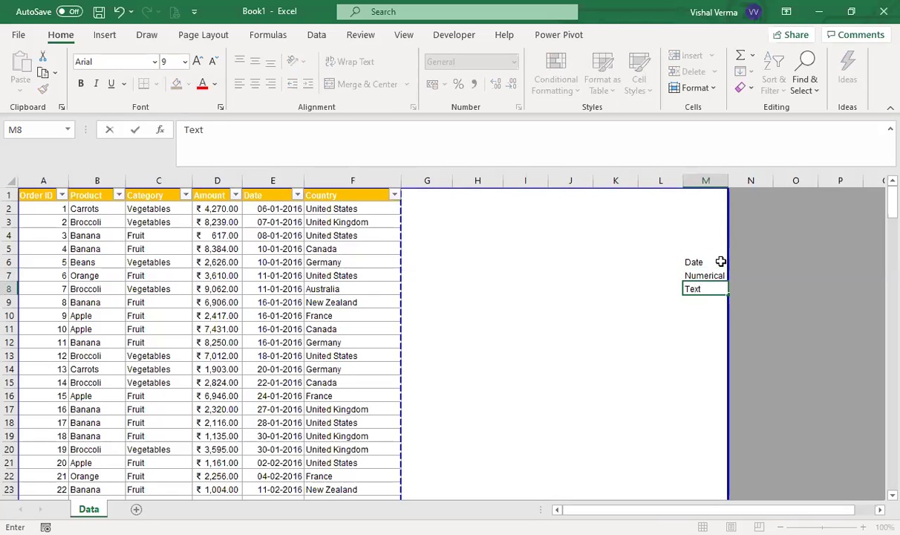
{"action": "type", "text": "xt"}
{"action": "key", "text": "Return"}
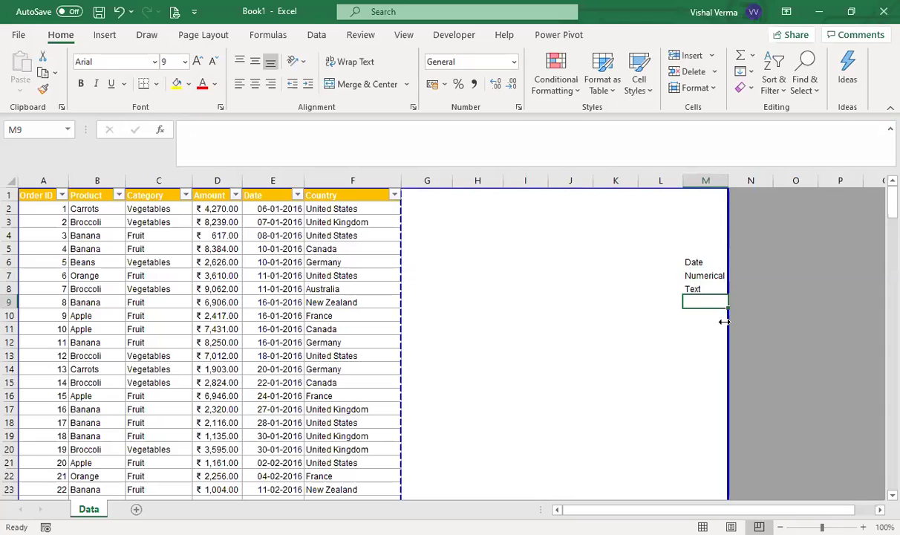
{"action": "left_click", "coordinate": [693, 262]}
{"action": "left_click", "coordinate": [695, 276]}
{"action": "left_click", "coordinate": [695, 290]}
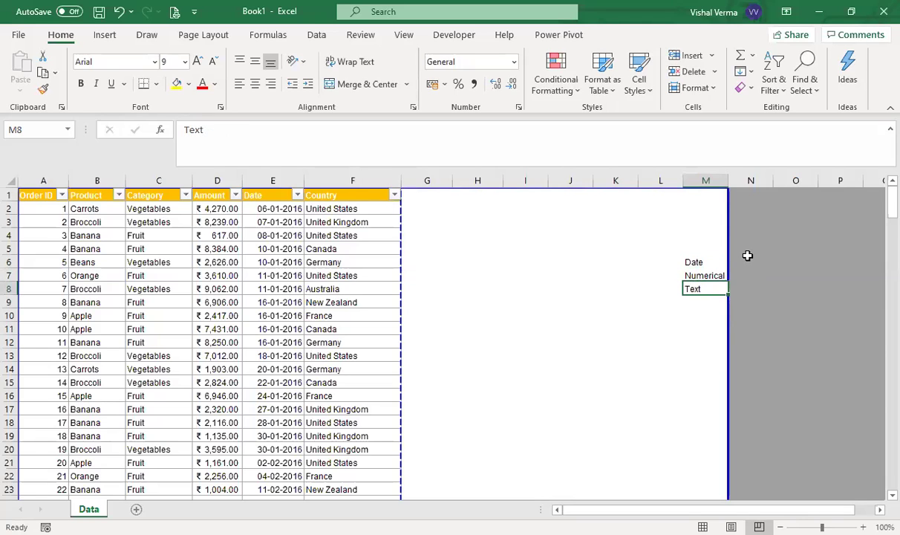
Step: Enter "Oldest to Newest" in cell N6 as the first sort order for Date
{"action": "left_click", "coordinate": [745, 261]}
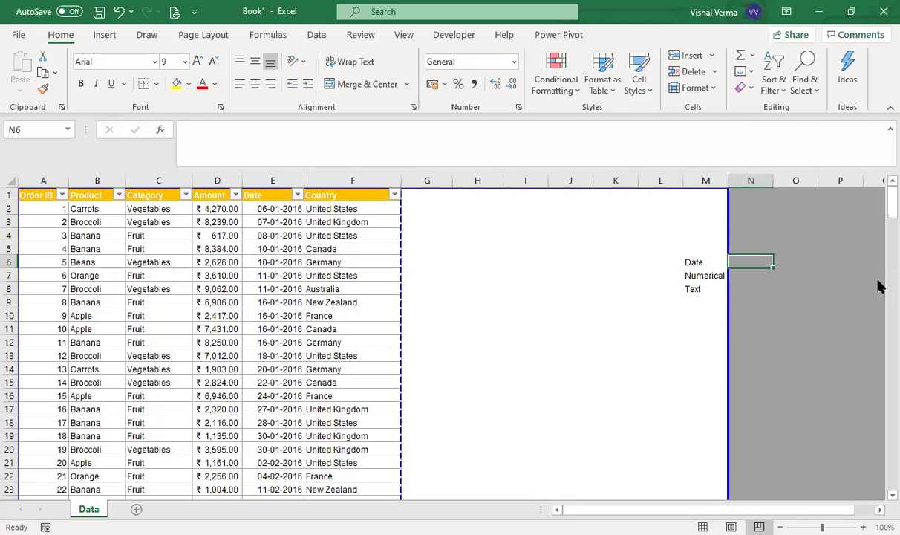
{"action": "type", "text": "Olde"}
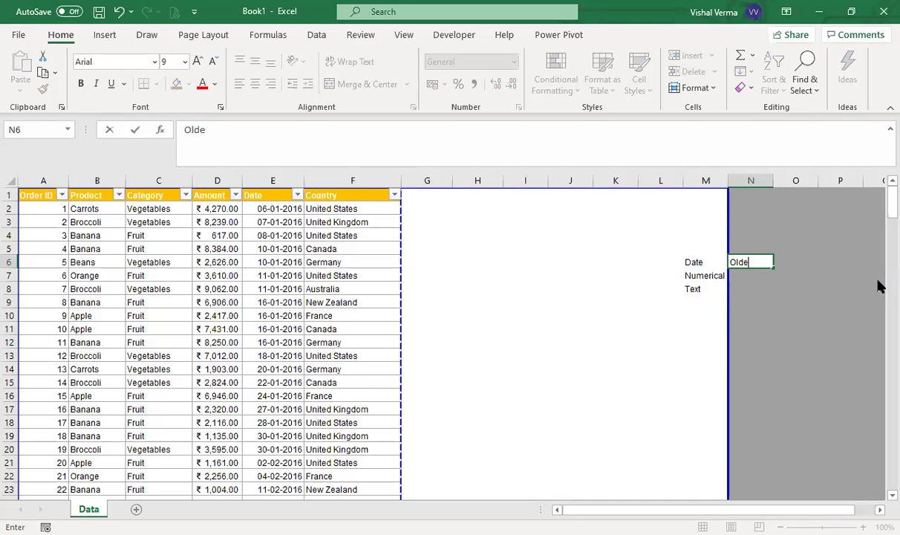
{"action": "type", "text": "st to Newest"}
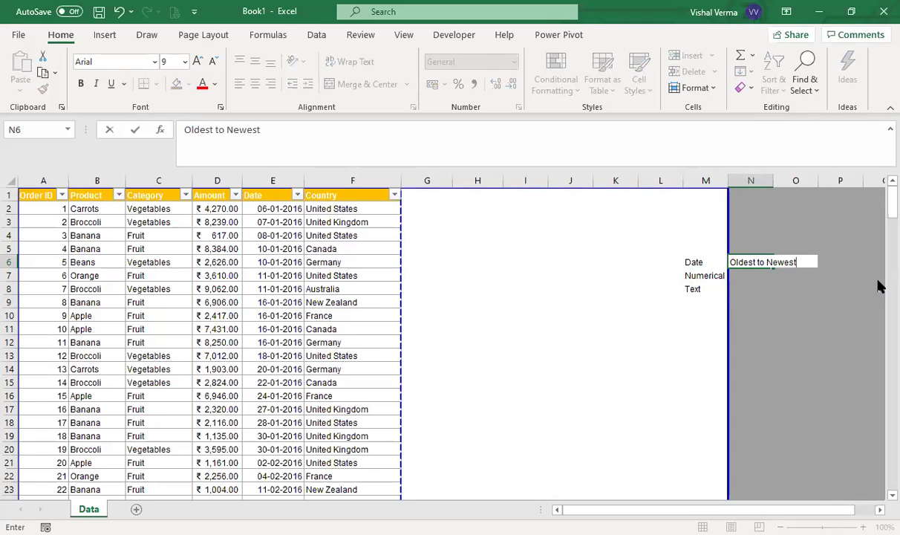
{"action": "key", "text": "Tab"}
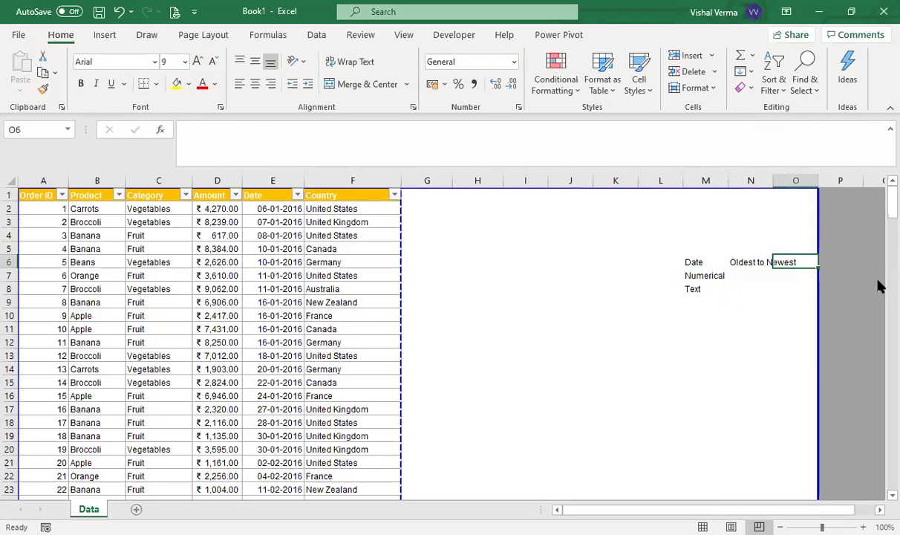
Step: Enter "Newest to Oldest" in cell O6 as the second Date sort order, and autofit column N to its contents
{"action": "type", "text": "Newe"}
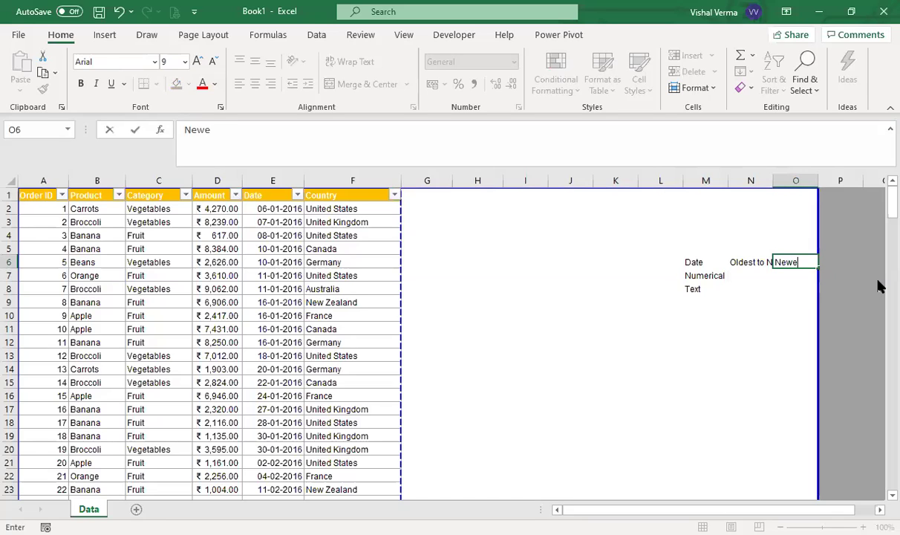
{"action": "type", "text": "st to Olde"}
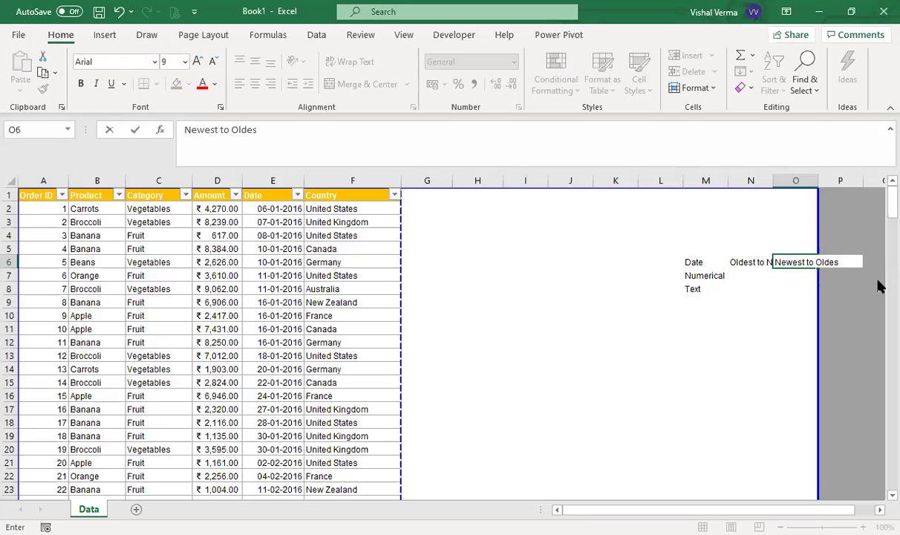
{"action": "key", "text": "BackSpace"}
{"action": "type", "text": "est"}
{"action": "key", "text": "Return"}
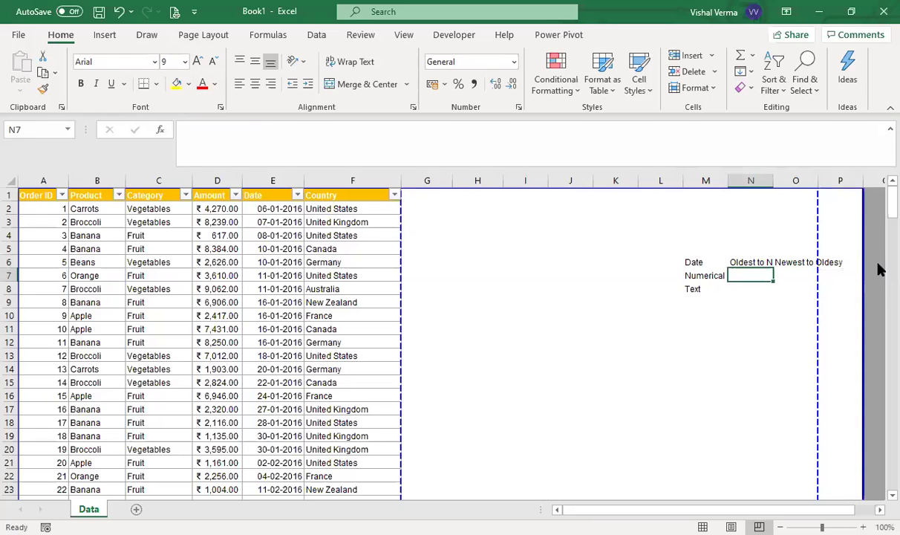
{"action": "left_click", "coordinate": [786, 261]}
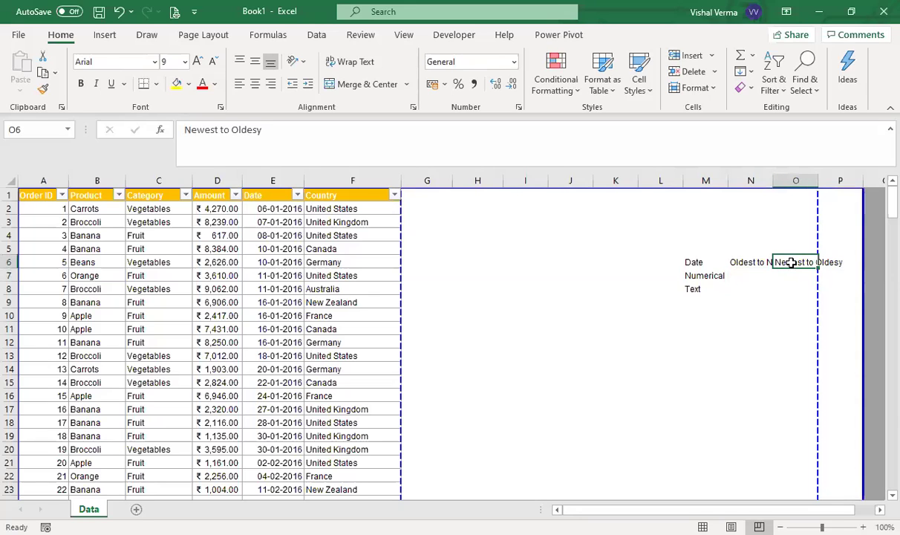
{"action": "left_click", "coordinate": [371, 141]}
{"action": "key", "text": "BackSpace"}
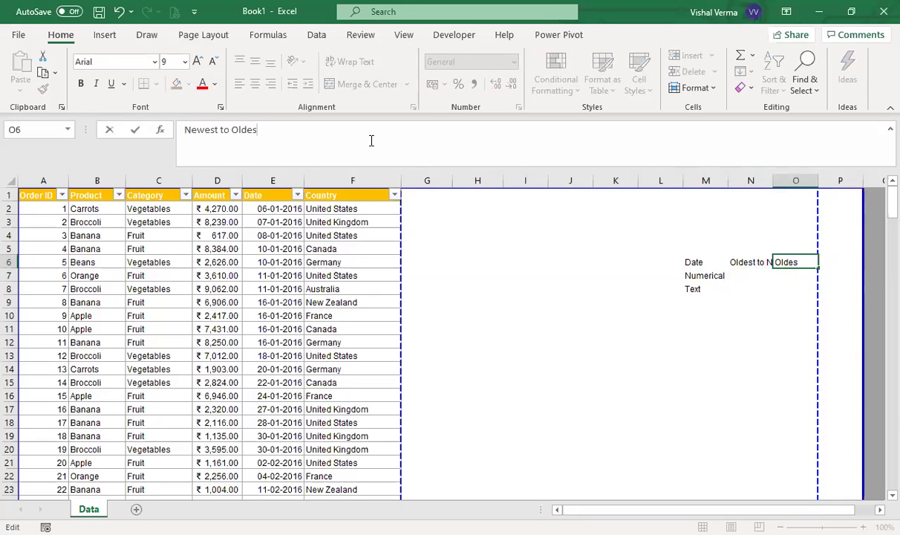
{"action": "type", "text": "t"}
{"action": "key", "text": "Return"}
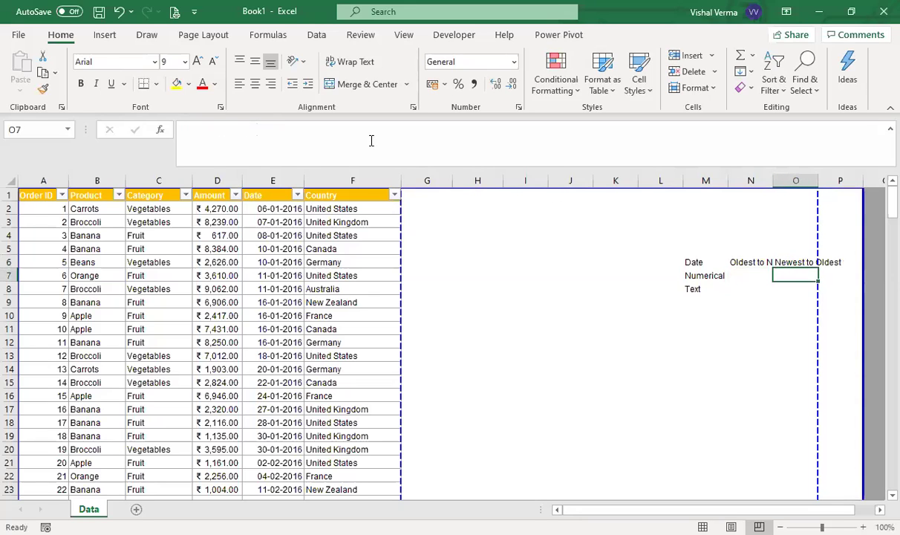
{"action": "double_click", "coordinate": [772, 184]}
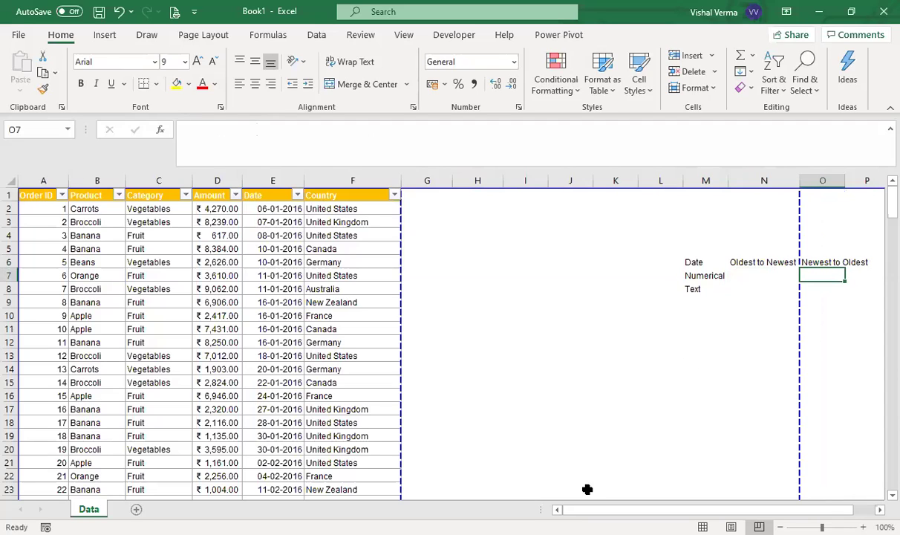
Step: Enter "Largest to Smallest" in cell N7 and "Smallest to Largest" in cell O7 as the Numerical sort orders
{"action": "left_click", "coordinate": [743, 262]}
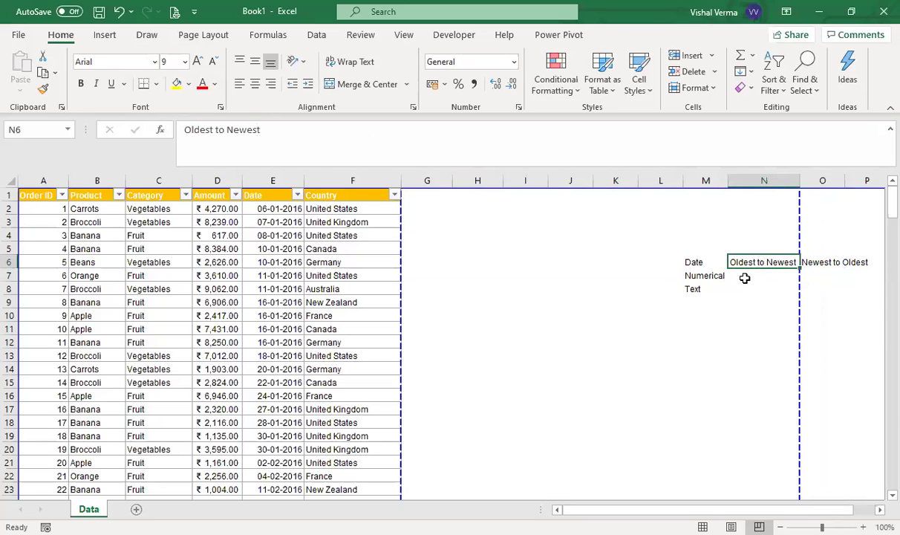
{"action": "left_click", "coordinate": [745, 276]}
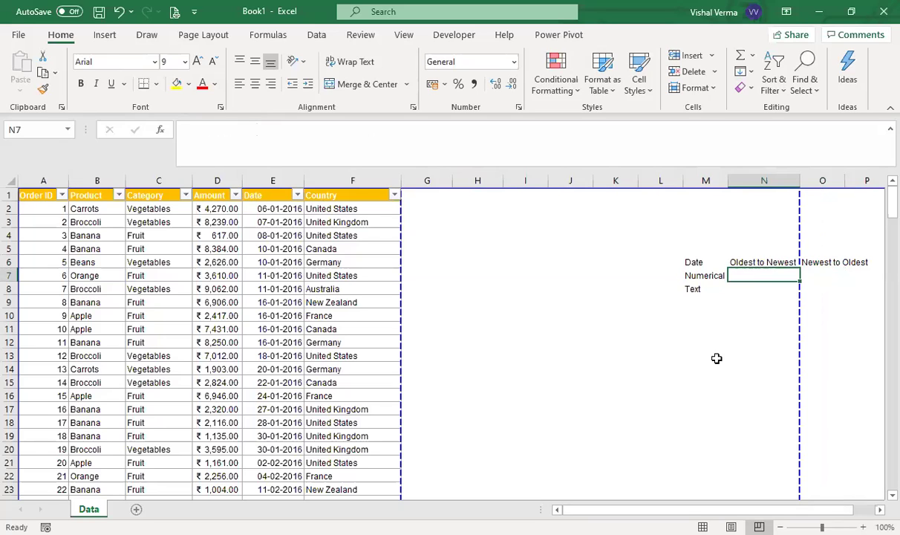
{"action": "type", "text": "Largest to Smallest"}
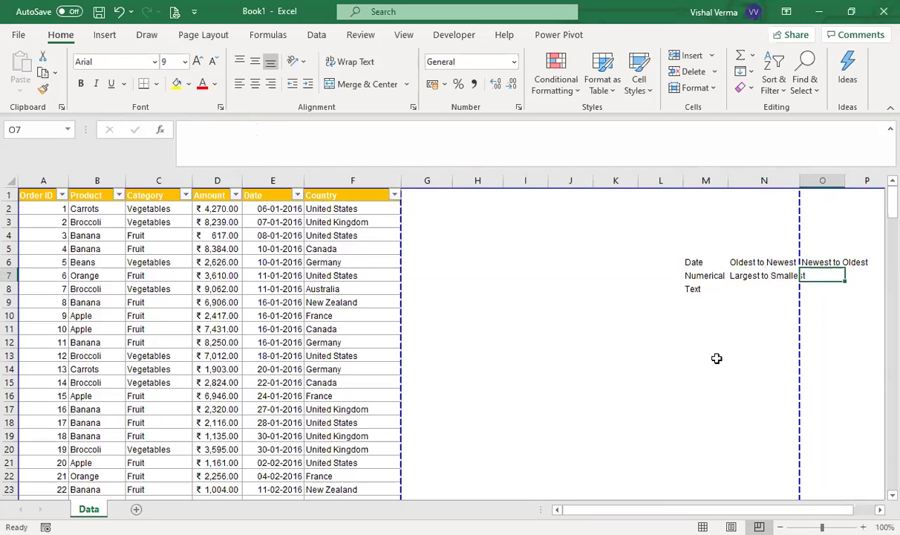
{"action": "type", "text": "Sma"}
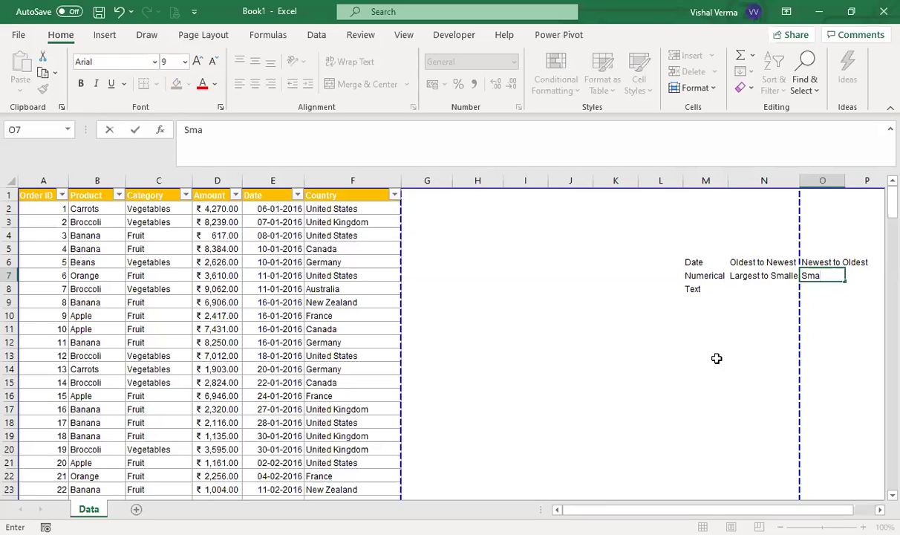
{"action": "type", "text": "lllest to Largest"}
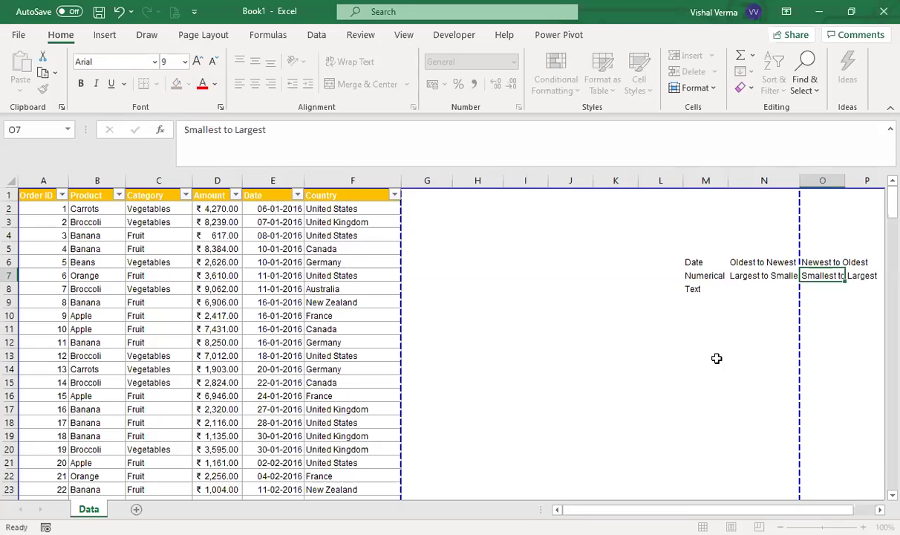
{"action": "key", "text": "Return"}
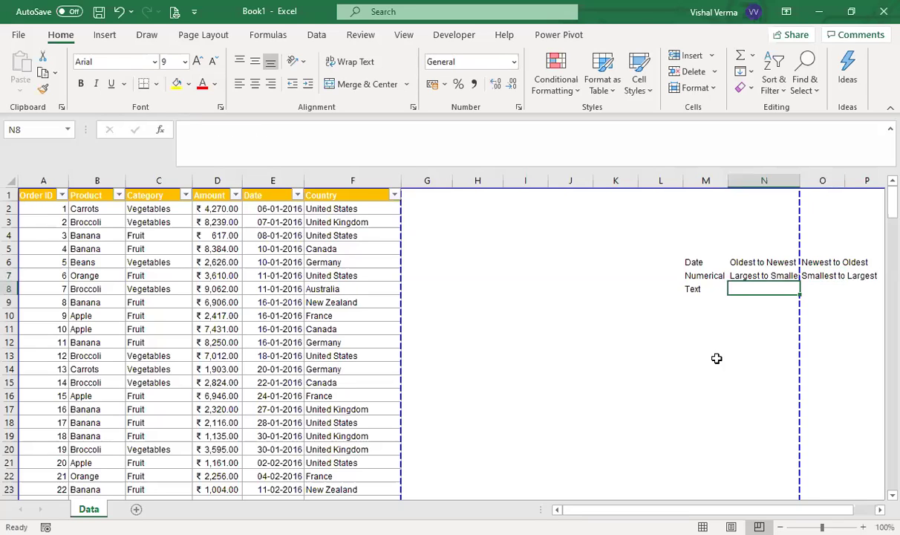
Step: Enter "A to Z" in cell N8 and "Z to A" in cell O8 as the Text sort orders
{"action": "type", "text": "A to"}
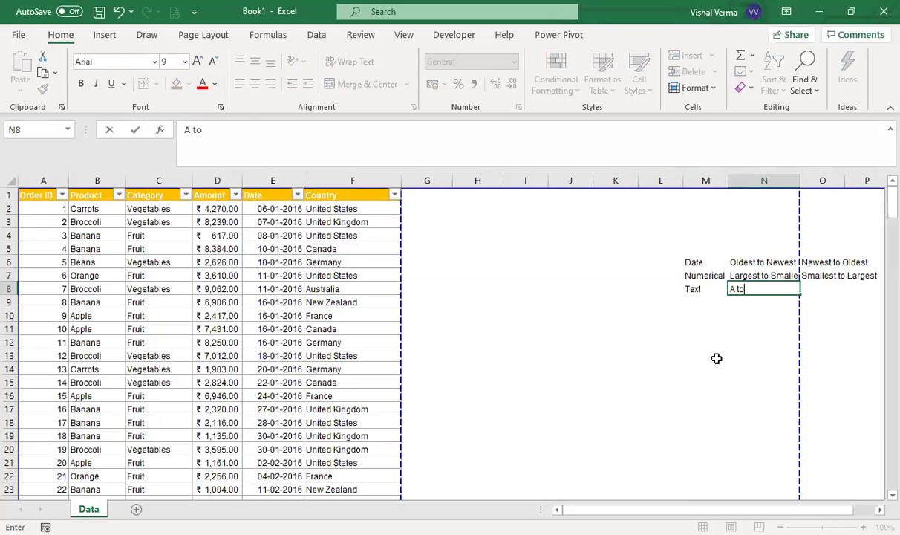
{"action": "type", "text": " Z"}
{"action": "key", "text": "Tab"}
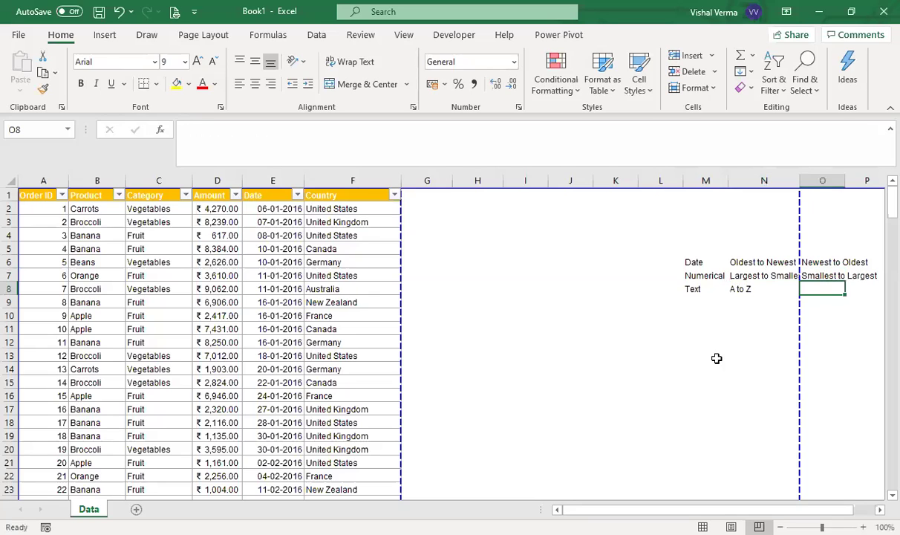
{"action": "type", "text": "Z to A"}
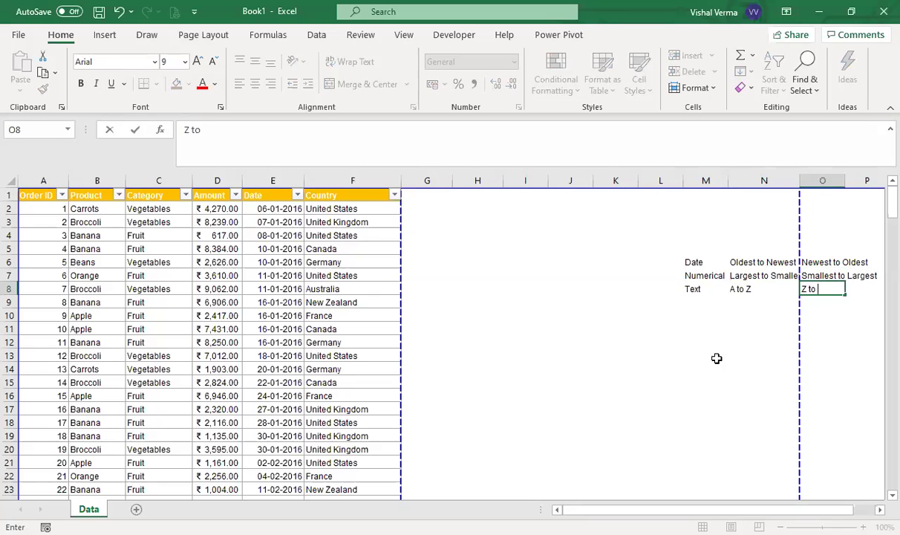
{"action": "key", "text": "Return"}
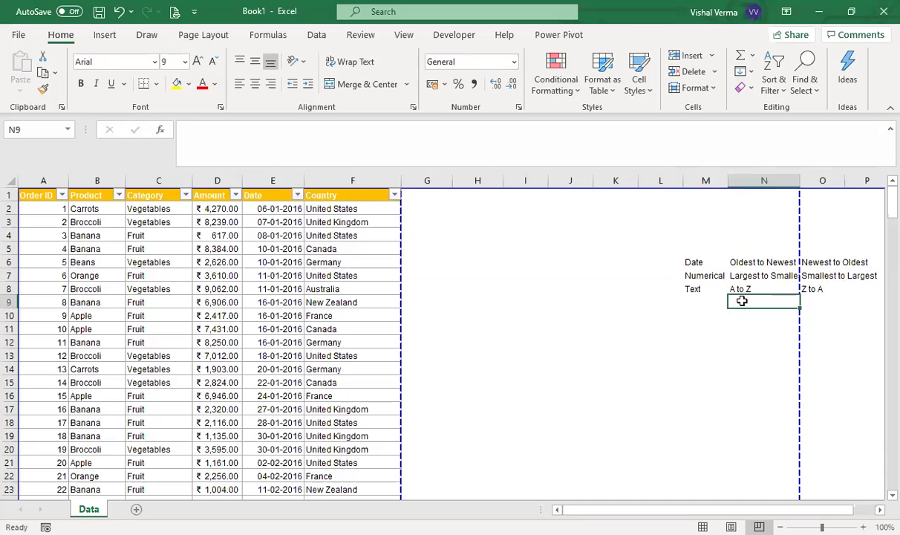
Step: Check which sort options are offered for text, using the Text note cell and a cell in the Country column
{"action": "left_click", "coordinate": [700, 289]}
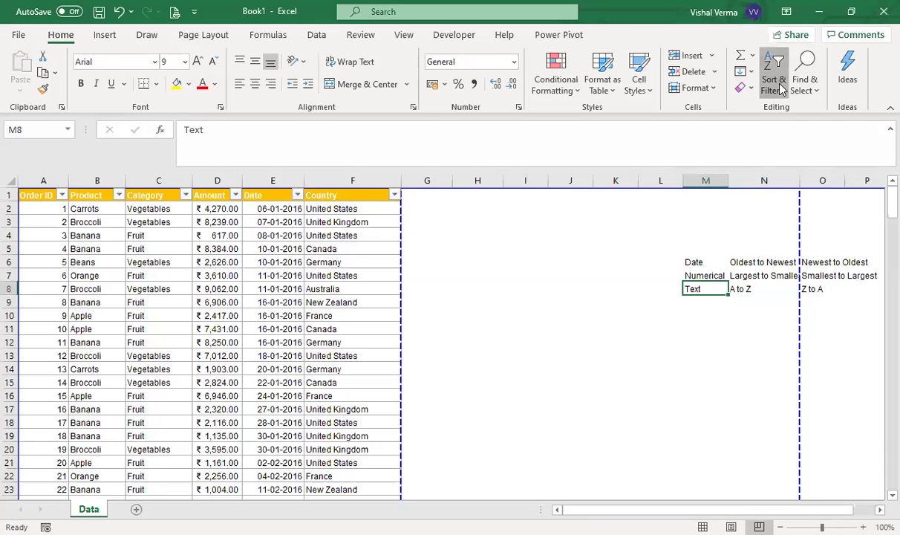
{"action": "left_click", "coordinate": [776, 85]}
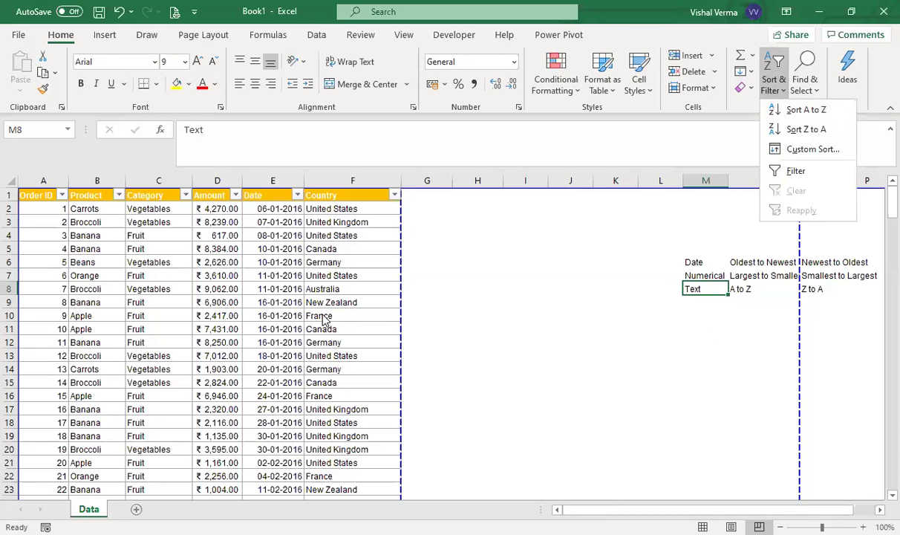
{"action": "key", "text": "Escape"}
{"action": "left_click", "coordinate": [349, 288]}
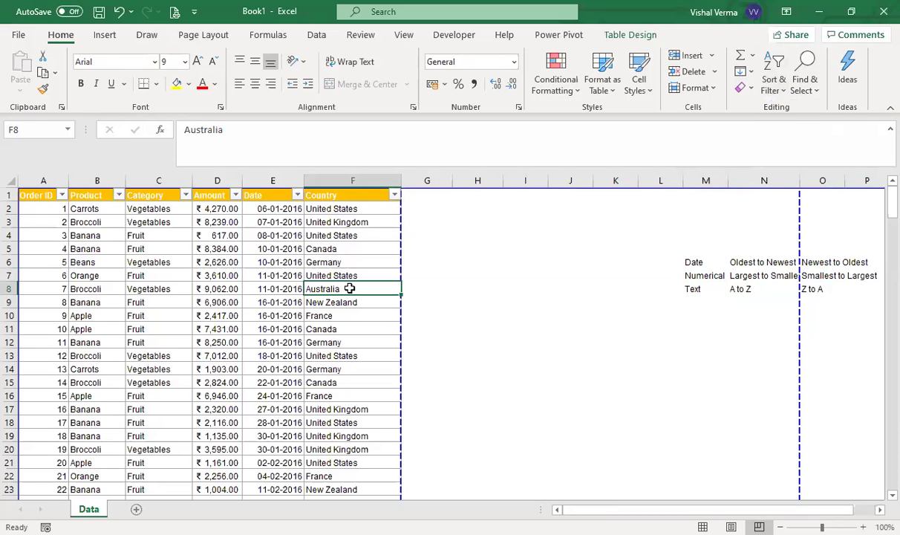
{"action": "left_click", "coordinate": [771, 83]}
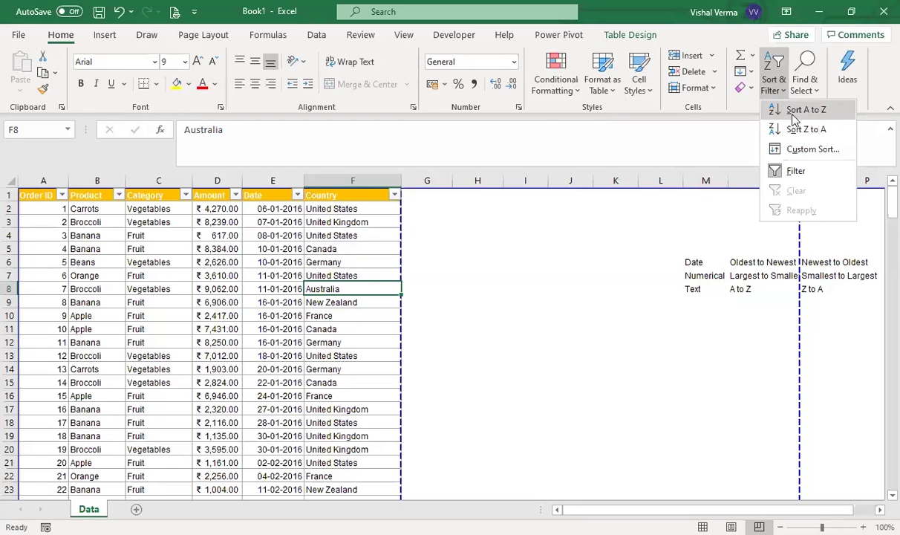
Step: Check which sort options are offered for the Date column and for the numerical Amount column
{"action": "left_click", "coordinate": [274, 235]}
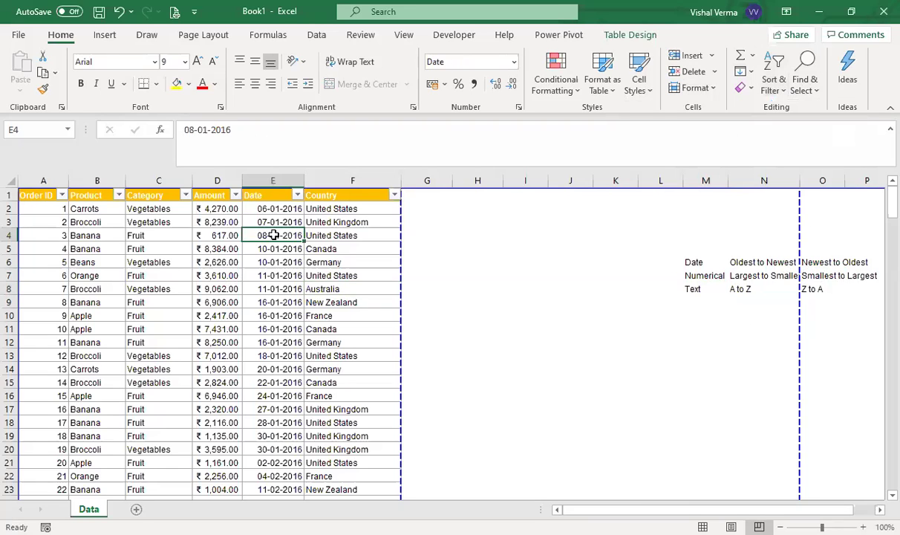
{"action": "left_click", "coordinate": [773, 83]}
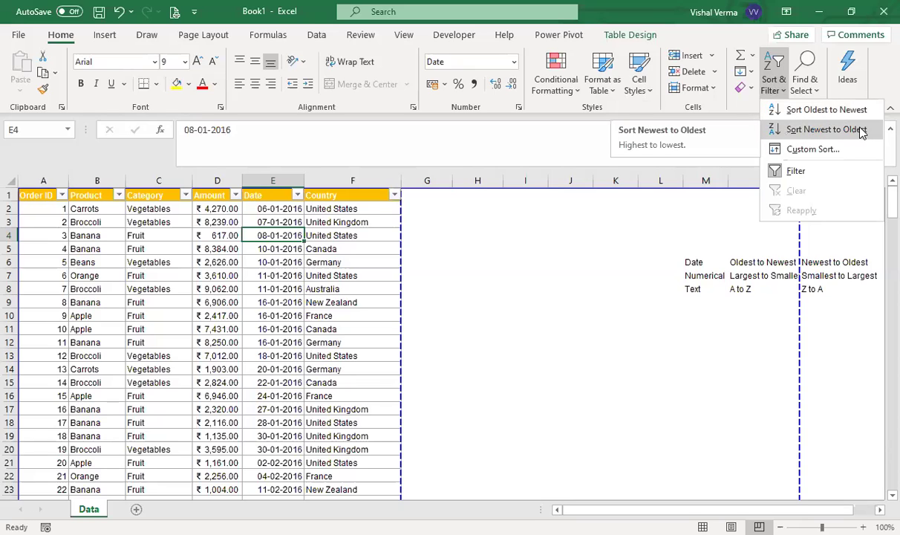
{"action": "left_click", "coordinate": [215, 249]}
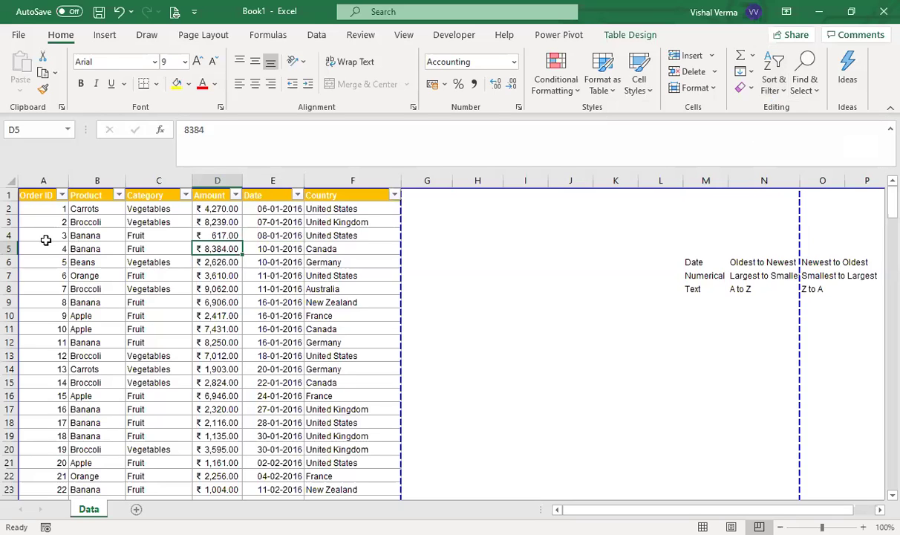
{"action": "left_click", "coordinate": [45, 235]}
{"action": "left_click", "coordinate": [216, 234]}
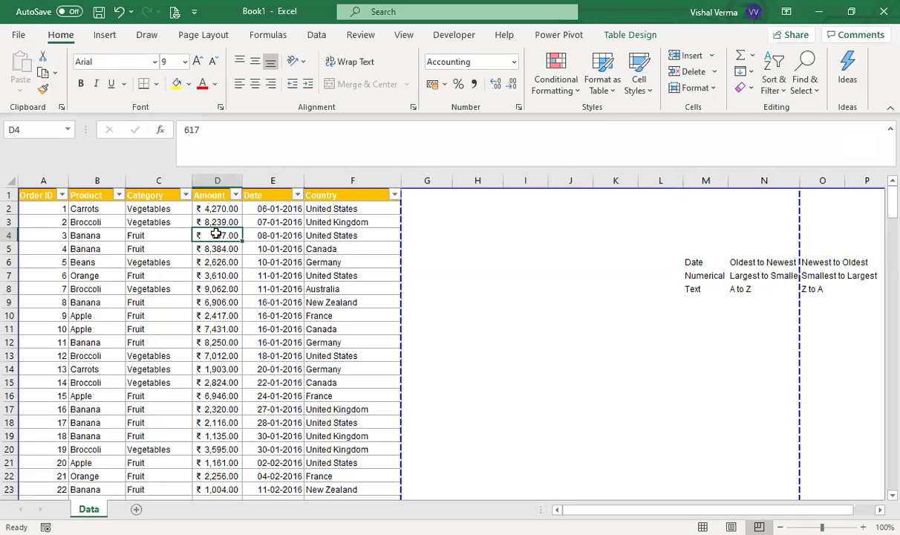
{"action": "left_click", "coordinate": [775, 88]}
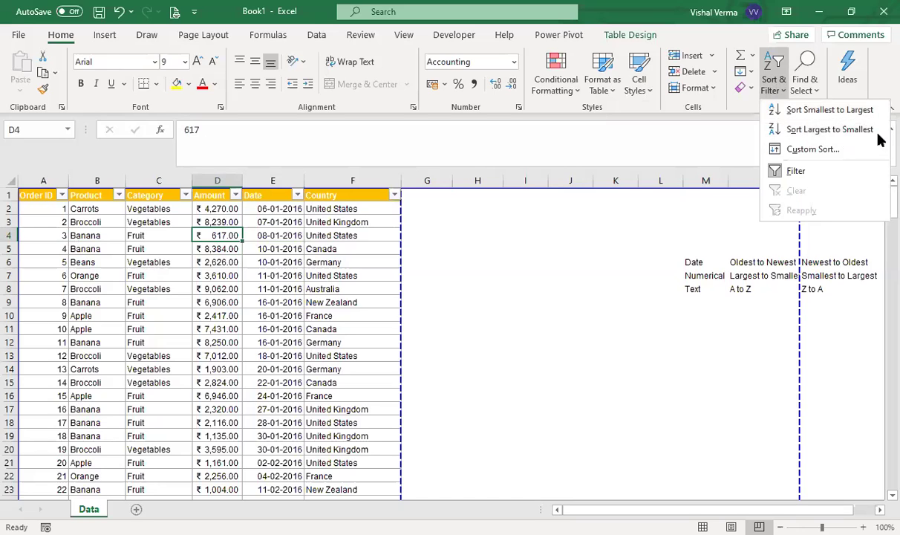
{"action": "left_click", "coordinate": [739, 371]}
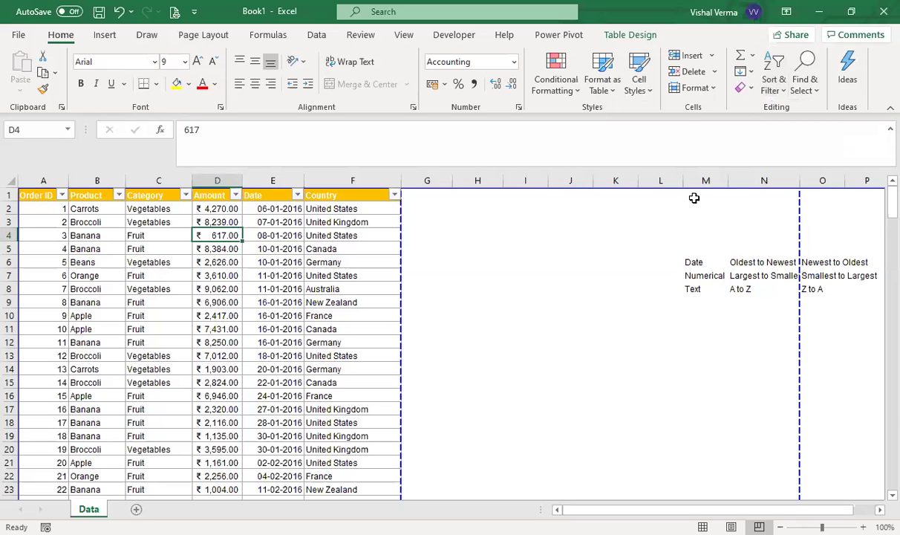
Step: Delete columns L to P with the sort order notes, and move the outer page boundary back to the edge of column F
{"action": "left_click_drag", "start_coordinate": [662, 180], "coordinate": [873, 175]}
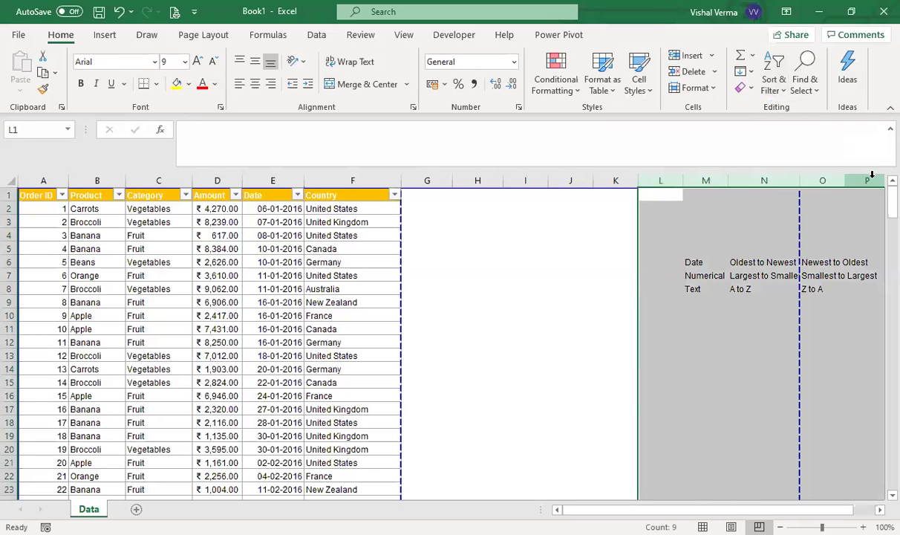
{"action": "right_click", "coordinate": [866, 180]}
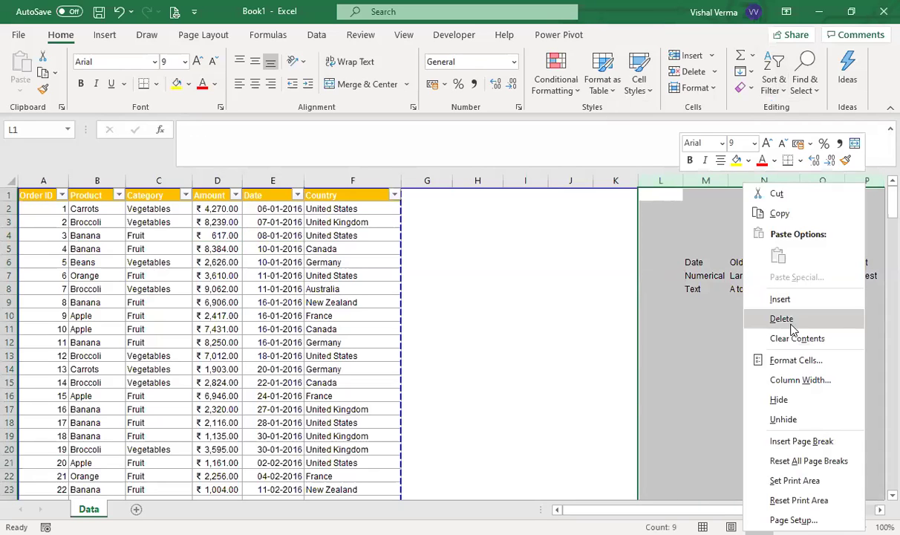
{"action": "left_click", "coordinate": [796, 324]}
{"action": "left_click", "coordinate": [559, 318]}
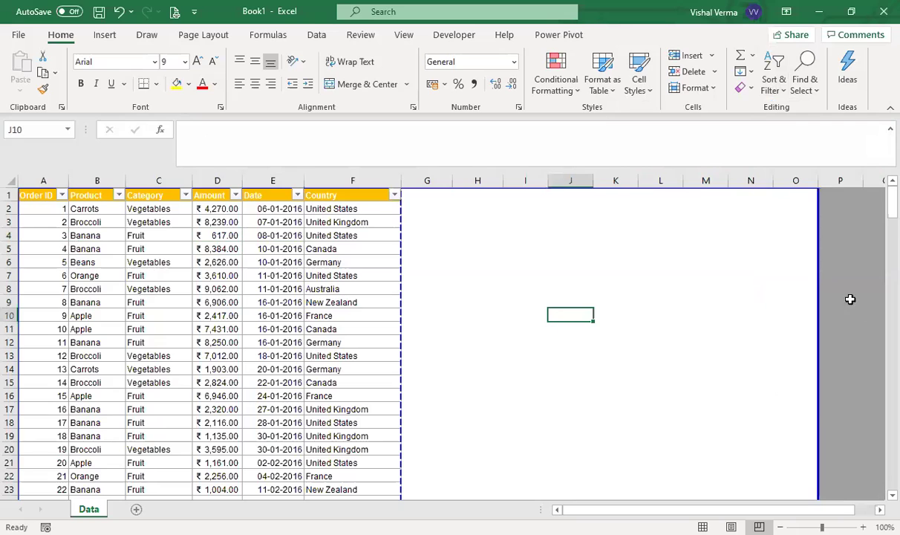
{"action": "left_click_drag", "start_coordinate": [820, 300], "coordinate": [394, 295]}
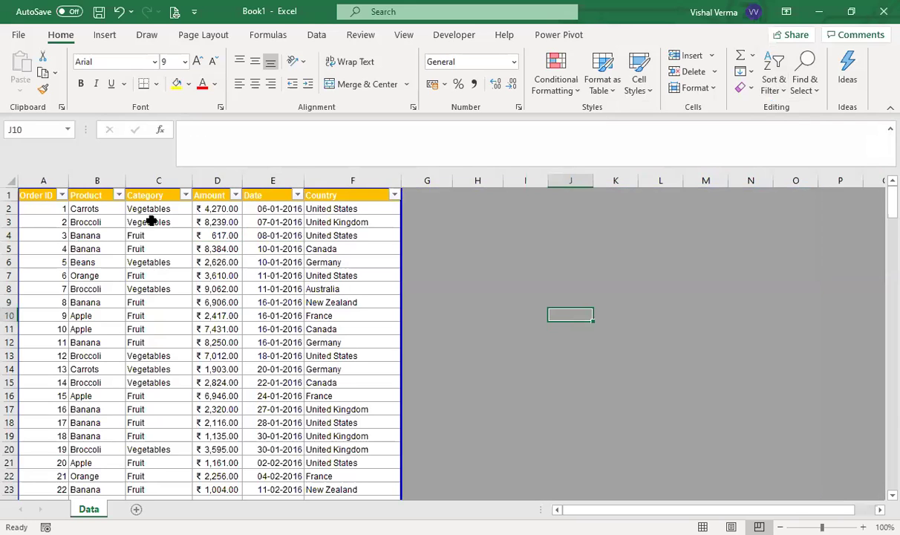
Step: Sort the table by Order ID from smallest to largest
{"action": "left_click", "coordinate": [52, 208]}
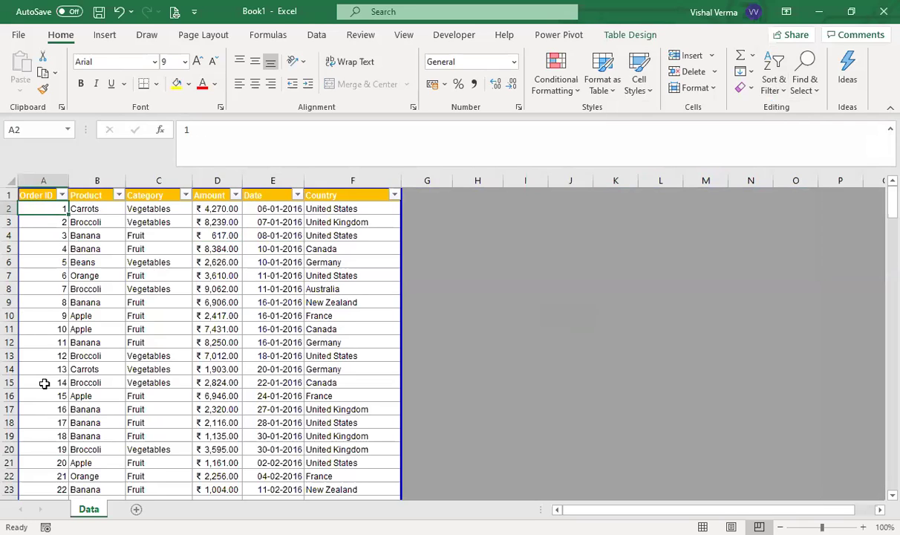
{"action": "left_click", "coordinate": [60, 194]}
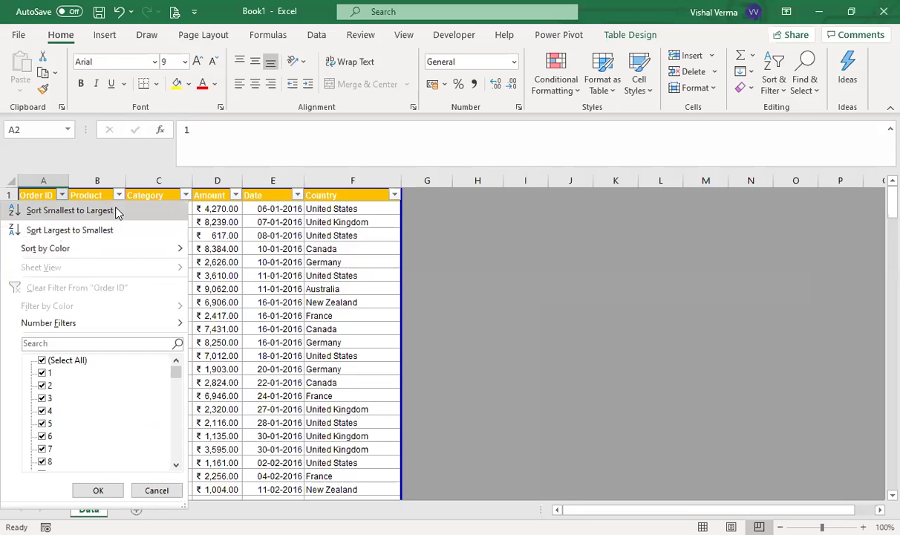
{"action": "left_click", "coordinate": [70, 211]}
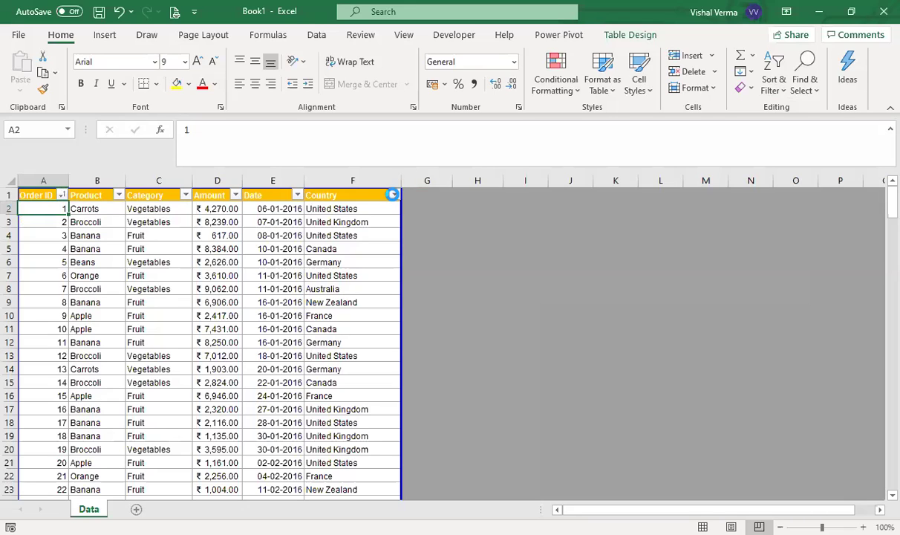
Step: Sort the table by Country from A to Z and check the sorted column down to its end
{"action": "left_click", "coordinate": [392, 194]}
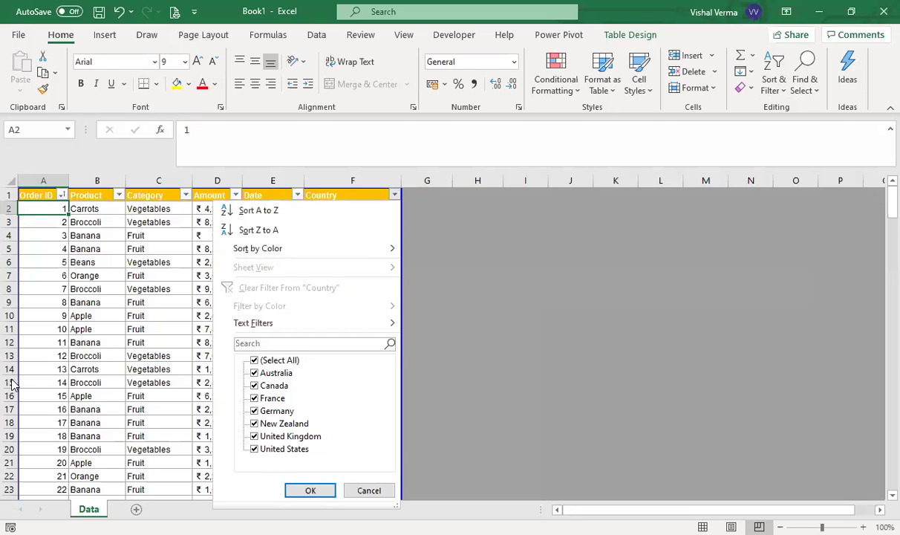
{"action": "key", "text": "Escape"}
{"action": "left_click", "coordinate": [355, 264]}
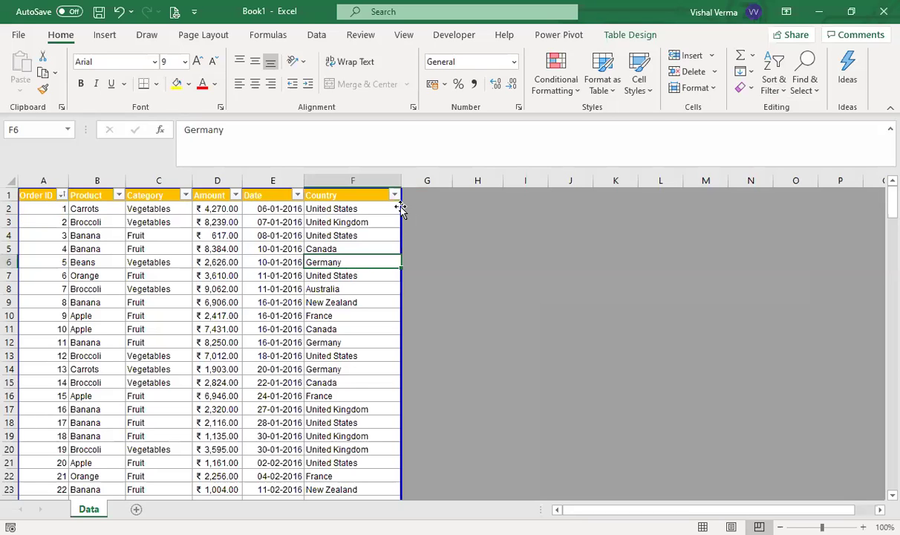
{"action": "left_click", "coordinate": [395, 193]}
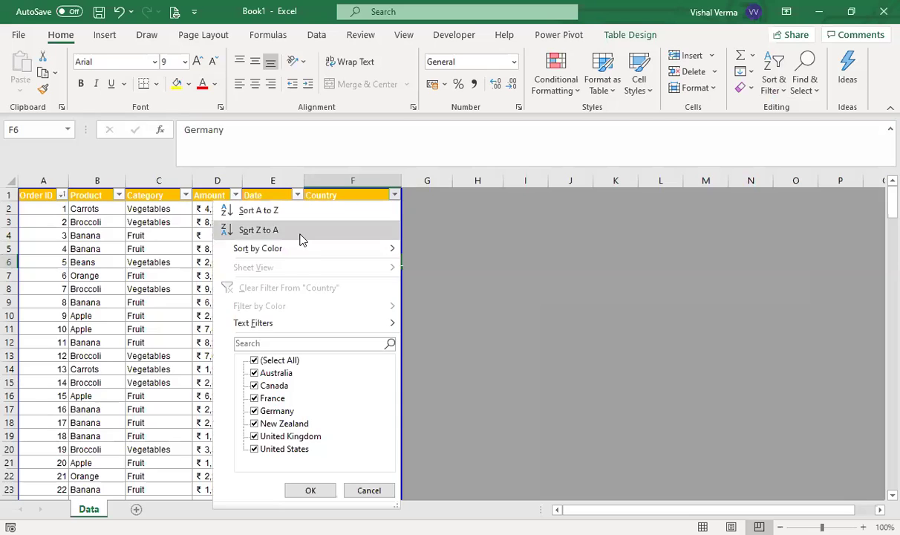
{"action": "left_click", "coordinate": [296, 212]}
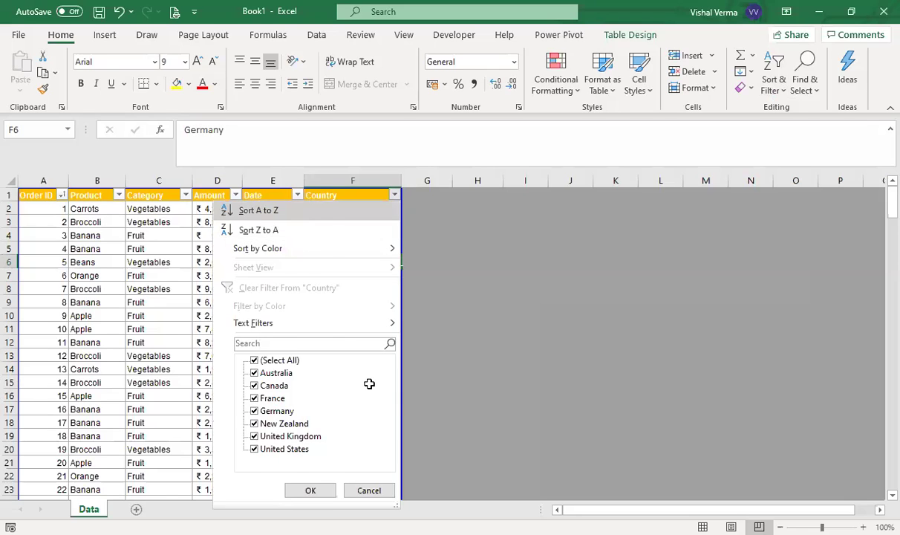
{"action": "left_click", "coordinate": [344, 210]}
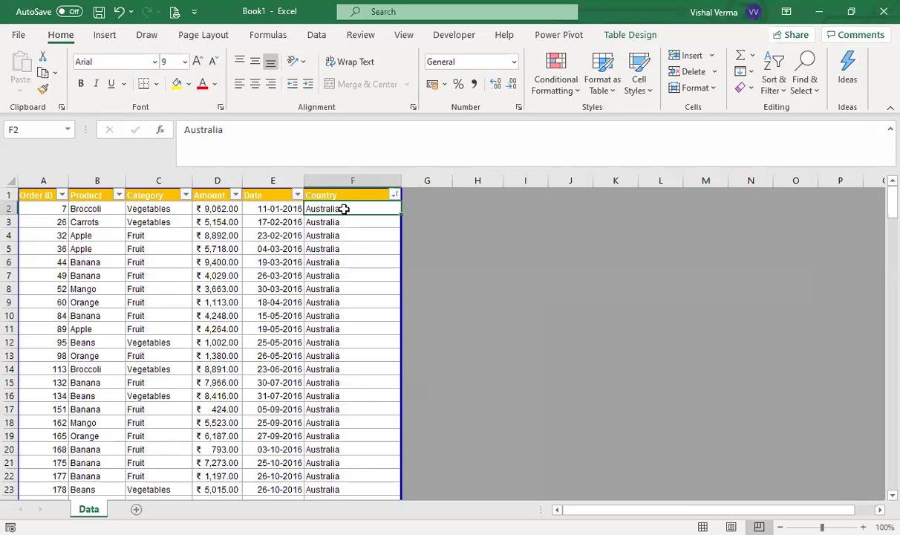
{"action": "key", "text": "shift+Down"}
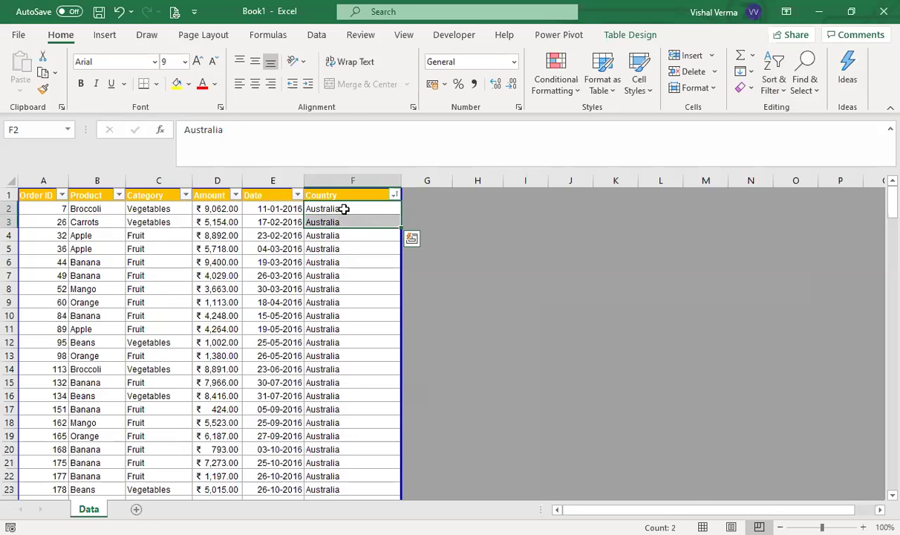
{"action": "key", "text": "ctrl+Down"}
{"action": "key", "text": "ctrl+Up"}
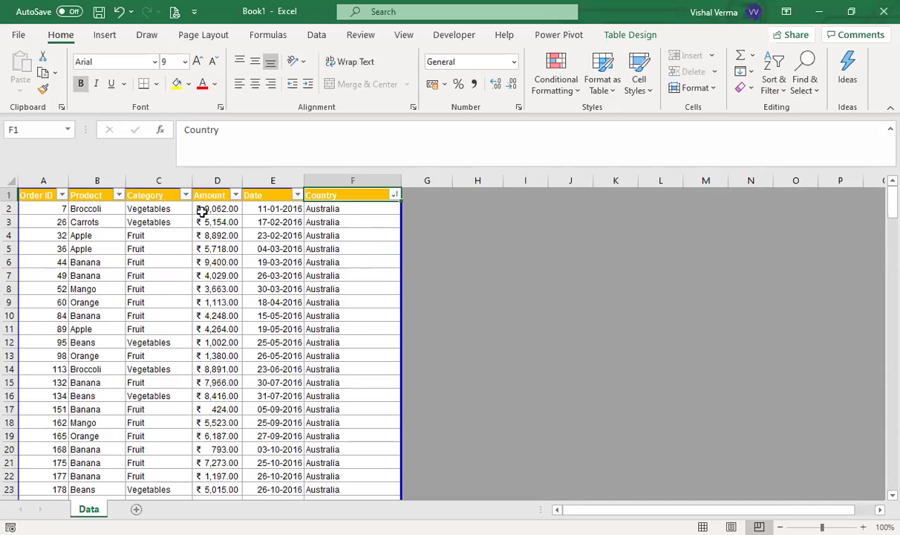
Step: Sort the table by Category from A to Z
{"action": "left_click", "coordinate": [185, 195]}
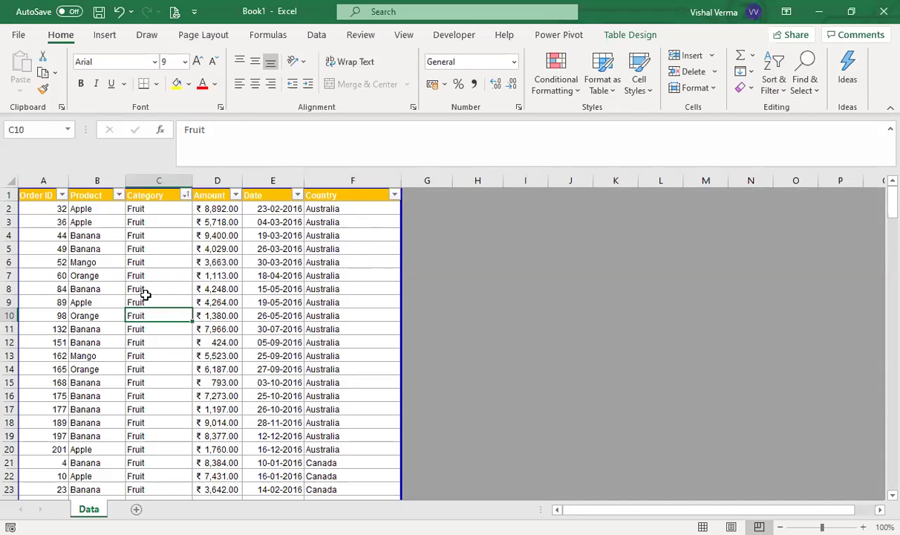
Step: Examine the Category-sorted table down through its rows to see how categories and countries are grouped
{"action": "scroll", "coordinate": [145, 295], "scroll_direction": "down", "scroll_amount": 4}
{"action": "scroll", "coordinate": [146, 295], "scroll_direction": "down", "scroll_amount": 5}
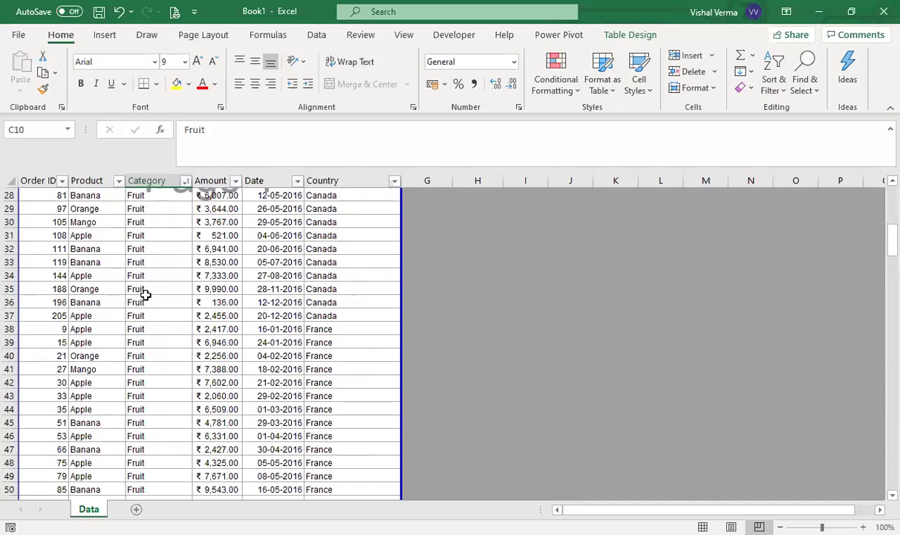
{"action": "scroll", "coordinate": [146, 295], "scroll_direction": "down", "scroll_amount": 8}
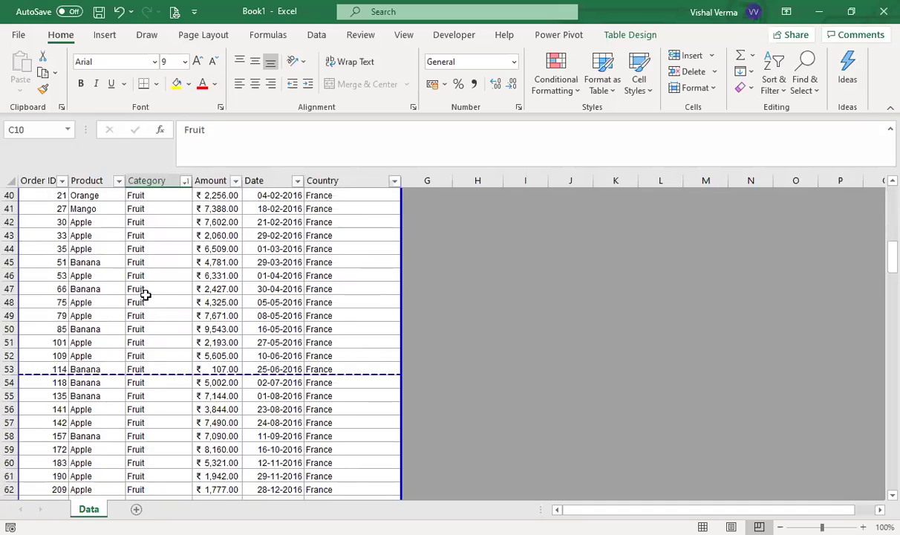
{"action": "scroll", "coordinate": [146, 295], "scroll_direction": "down", "scroll_amount": 6}
{"action": "scroll", "coordinate": [145, 295], "scroll_direction": "right", "scroll_amount": 3}
{"action": "scroll", "coordinate": [145, 295], "scroll_direction": "left", "scroll_amount": 2}
{"action": "scroll", "coordinate": [146, 295], "scroll_direction": "left", "scroll_amount": 3}
{"action": "scroll", "coordinate": [146, 295], "scroll_direction": "down", "scroll_amount": 7}
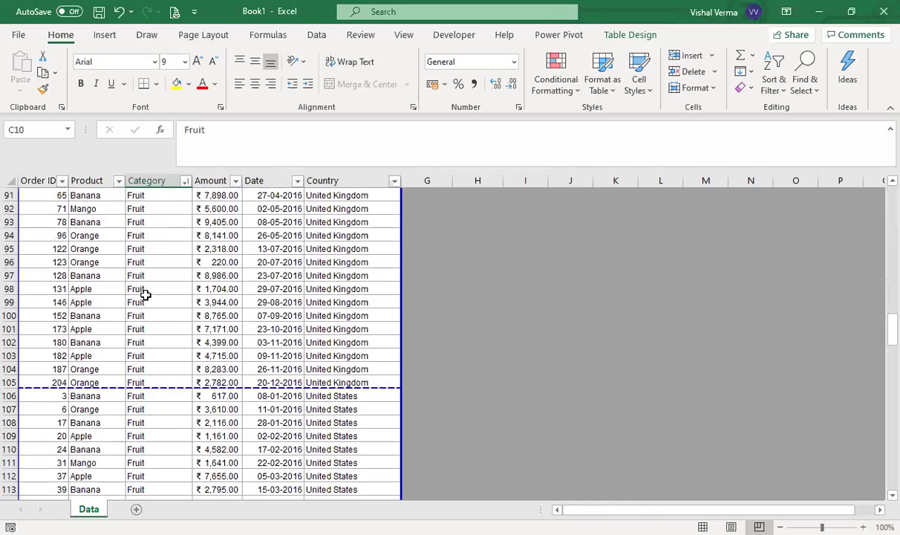
{"action": "scroll", "coordinate": [146, 295], "scroll_direction": "down", "scroll_amount": 6}
{"action": "scroll", "coordinate": [145, 295], "scroll_direction": "up", "scroll_amount": 2}
{"action": "scroll", "coordinate": [146, 295], "scroll_direction": "up", "scroll_amount": 20}
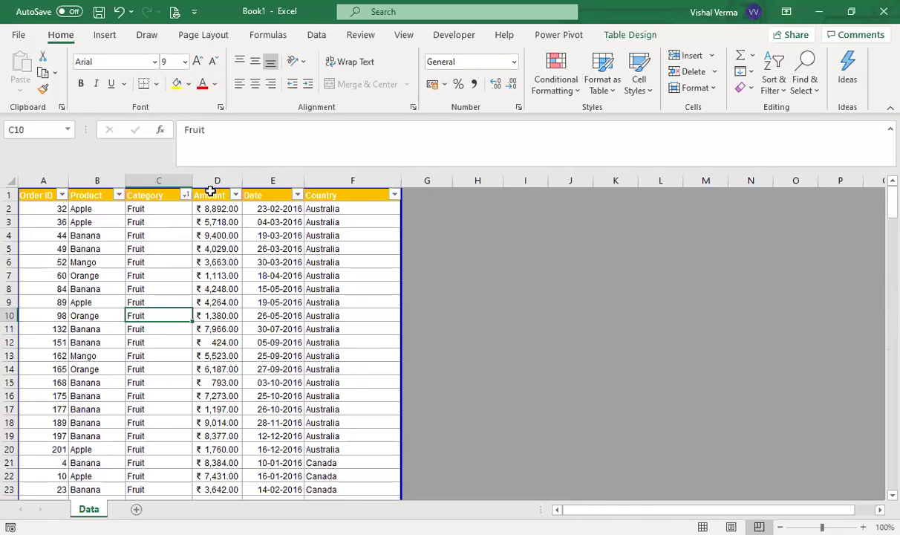
Step: Undo the individual column sorts and the table conversion, back to the plain data range in Order ID order
{"action": "left_click", "coordinate": [222, 275]}
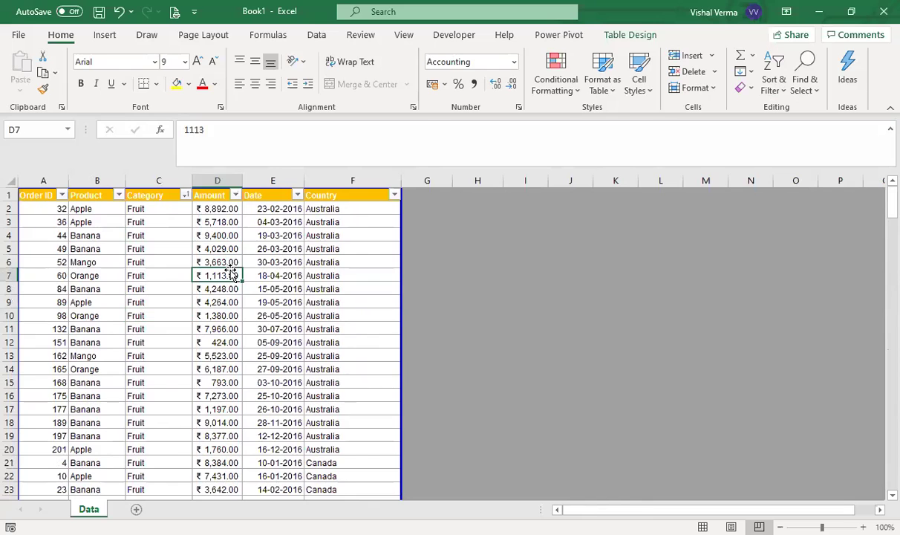
{"action": "left_click", "coordinate": [767, 86]}
{"action": "key", "text": "c"}
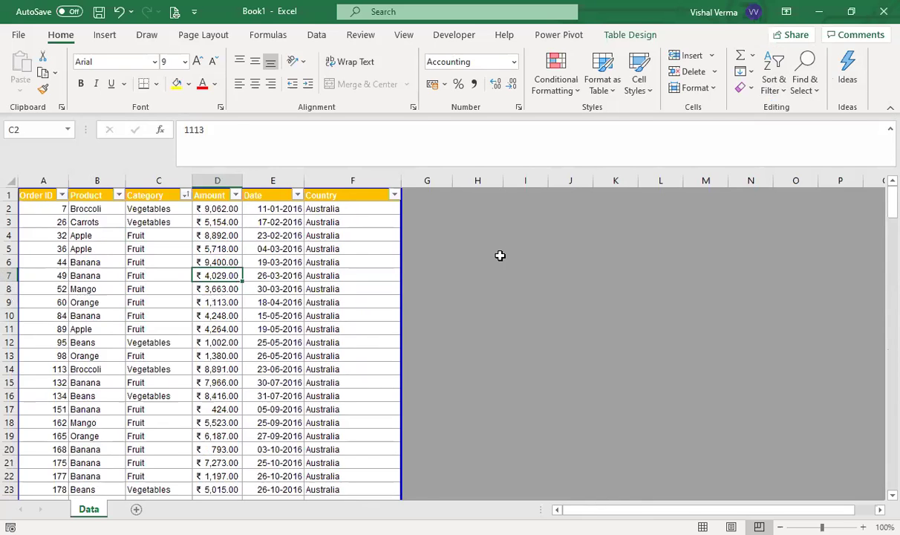
{"action": "key", "text": "ctrl+a"}
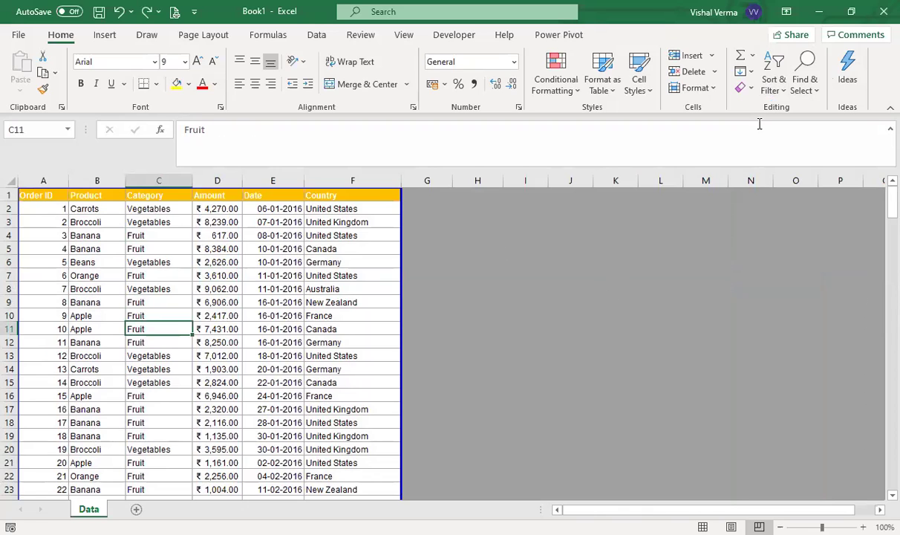
Step: Start a custom sort of the order data by Country from A to Z and then by Category from A to Z
{"action": "left_click", "coordinate": [770, 90]}
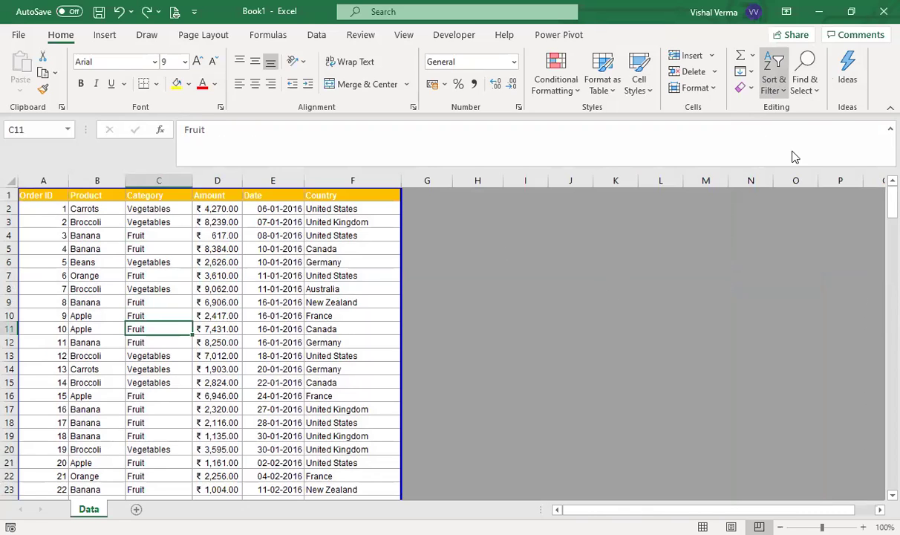
{"action": "left_click", "coordinate": [794, 153]}
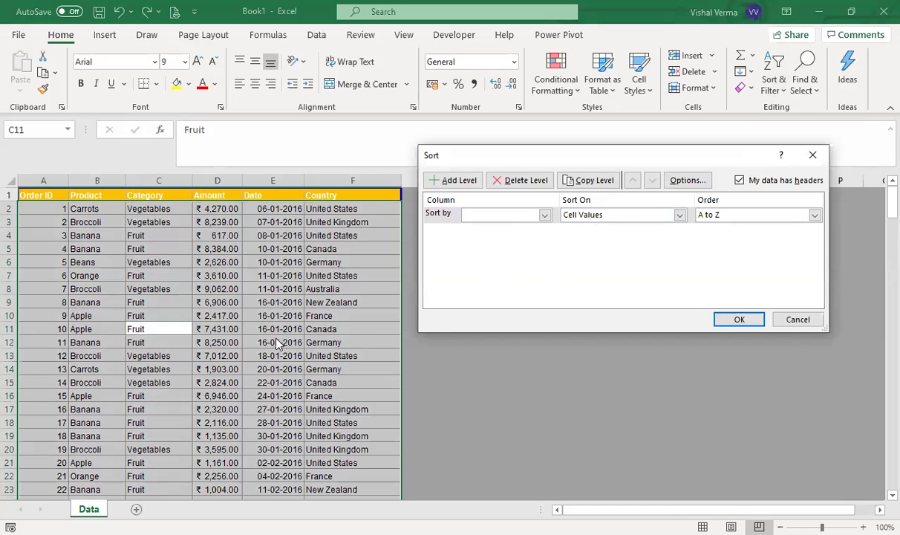
{"action": "left_click", "coordinate": [546, 220]}
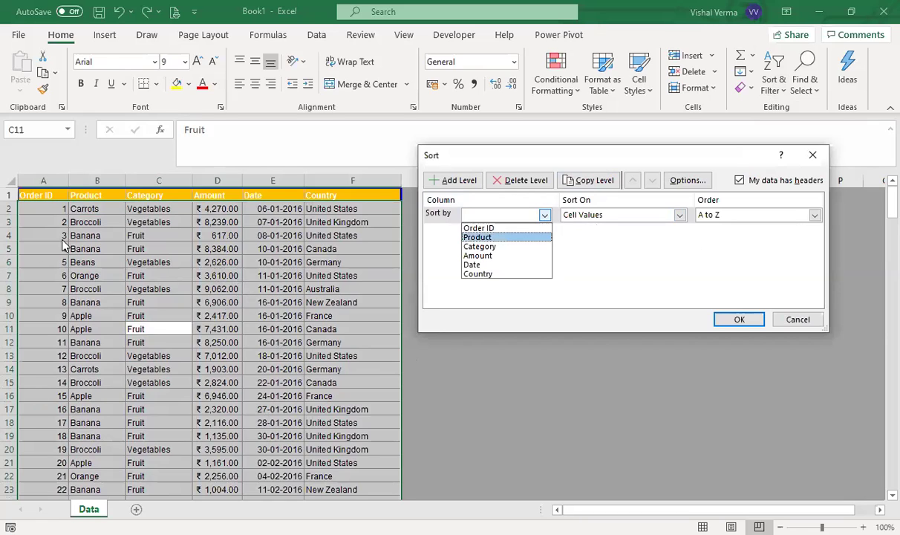
{"action": "left_click", "coordinate": [502, 275]}
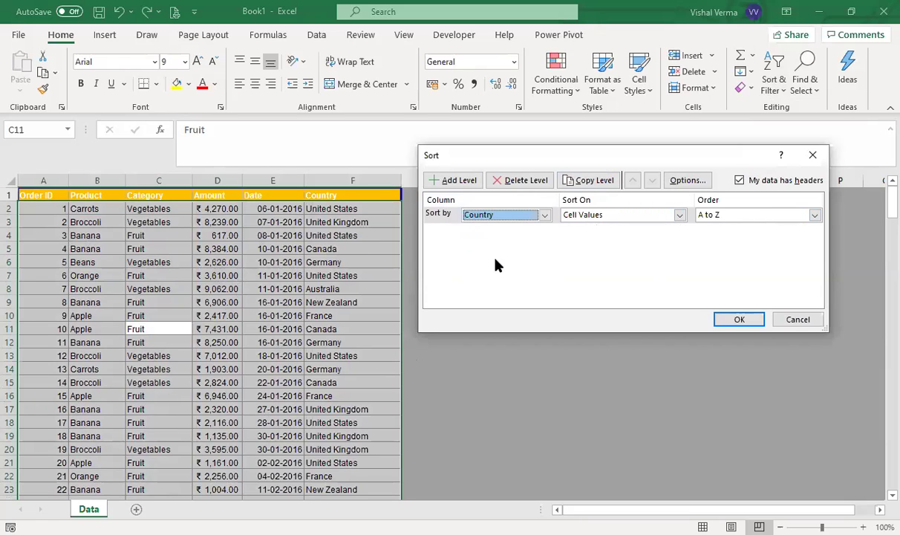
{"action": "left_click", "coordinate": [456, 181]}
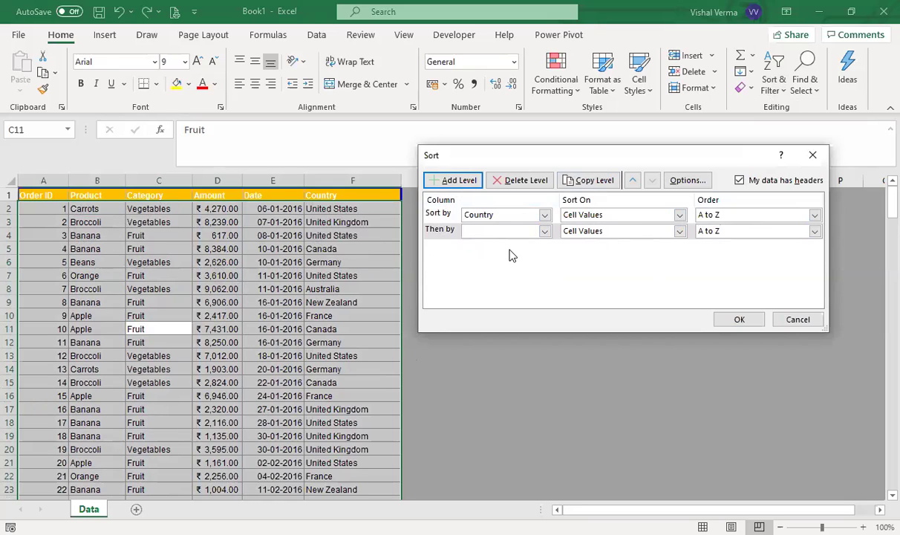
{"action": "left_click", "coordinate": [546, 232]}
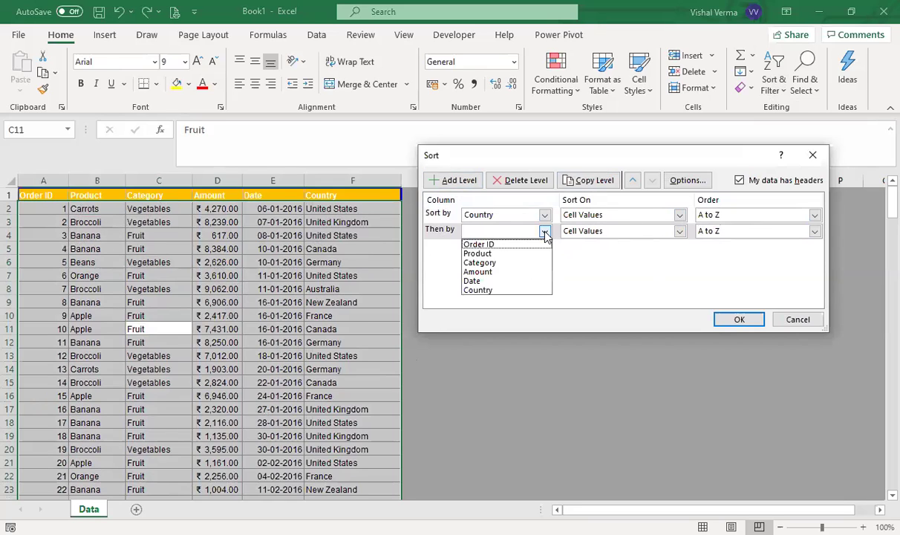
{"action": "left_click", "coordinate": [503, 264]}
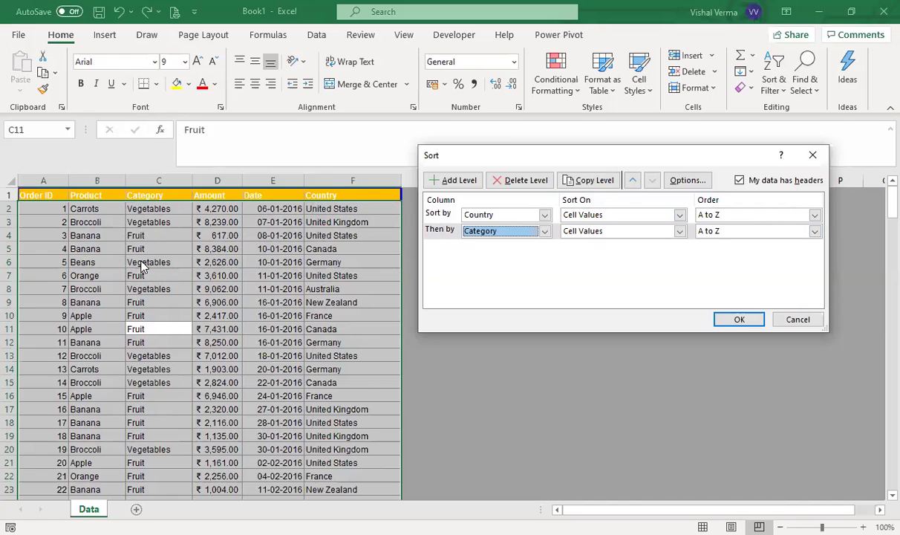
Step: Add a third sort level on Amount from Largest to Smallest and apply the custom sort
{"action": "left_click", "coordinate": [451, 181]}
{"action": "left_click", "coordinate": [545, 247]}
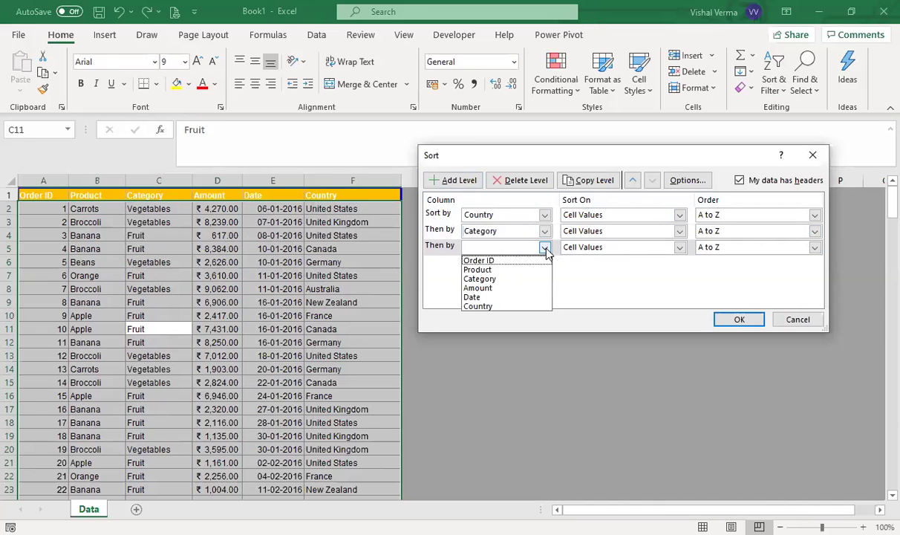
{"action": "left_click", "coordinate": [508, 289]}
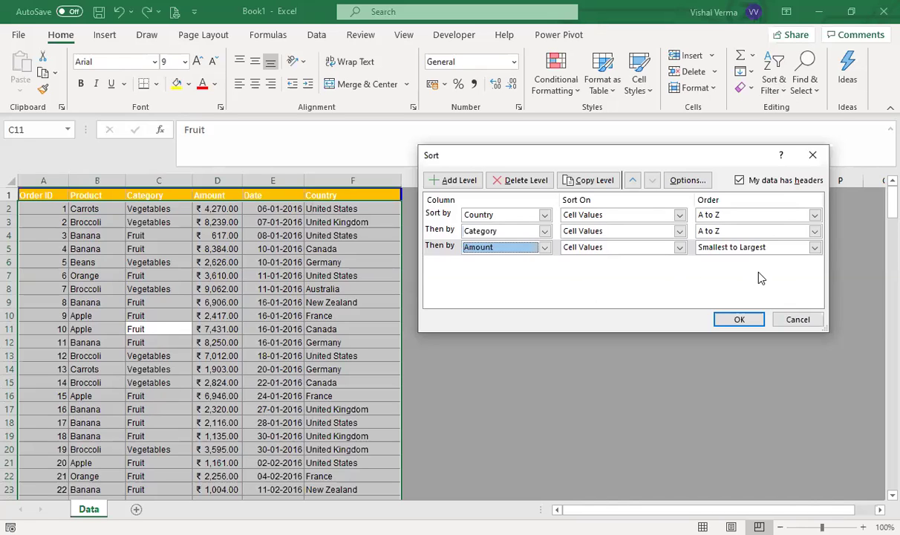
{"action": "left_click", "coordinate": [815, 247]}
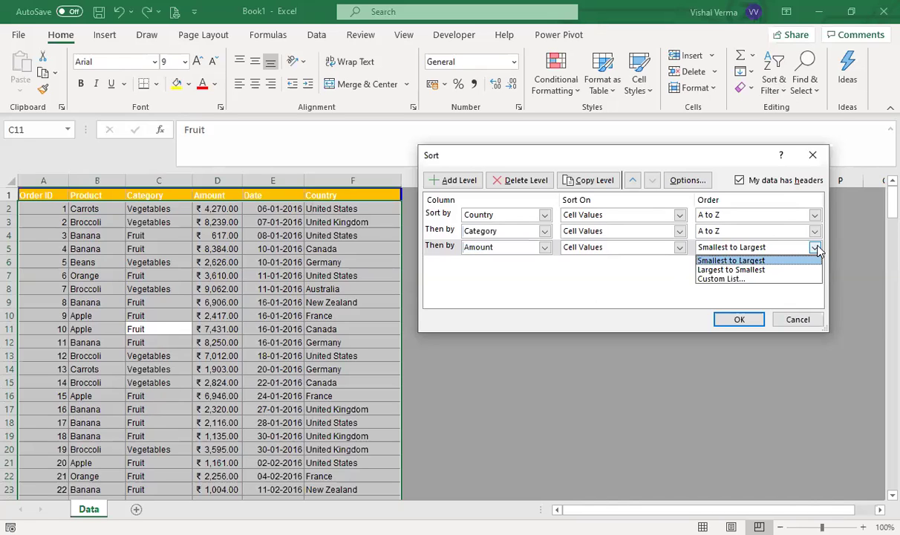
{"action": "left_click", "coordinate": [773, 271]}
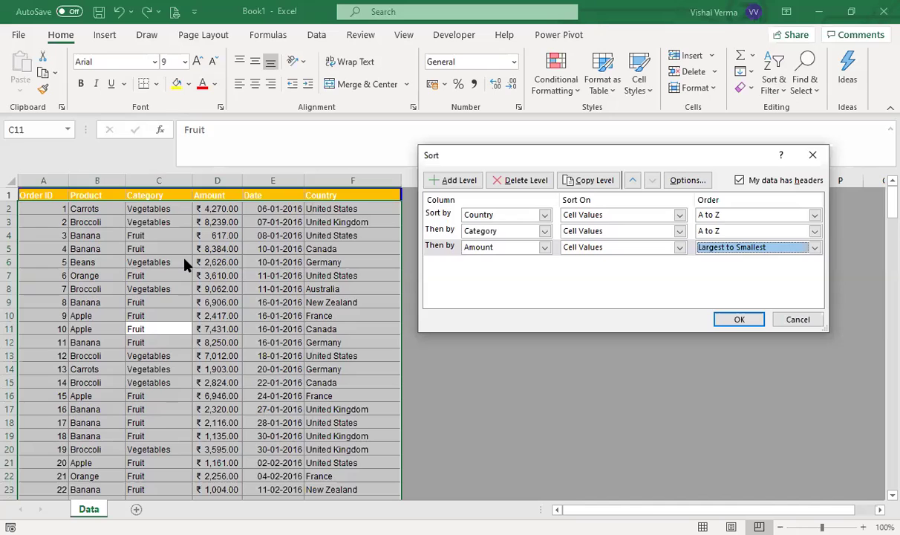
{"action": "left_click", "coordinate": [754, 324]}
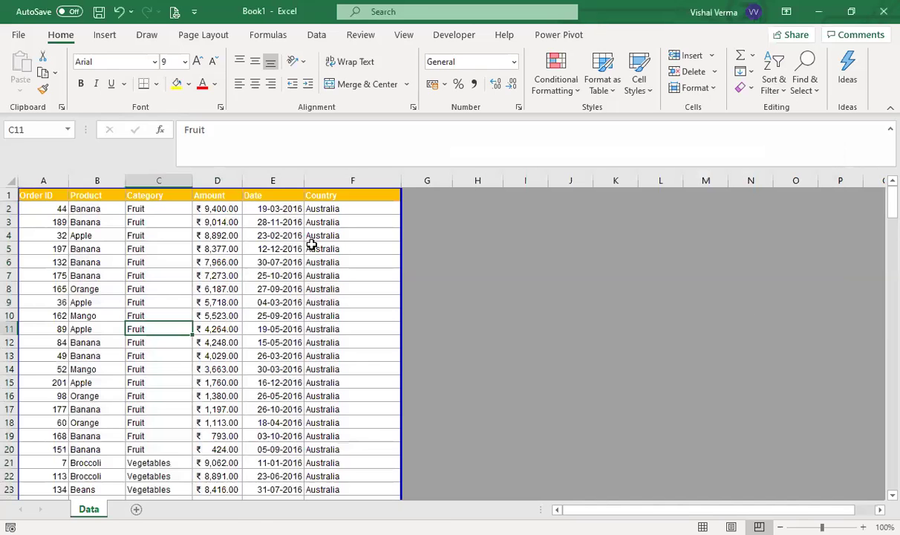
Step: Reopen the custom sort settings for the order data
{"action": "left_click", "coordinate": [345, 236]}
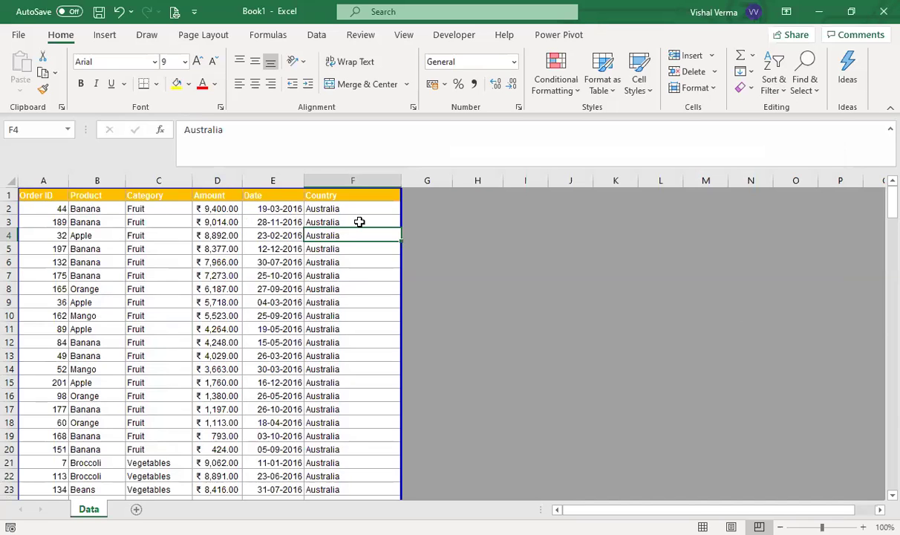
{"action": "left_click", "coordinate": [283, 288]}
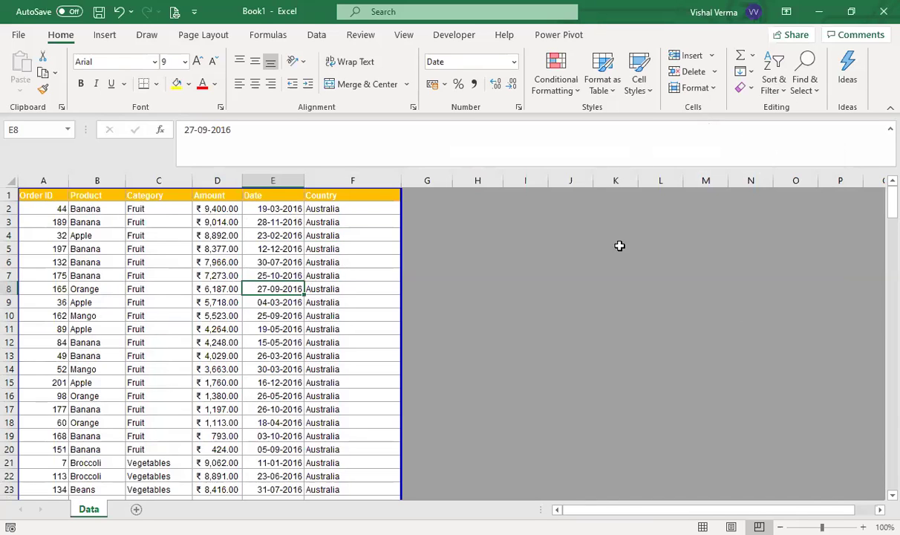
{"action": "left_click", "coordinate": [183, 246]}
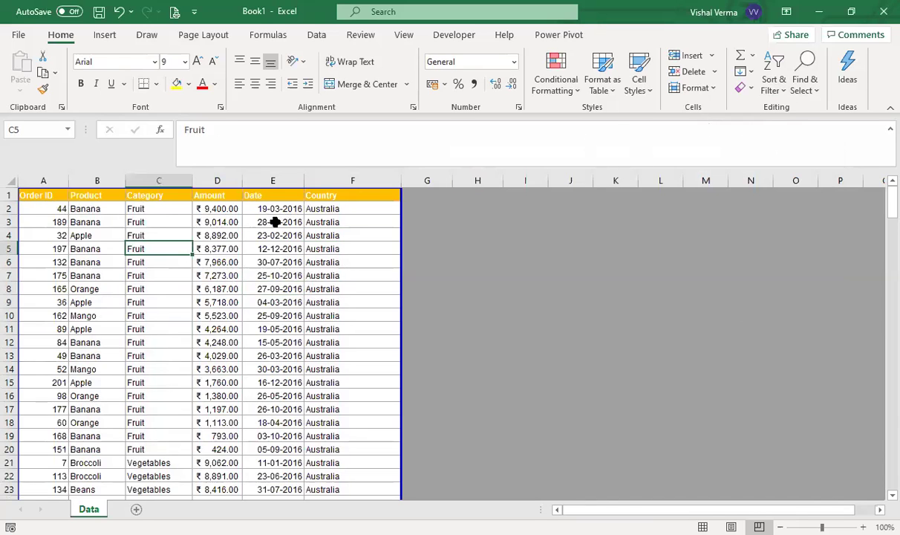
{"action": "left_click", "coordinate": [781, 83]}
{"action": "left_click", "coordinate": [766, 144]}
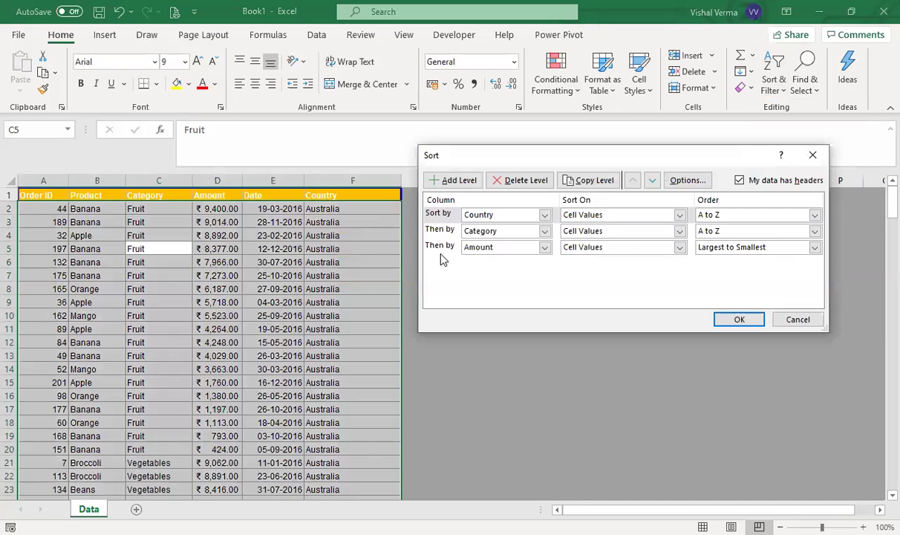
Step: Add an empty sort level below the Amount level and delete it again
{"action": "left_click", "coordinate": [442, 252]}
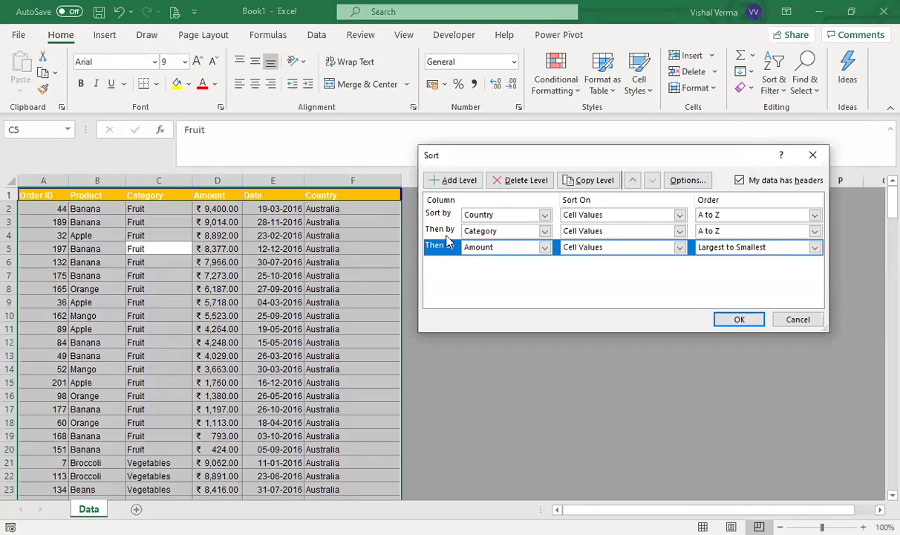
{"action": "left_click", "coordinate": [461, 185]}
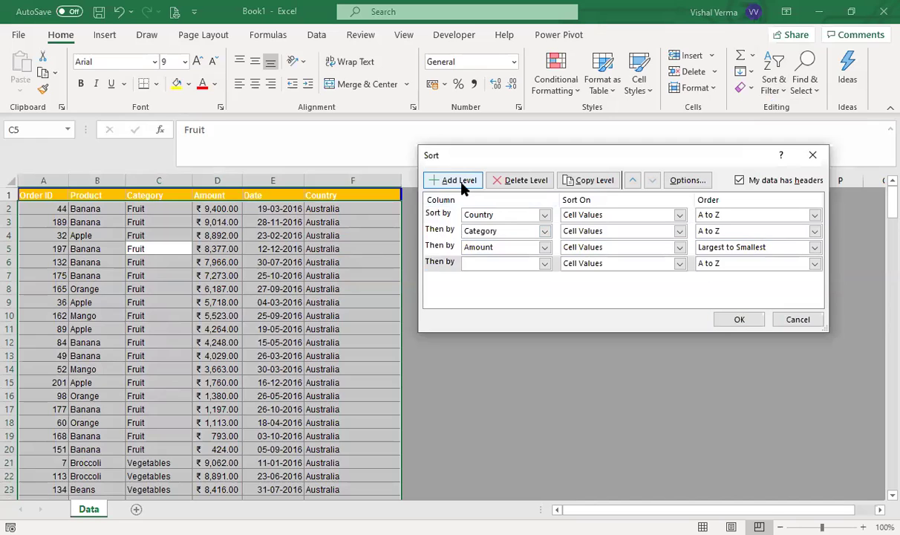
{"action": "left_click", "coordinate": [452, 263]}
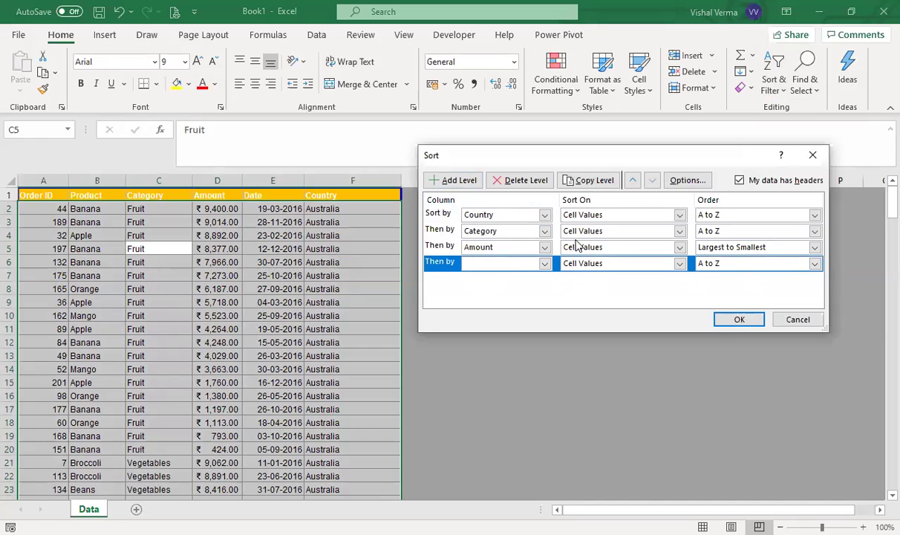
{"action": "left_click", "coordinate": [541, 182]}
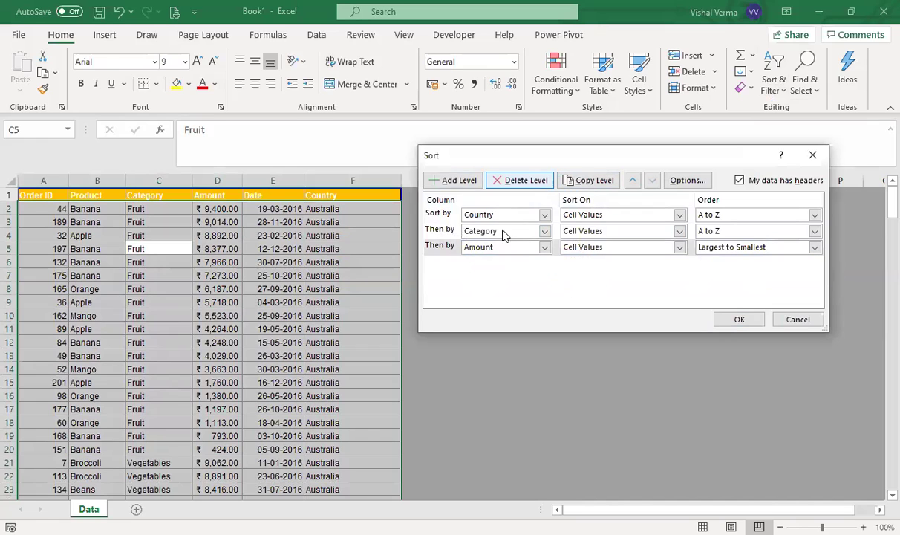
Step: Add a sort level on Product from A to Z, place it above the Amount level, and apply the sort
{"action": "left_click", "coordinate": [450, 180]}
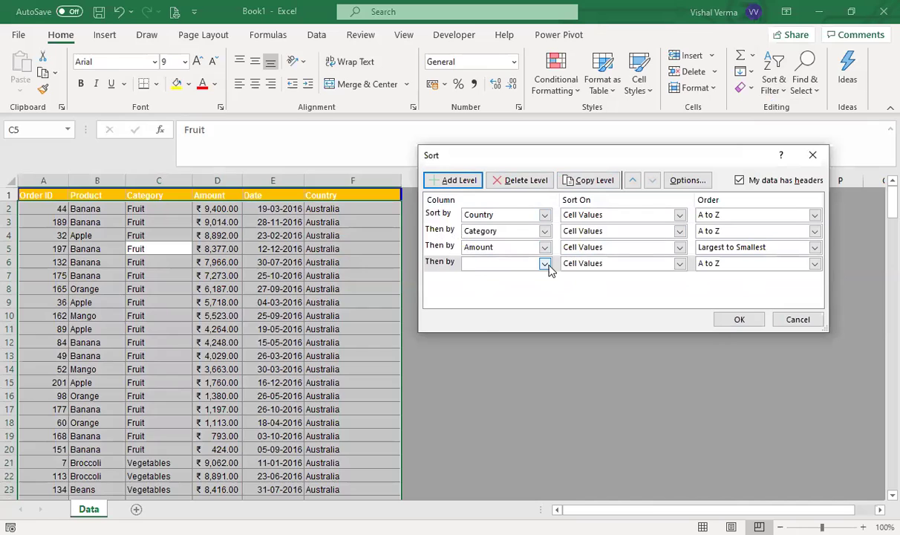
{"action": "left_click", "coordinate": [545, 264]}
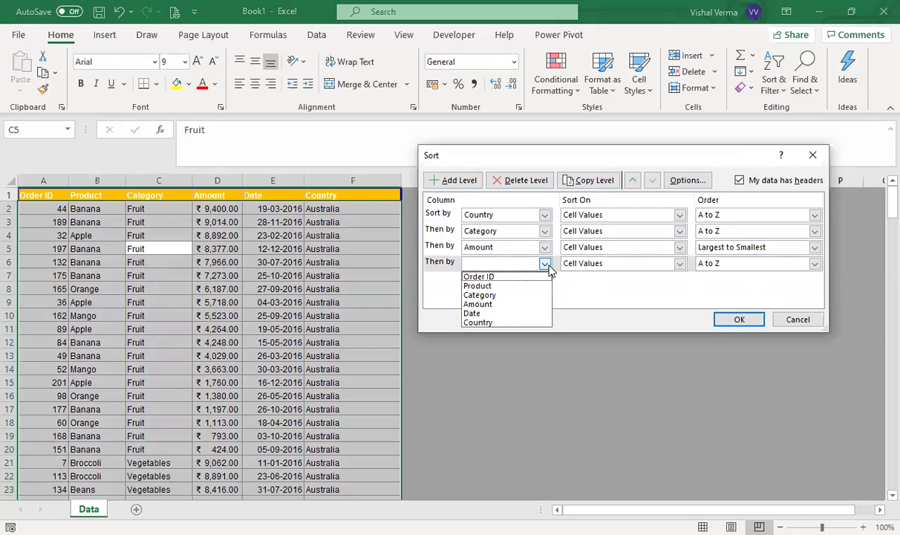
{"action": "left_click", "coordinate": [505, 286]}
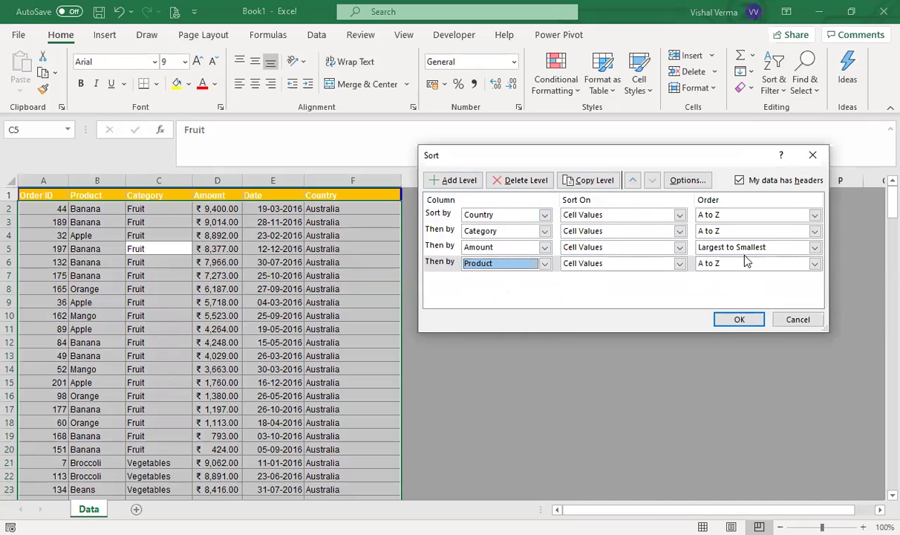
{"action": "left_click", "coordinate": [443, 264]}
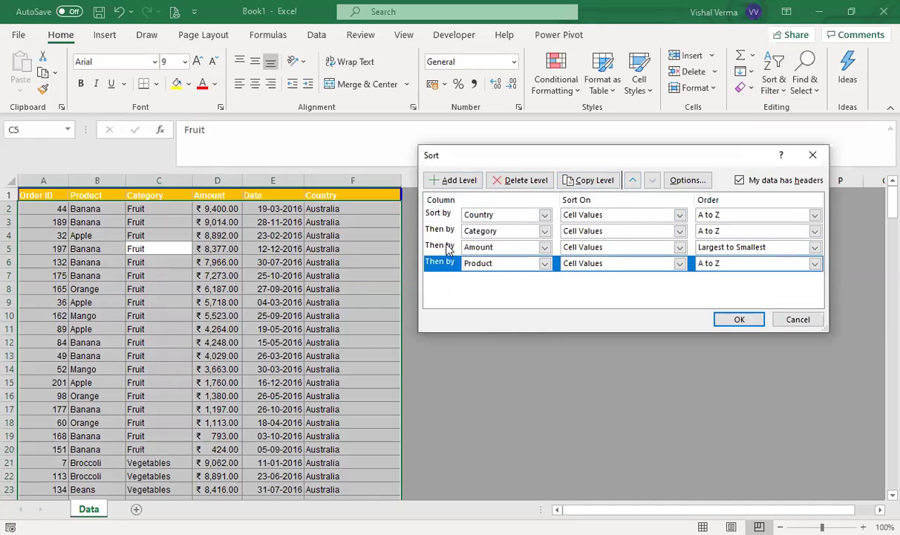
{"action": "left_click", "coordinate": [633, 180]}
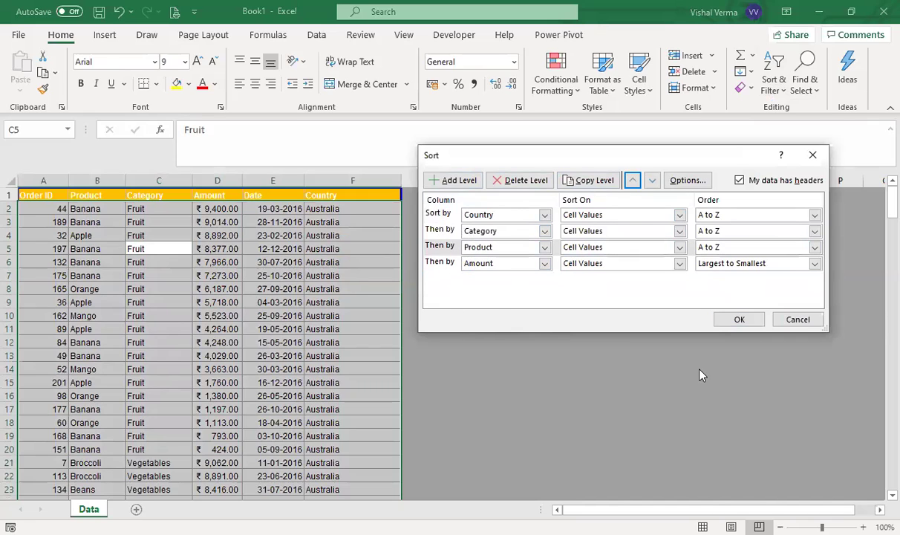
{"action": "left_click", "coordinate": [739, 321]}
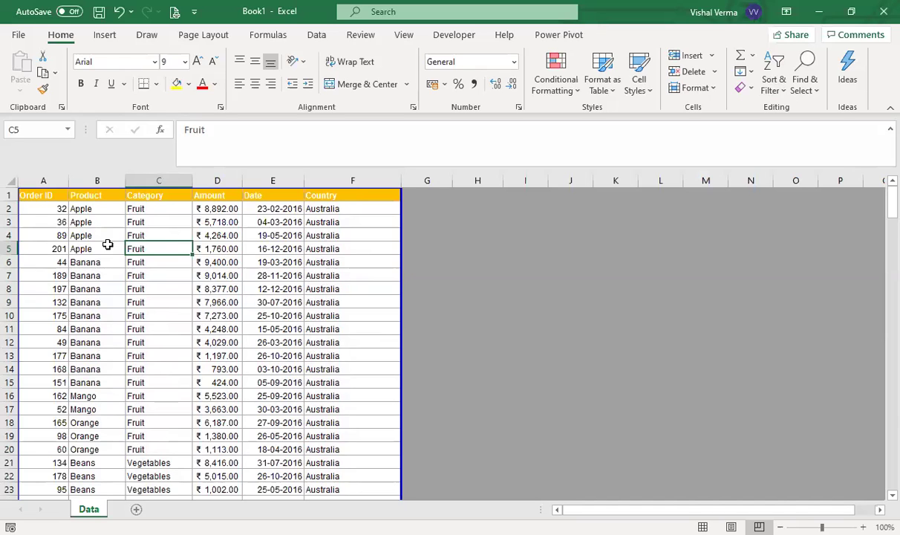
Step: Copy all Country values from the Data sheet into a new sheet starting at C2 and autofit column C
{"action": "left_click", "coordinate": [355, 207]}
{"action": "key", "text": "ctrl+shift+Down"}
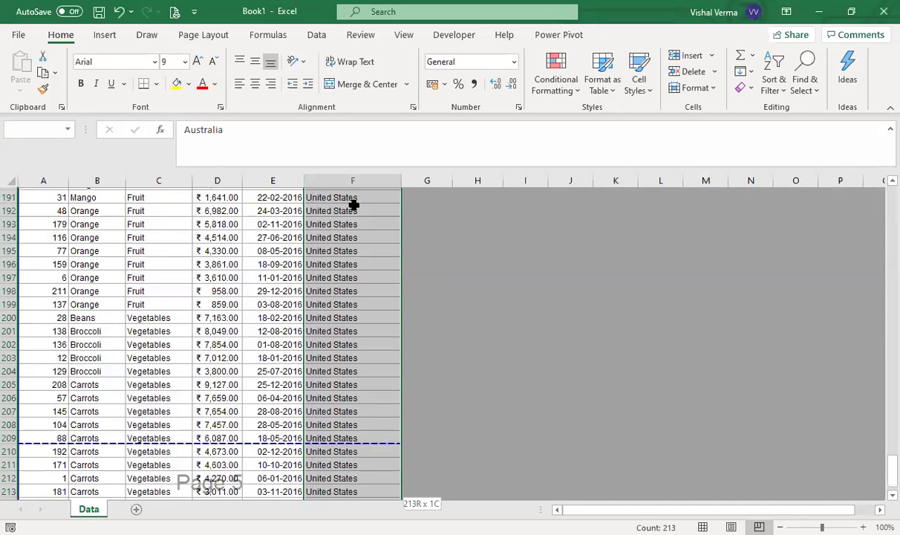
{"action": "key", "text": "ctrl+c"}
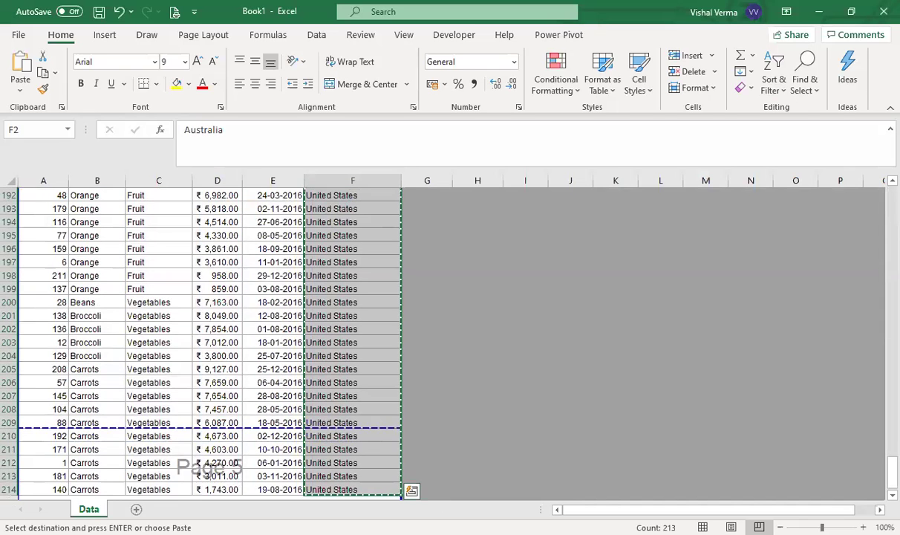
{"action": "left_click", "coordinate": [136, 509]}
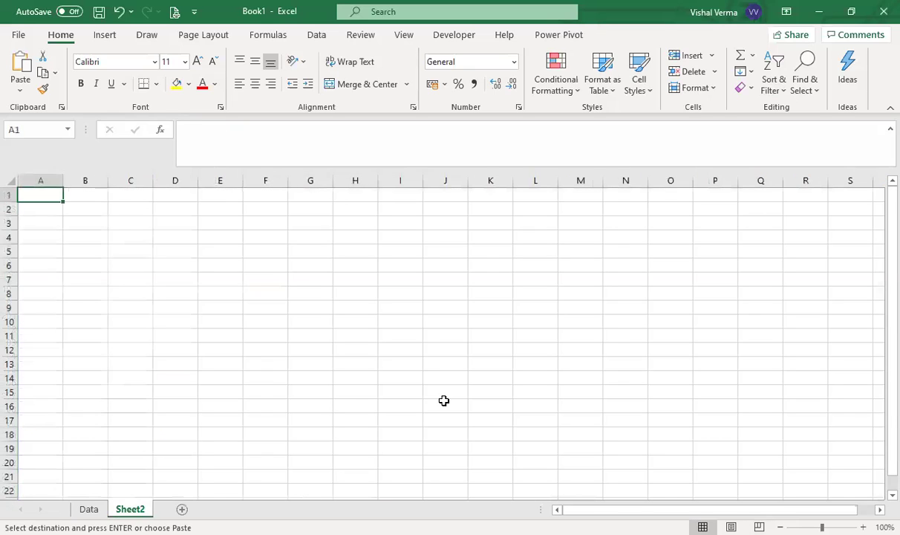
{"action": "left_click", "coordinate": [136, 207]}
{"action": "key", "text": "ctrl+v"}
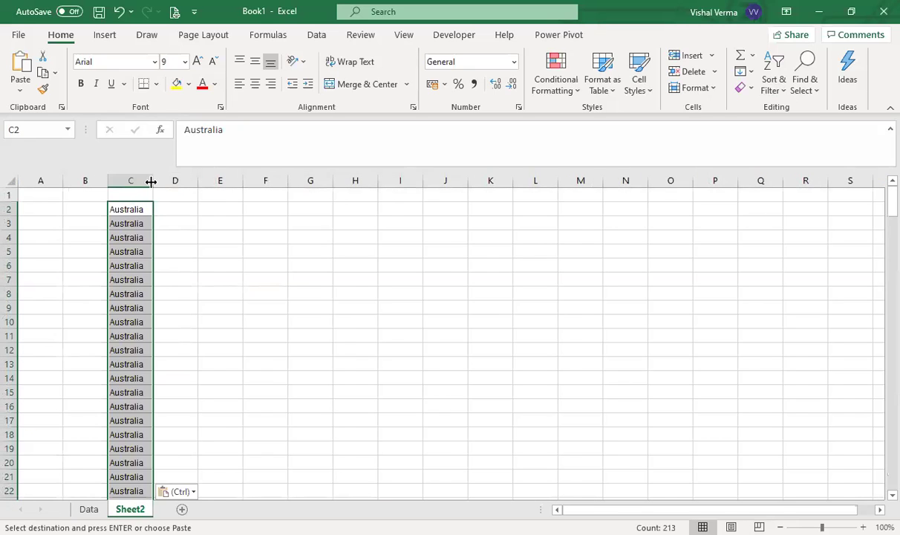
{"action": "double_click", "coordinate": [151, 182]}
{"action": "left_click", "coordinate": [320, 264]}
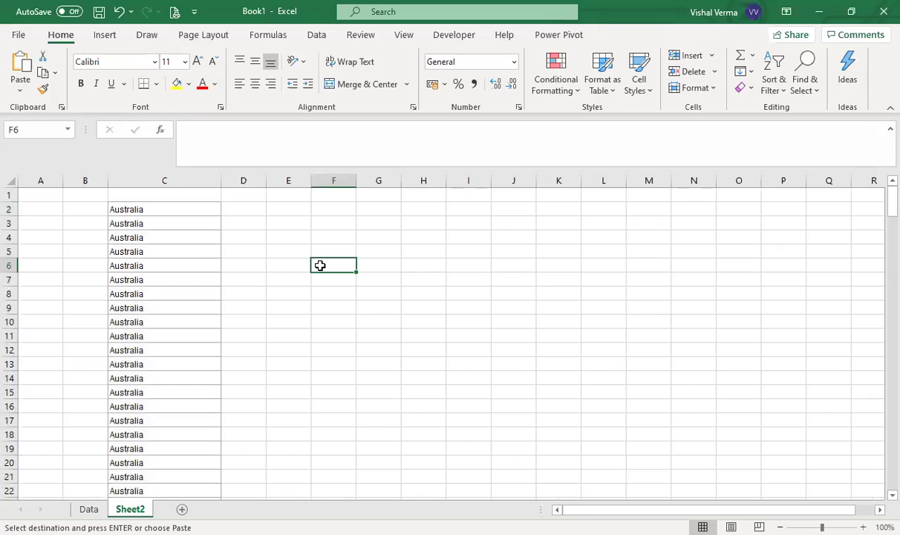
Step: Remove the duplicate values from the country list in column C of Sheet2, treating the list as having no header
{"action": "left_click", "coordinate": [202, 209]}
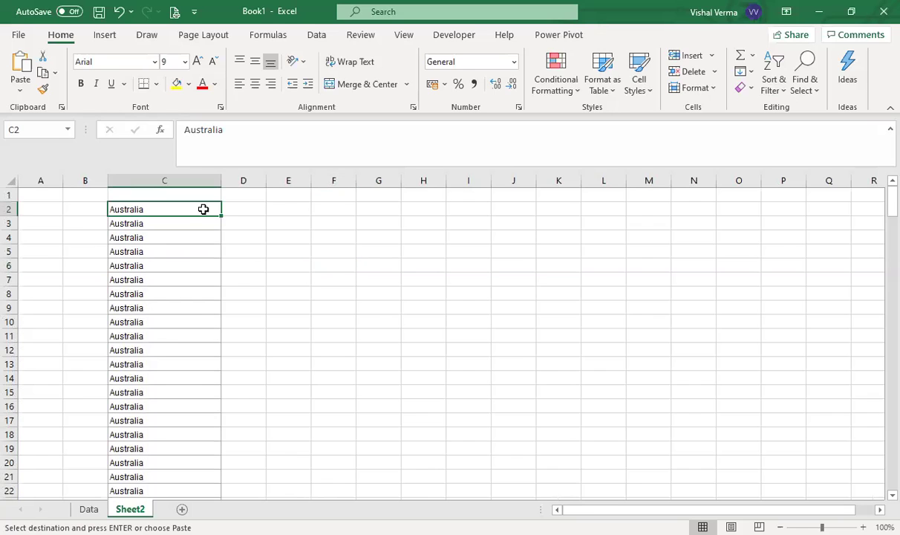
{"action": "key", "text": "ctrl+shift+Down"}
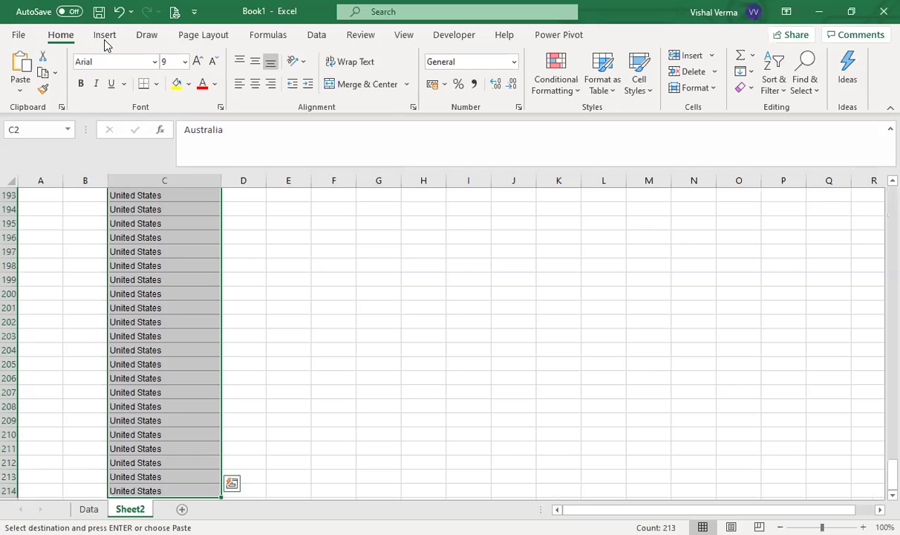
{"action": "left_click", "coordinate": [317, 36]}
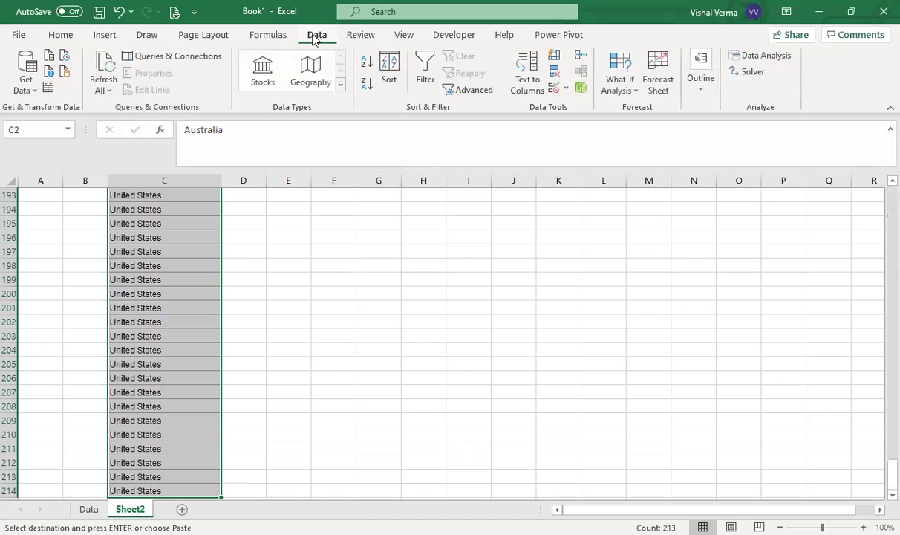
{"action": "left_click", "coordinate": [558, 73]}
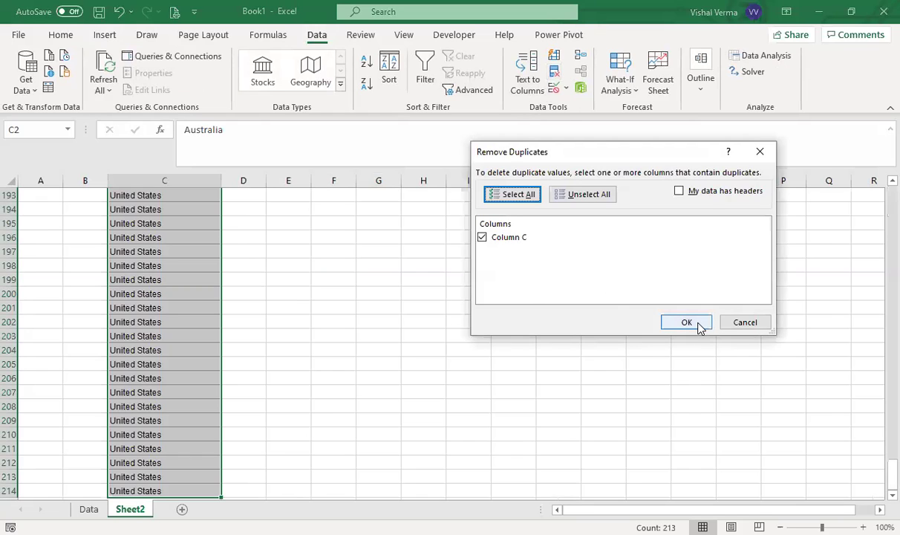
{"action": "left_click", "coordinate": [699, 325]}
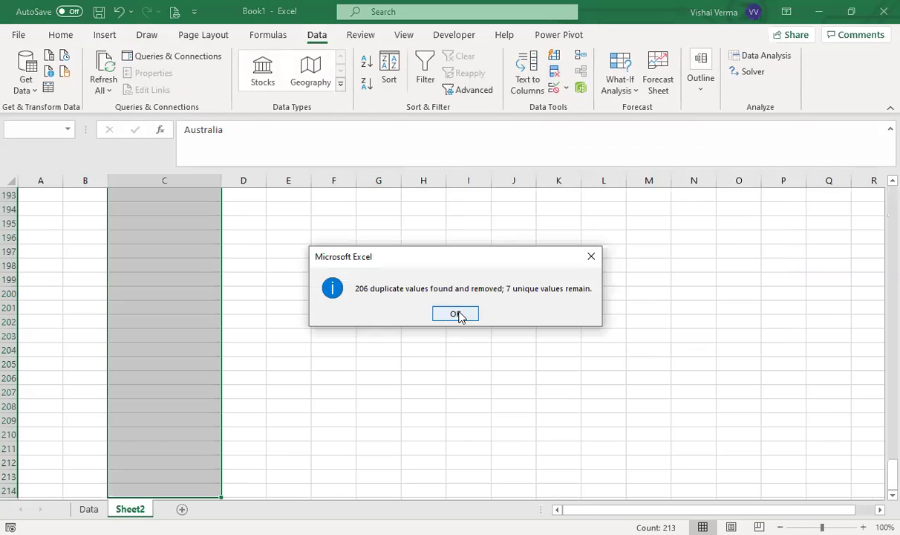
{"action": "left_click", "coordinate": [456, 314]}
{"action": "scroll", "coordinate": [461, 312], "scroll_direction": "up", "scroll_amount": 20}
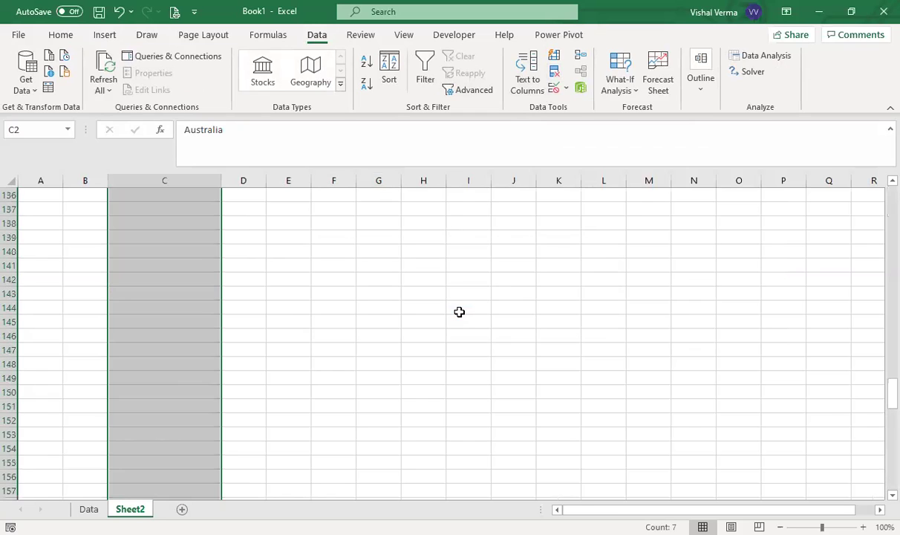
{"action": "left_click_drag", "start_coordinate": [894, 340], "coordinate": [891, 189]}
{"action": "left_click", "coordinate": [235, 250]}
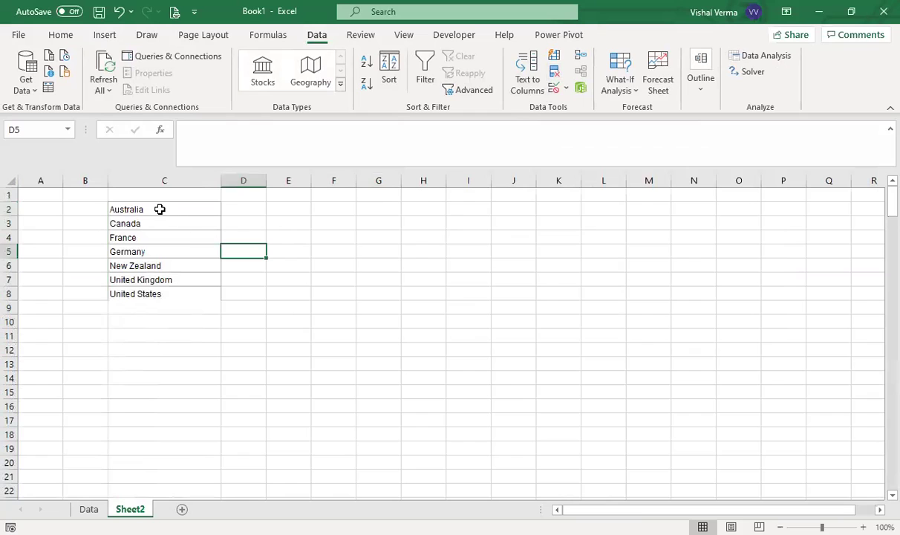
{"action": "left_click_drag", "start_coordinate": [159, 209], "coordinate": [159, 291]}
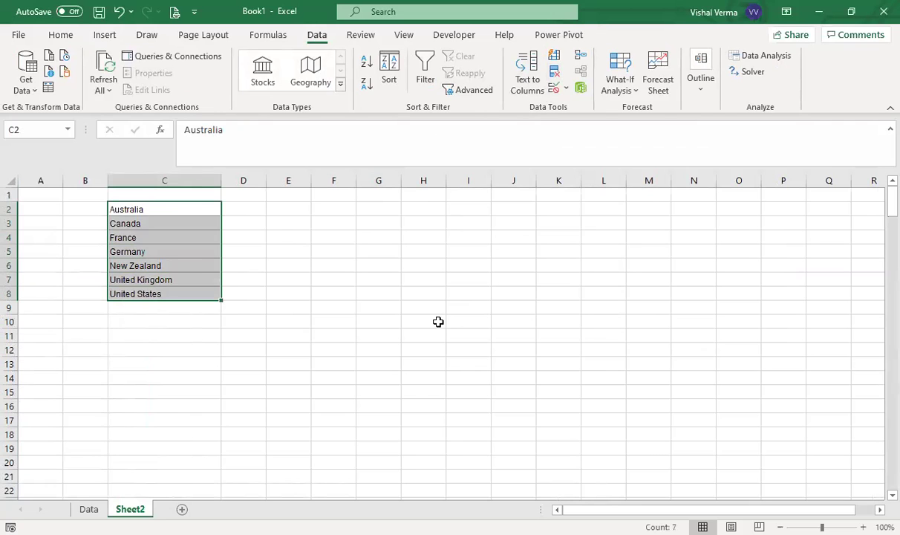
{"action": "left_click", "coordinate": [431, 322]}
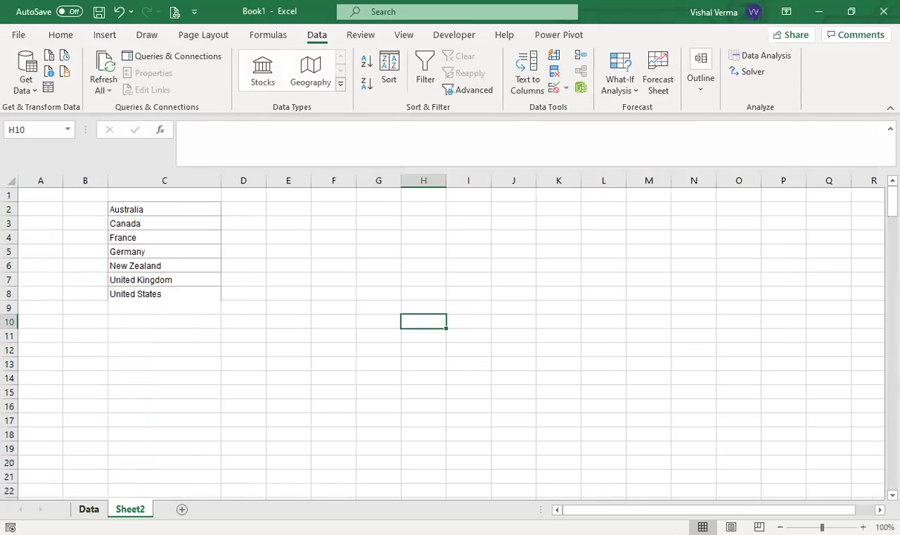
{"action": "left_click", "coordinate": [88, 509]}
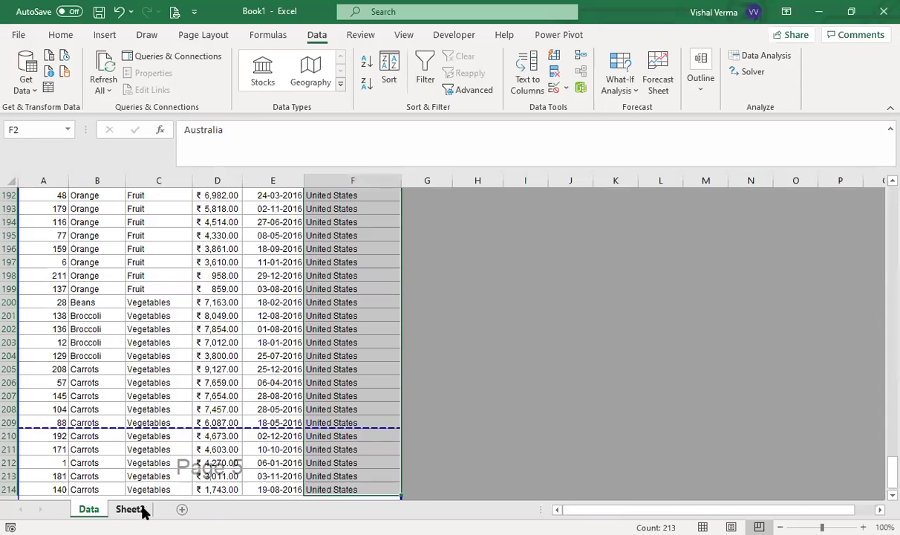
{"action": "left_click", "coordinate": [132, 509]}
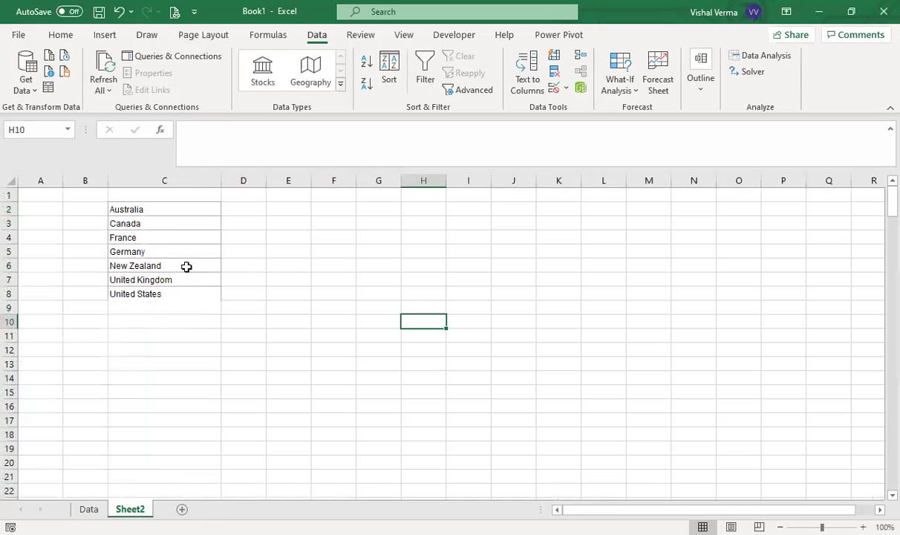
Step: Enter Aus in D2 as the three-letter abbreviation beside Australia
{"action": "left_click", "coordinate": [255, 209]}
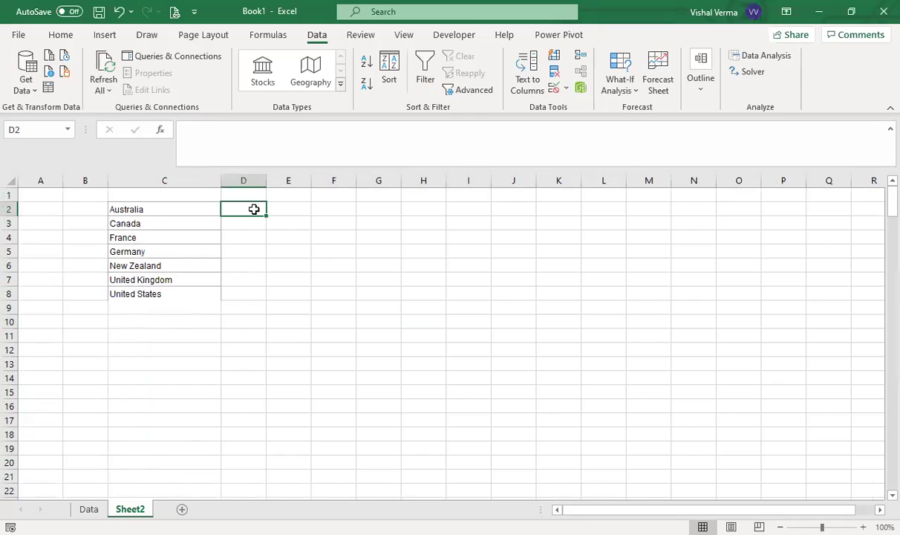
{"action": "type", "text": "Aus"}
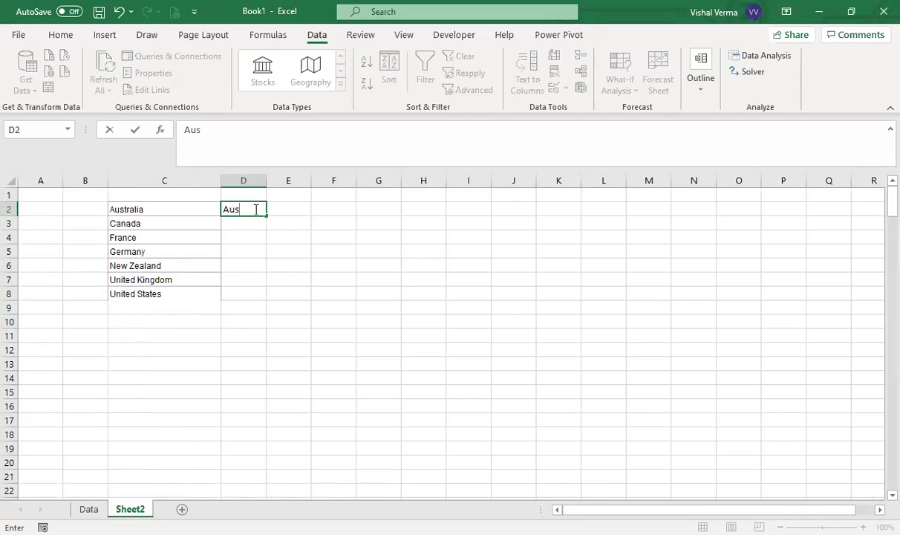
{"action": "key", "text": "Return"}
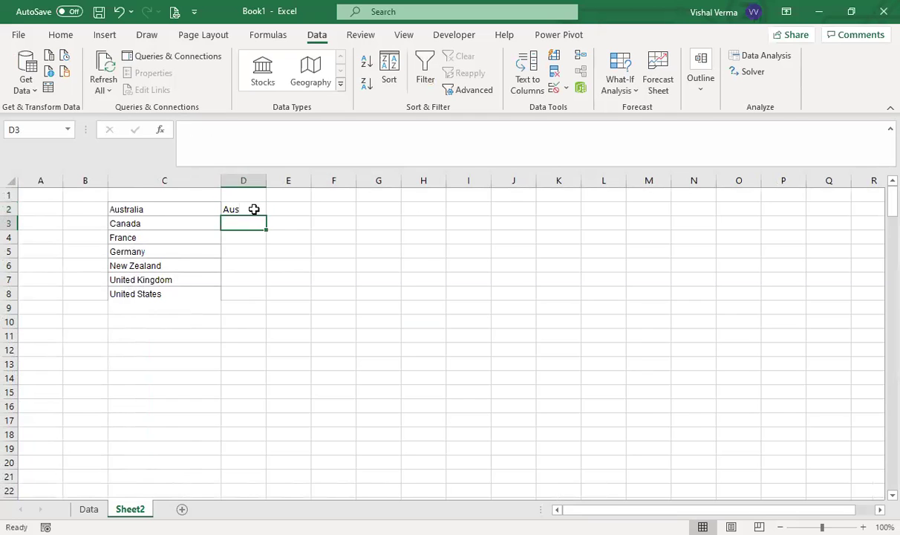
{"action": "left_click", "coordinate": [59, 35]}
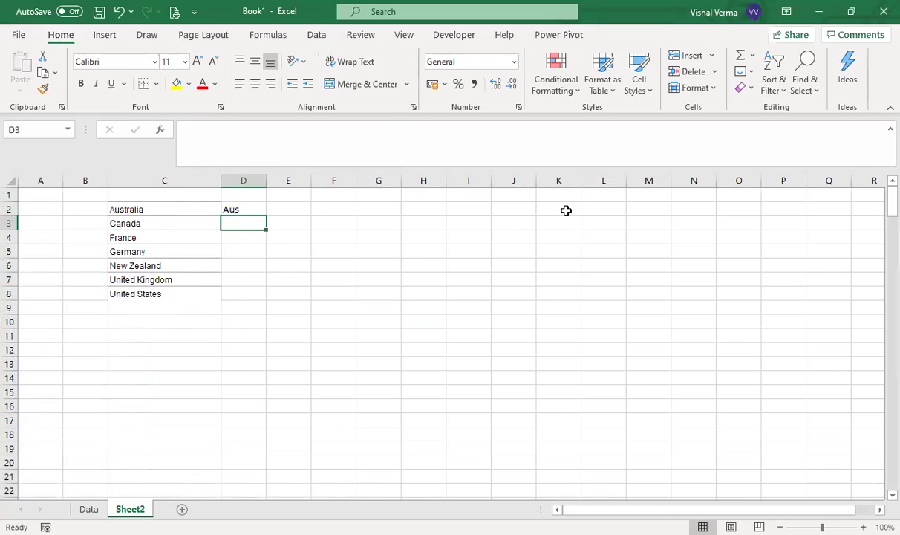
Step: Enter =LEFT(C2,3) in K2 to extract the first three letters of the country and fill the formula down to K8
{"action": "left_click", "coordinate": [567, 210]}
{"action": "type", "text": "=l"}
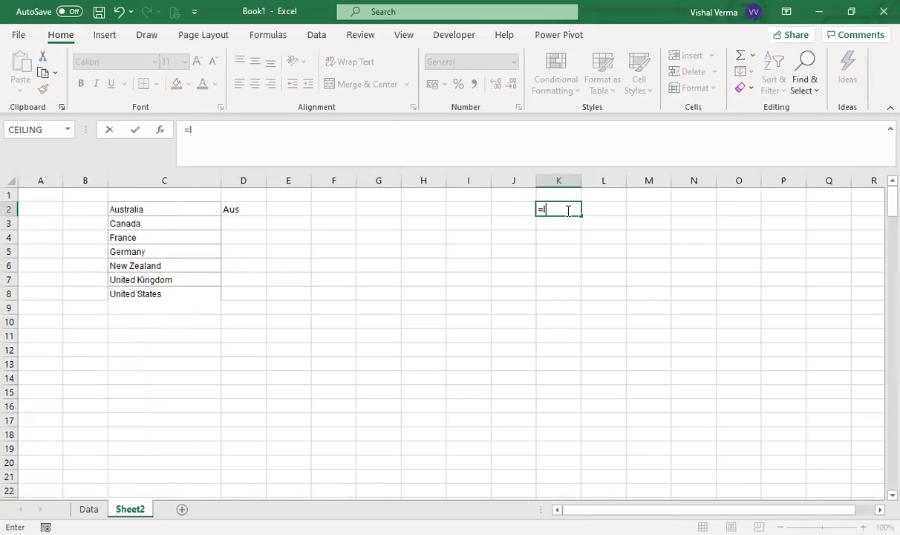
{"action": "type", "text": "ef"}
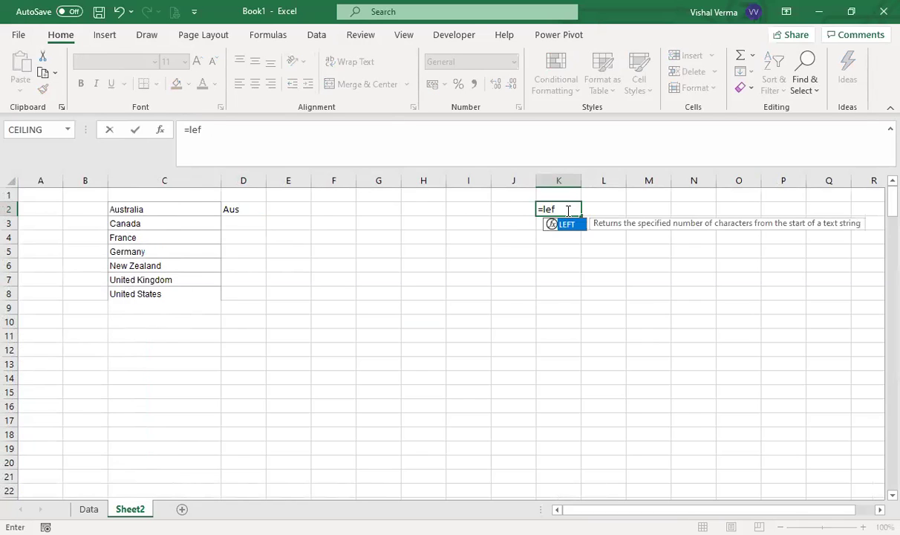
{"action": "key", "text": "Tab"}
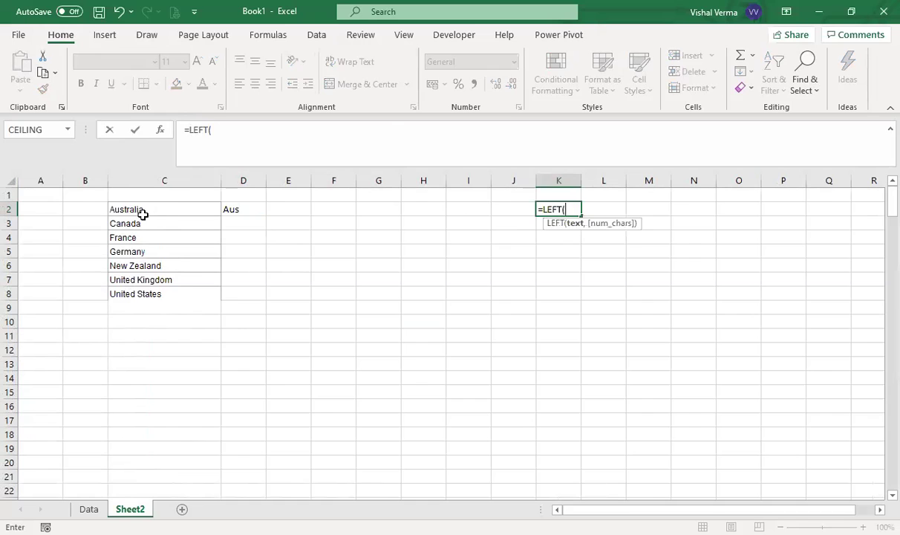
{"action": "left_click", "coordinate": [149, 213]}
{"action": "type", "text": ",3)"}
{"action": "key", "text": "Return"}
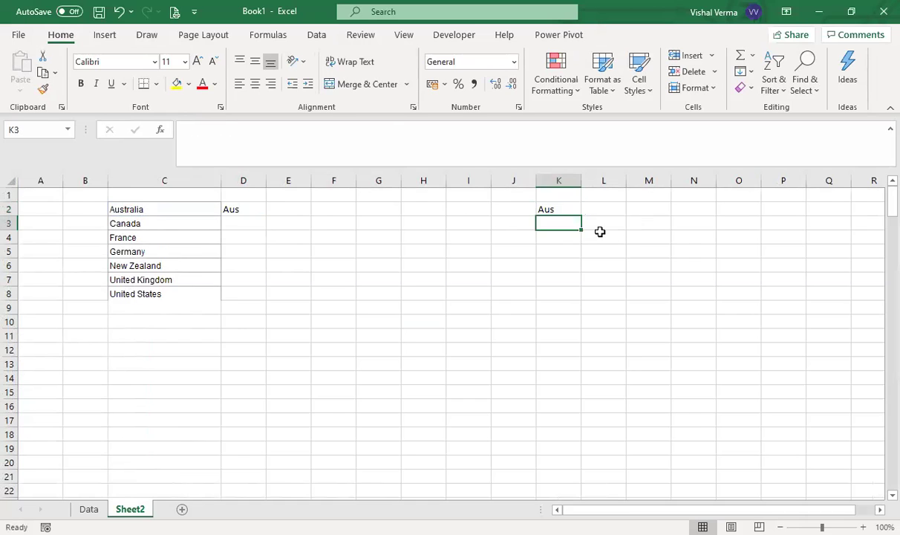
{"action": "left_click", "coordinate": [572, 211]}
{"action": "left_click_drag", "start_coordinate": [581, 218], "coordinate": [581, 301]}
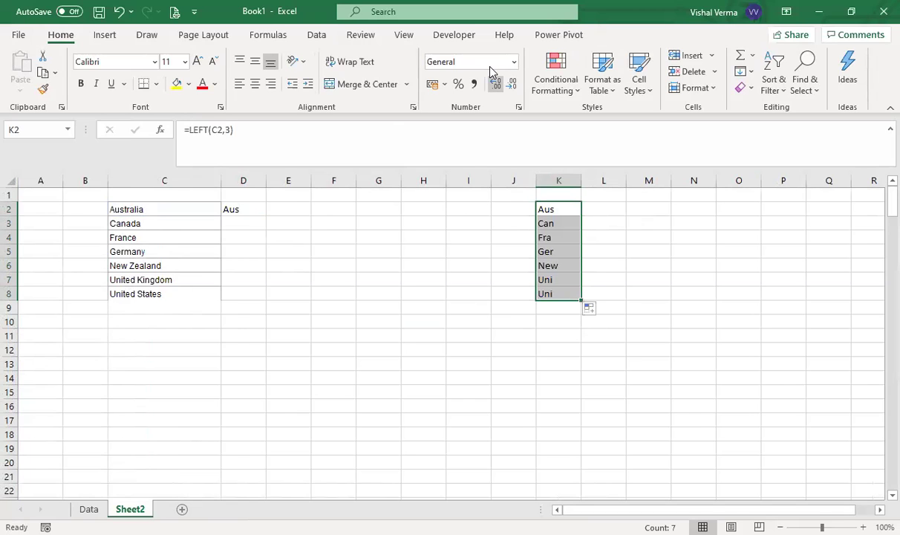
{"action": "left_click", "coordinate": [379, 308]}
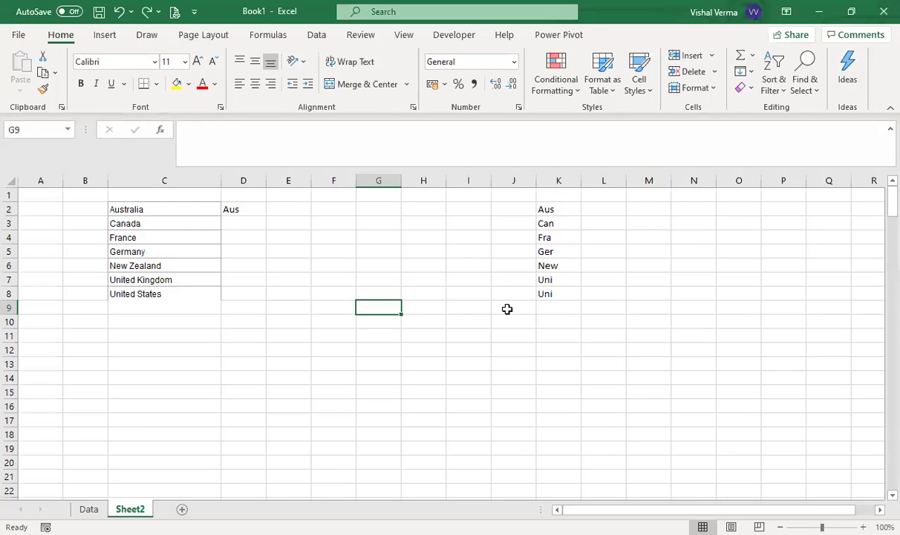
Step: Try Flash Fill from D3 to complete the country abbreviations below Aus, and undo the fill
{"action": "left_click", "coordinate": [247, 224]}
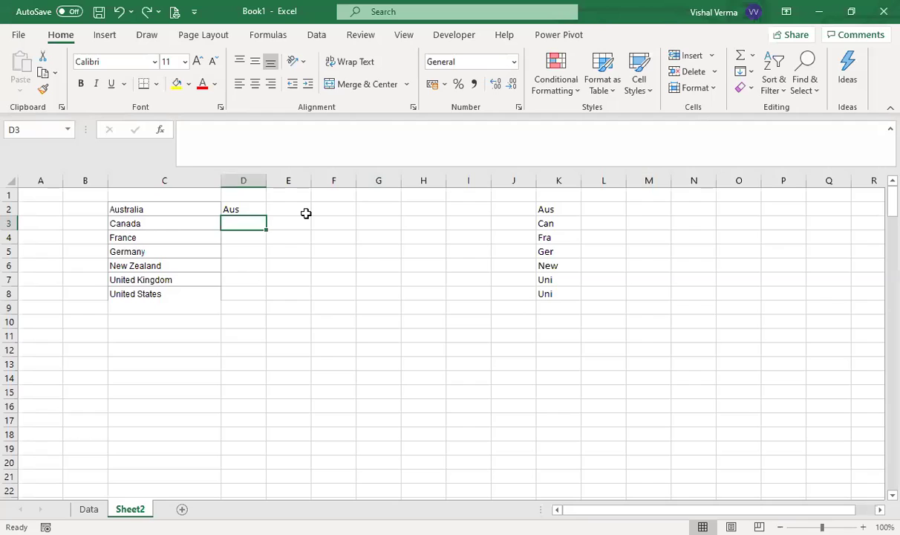
{"action": "left_click", "coordinate": [247, 207]}
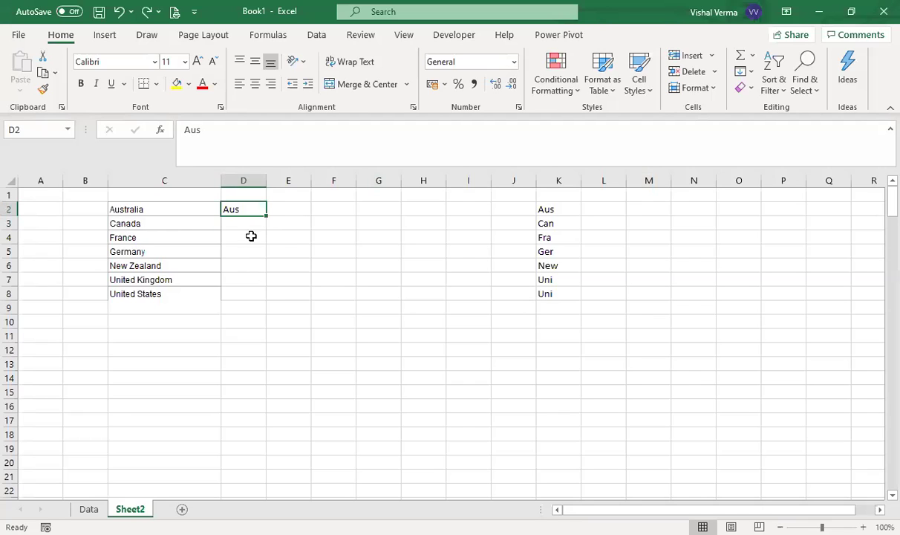
{"action": "left_click", "coordinate": [579, 213]}
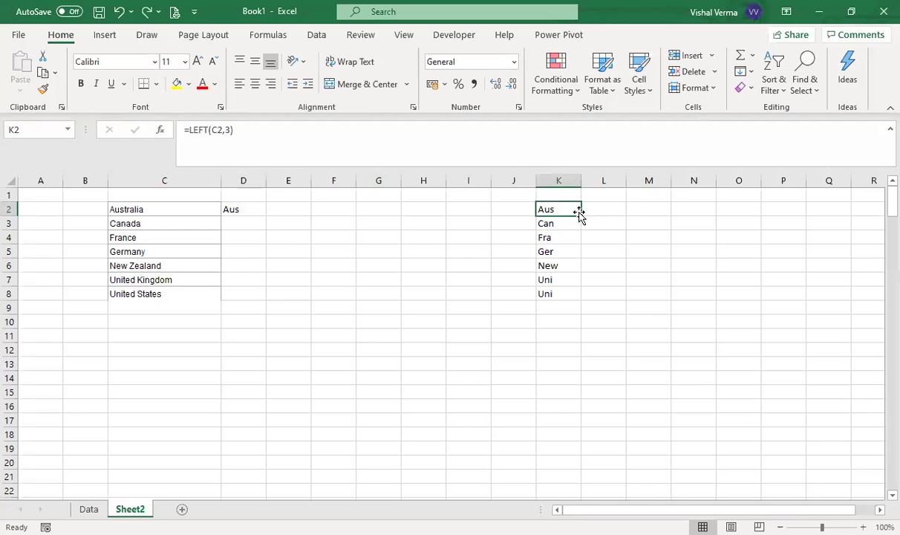
{"action": "left_click", "coordinate": [251, 210]}
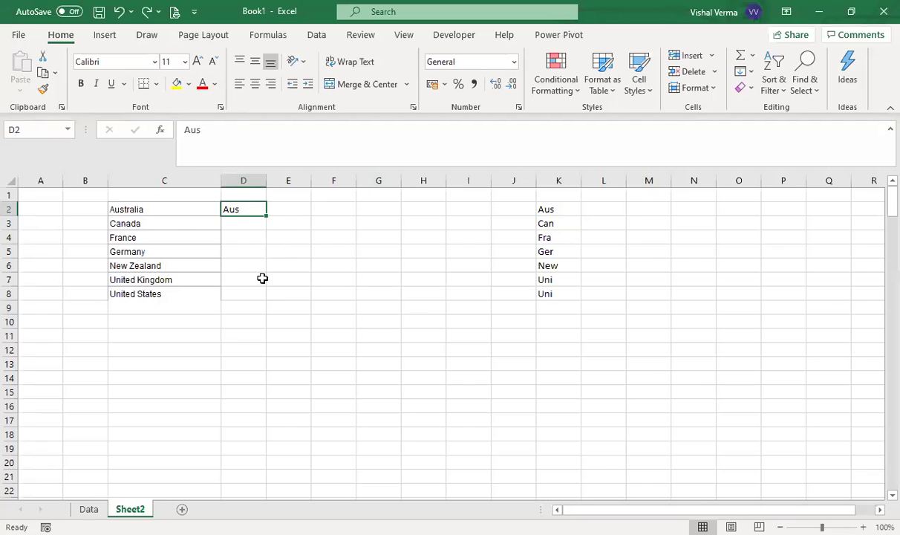
{"action": "left_click", "coordinate": [249, 227]}
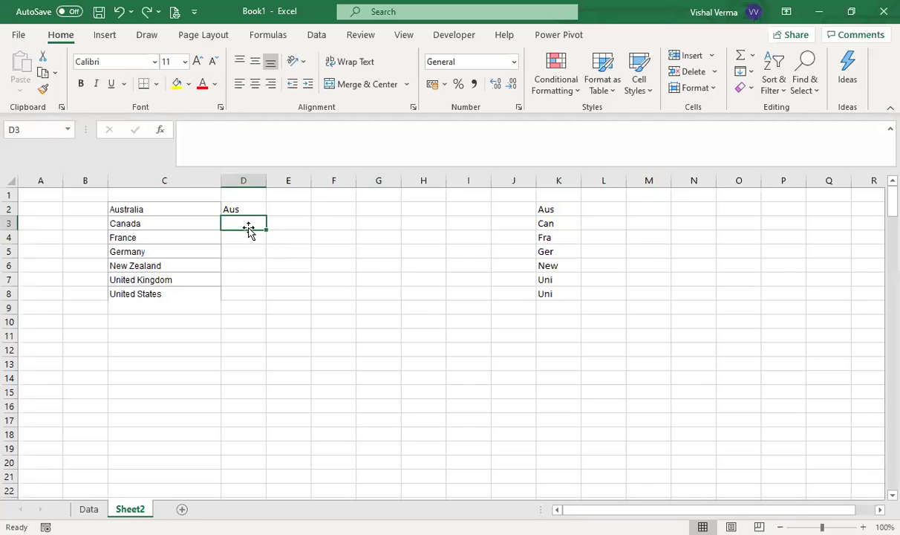
{"action": "key", "text": "ctrl+e"}
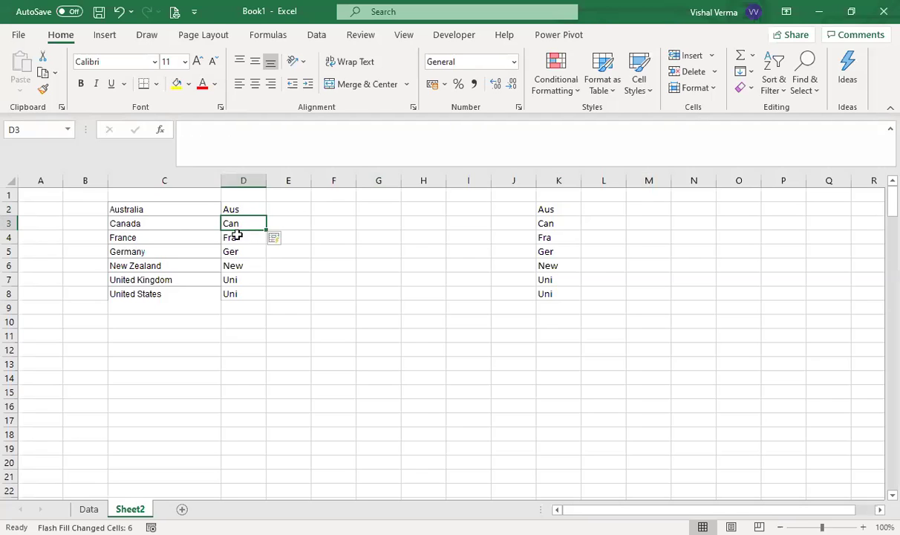
{"action": "key", "text": "ctrl+z"}
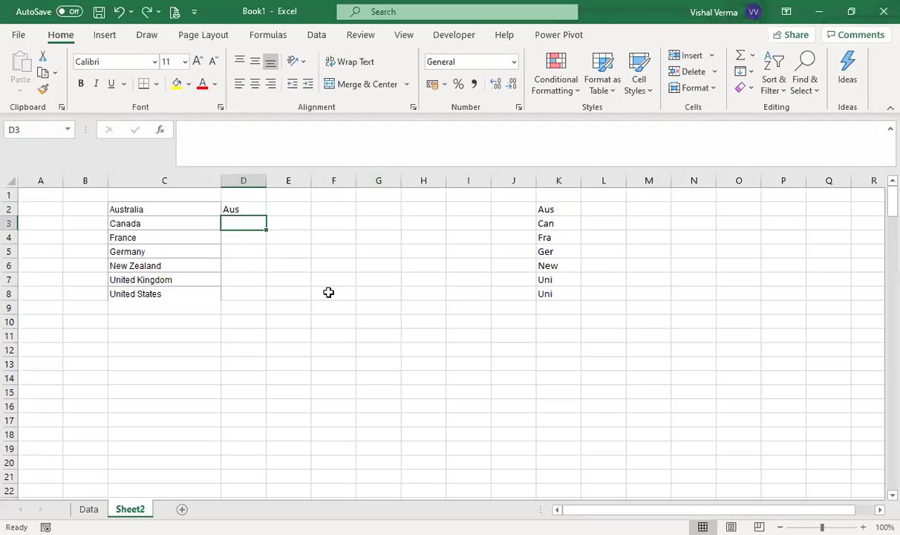
Step: Flash Fill D3:D8 with the three-letter abbreviations of the countries, following the example in D2
{"action": "left_click", "coordinate": [752, 75]}
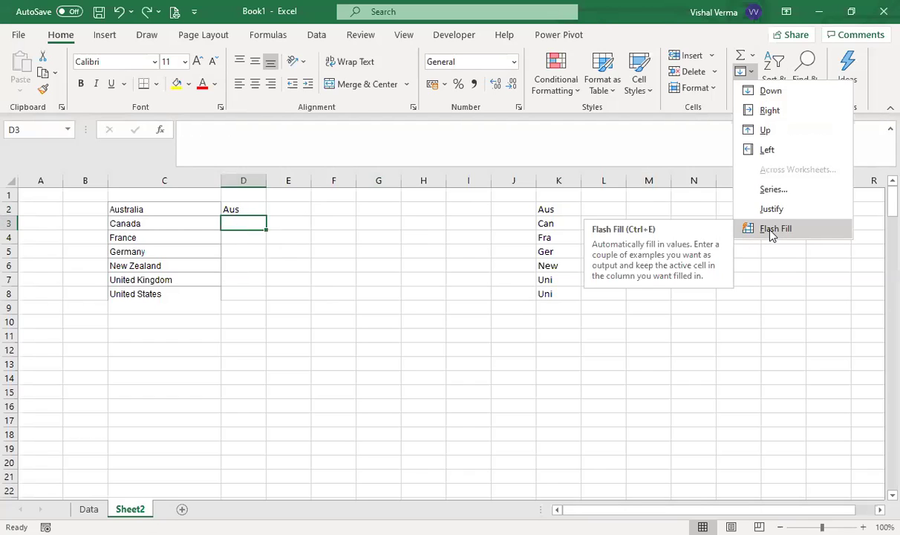
{"action": "left_click", "coordinate": [773, 230]}
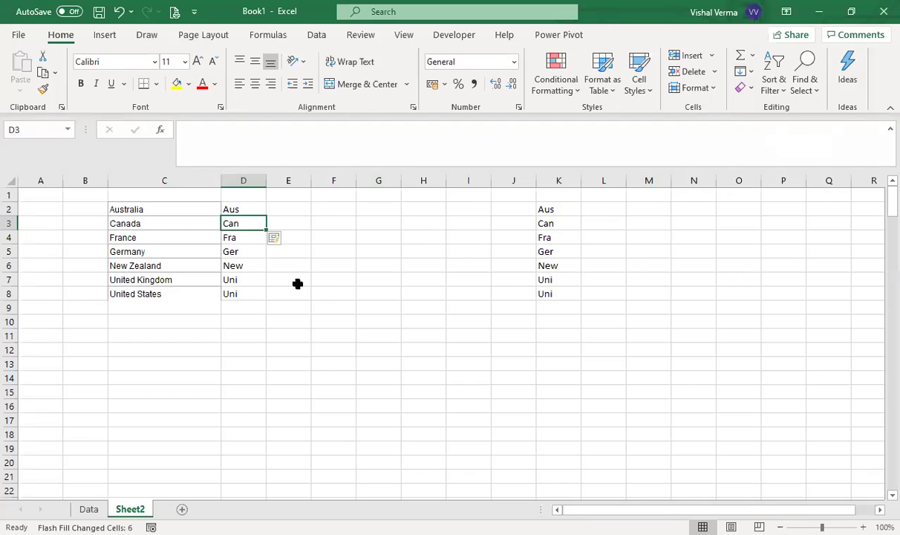
Step: Clear the abbreviations from D2:D8 beside the country list
{"action": "left_click", "coordinate": [322, 374]}
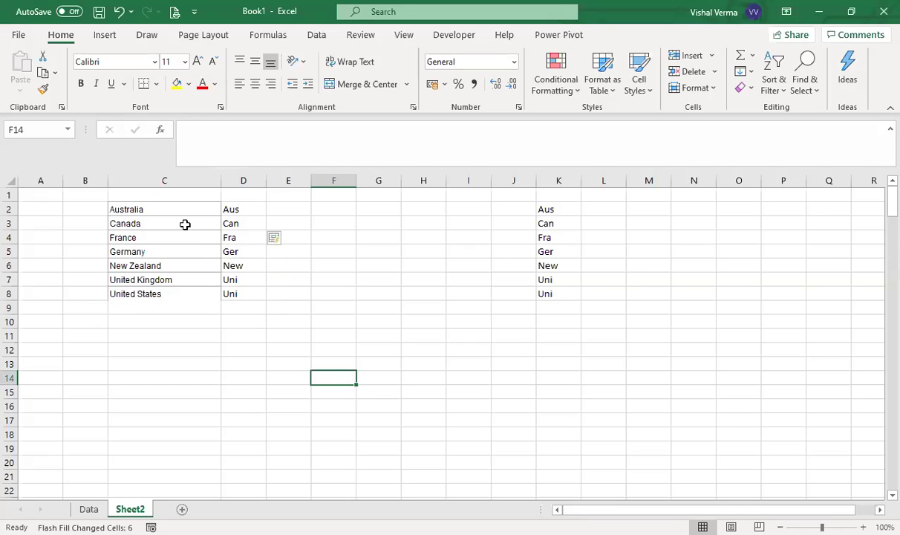
{"action": "left_click_drag", "start_coordinate": [244, 209], "coordinate": [244, 294]}
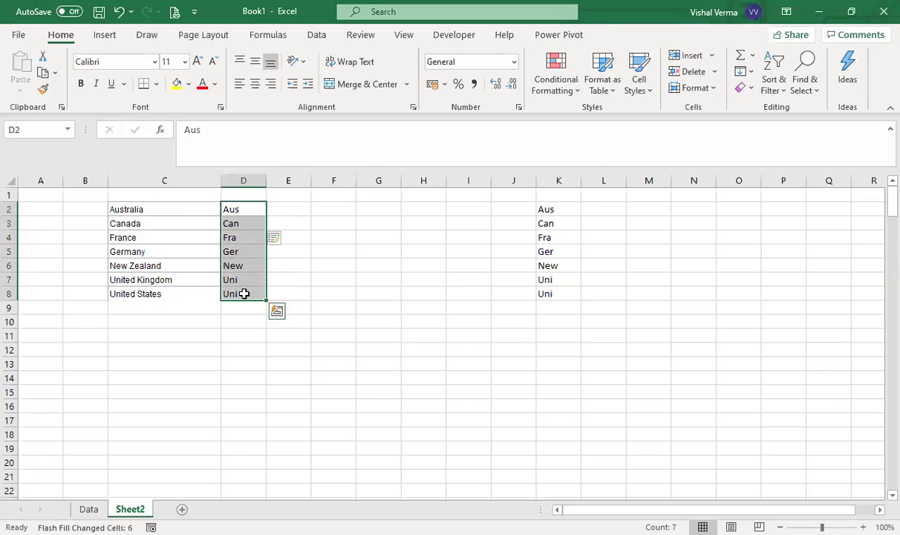
{"action": "right_click", "coordinate": [234, 215]}
{"action": "left_click", "coordinate": [396, 294]}
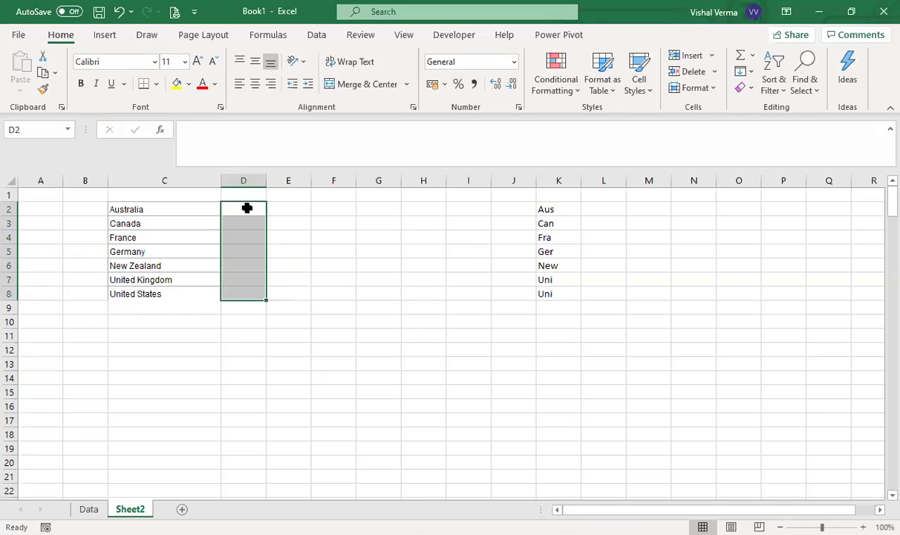
Step: Enter Lia in D2 as the last three letters of Australia
{"action": "left_click", "coordinate": [247, 209]}
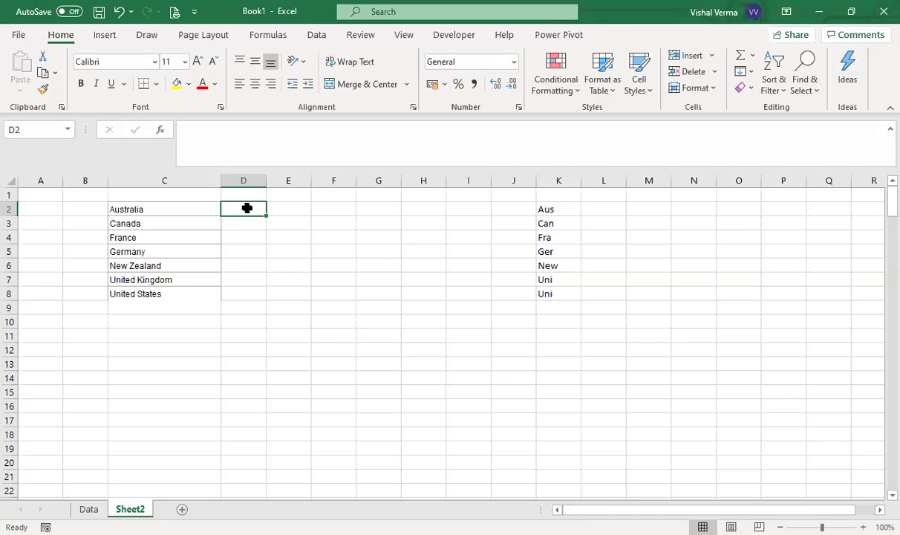
{"action": "type", "text": "1"}
{"action": "key", "text": "BackSpace"}
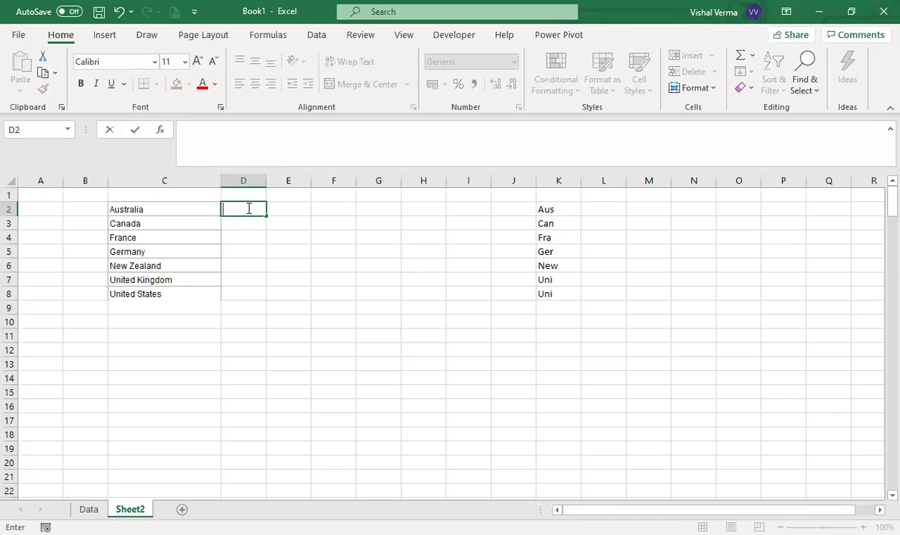
{"action": "type", "text": "Lla"}
{"action": "key", "text": "BackSpace"}
{"action": "key", "text": "BackSpace"}
{"action": "type", "text": "ia"}
{"action": "key", "text": "Return"}
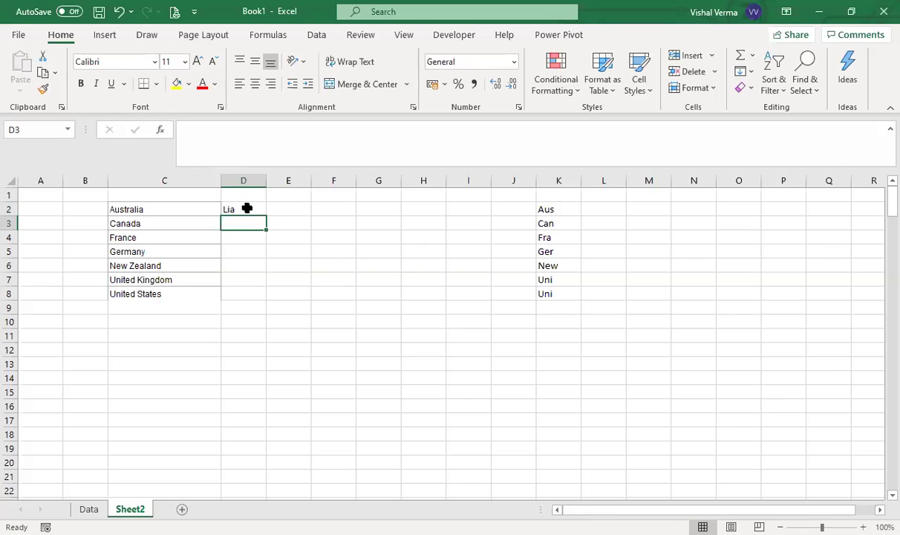
Step: Try Flash Fill from D3 to extract the countries' last letters following Lia, and undo the fill
{"action": "key", "text": "ctrl+e"}
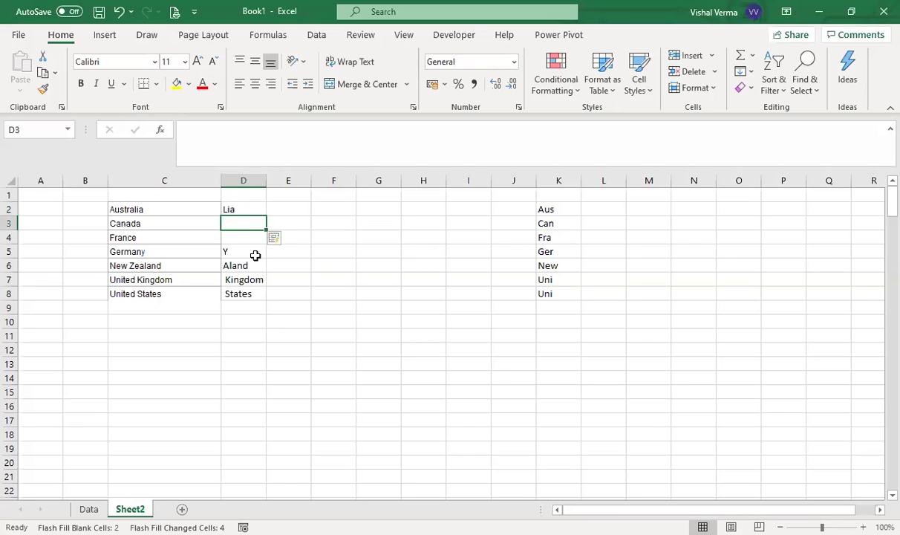
{"action": "left_click", "coordinate": [244, 238]}
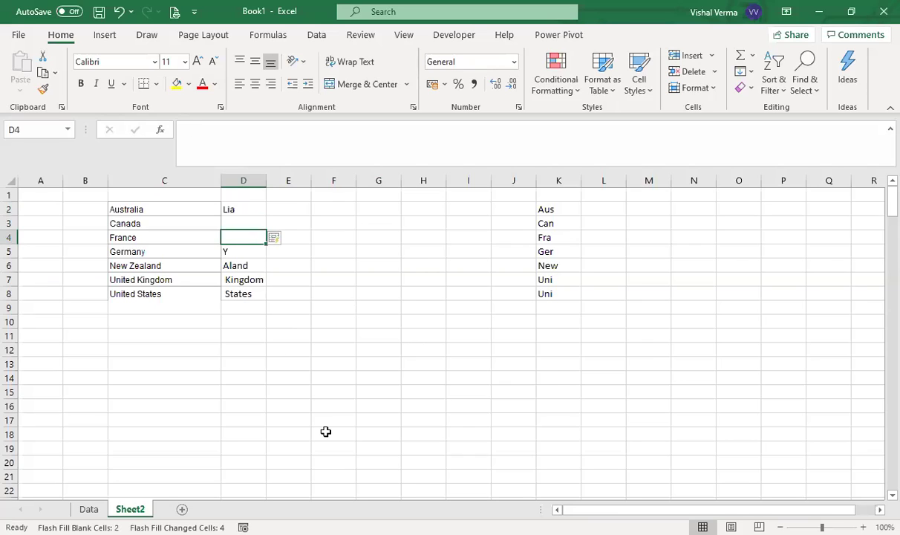
{"action": "key", "text": "ctrl+z"}
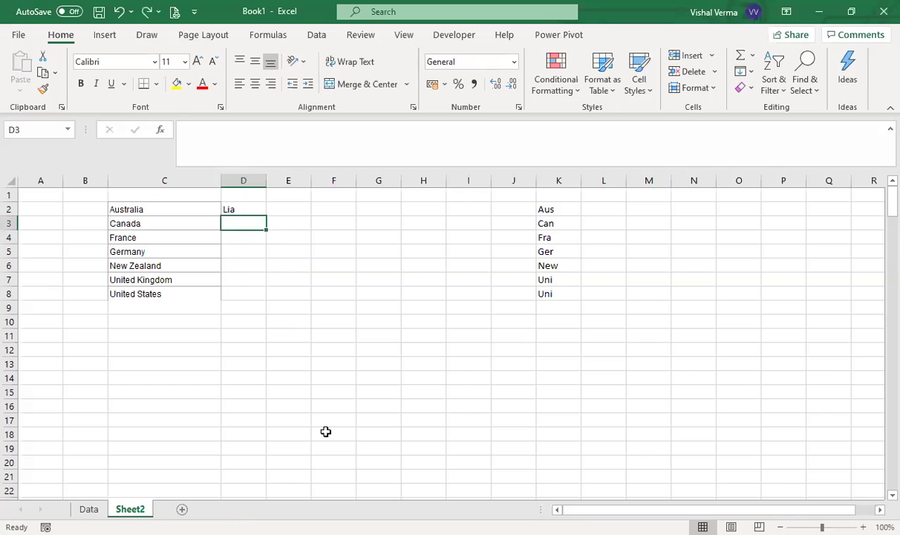
Step: Flash Fill the cells from D3 down to D8 again, following the Lia example in D2
{"action": "left_click", "coordinate": [242, 209]}
{"action": "left_click", "coordinate": [239, 221]}
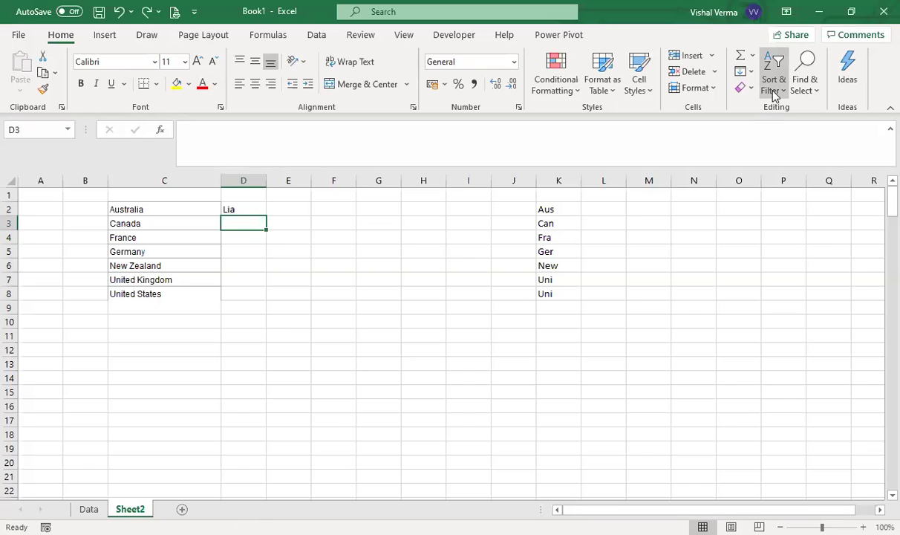
{"action": "left_click", "coordinate": [744, 71]}
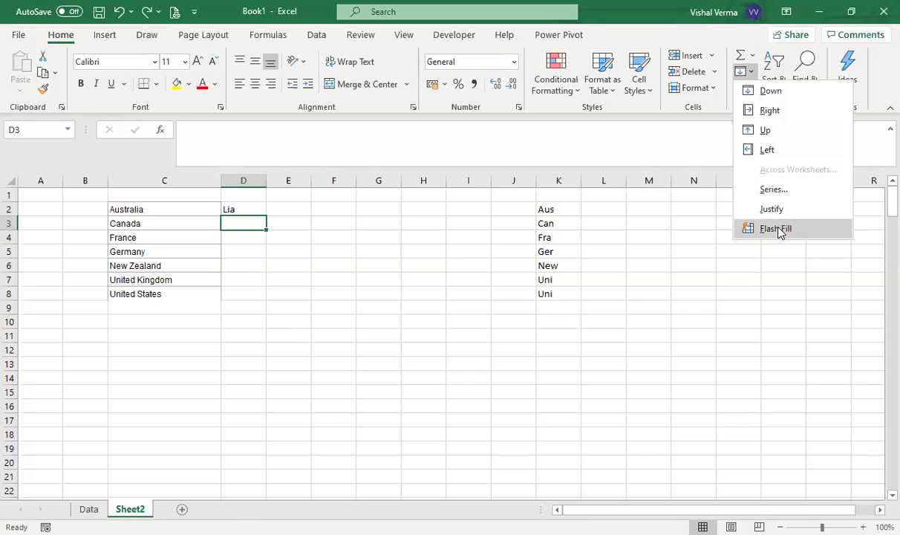
{"action": "left_click", "coordinate": [777, 230]}
{"action": "left_click", "coordinate": [290, 348]}
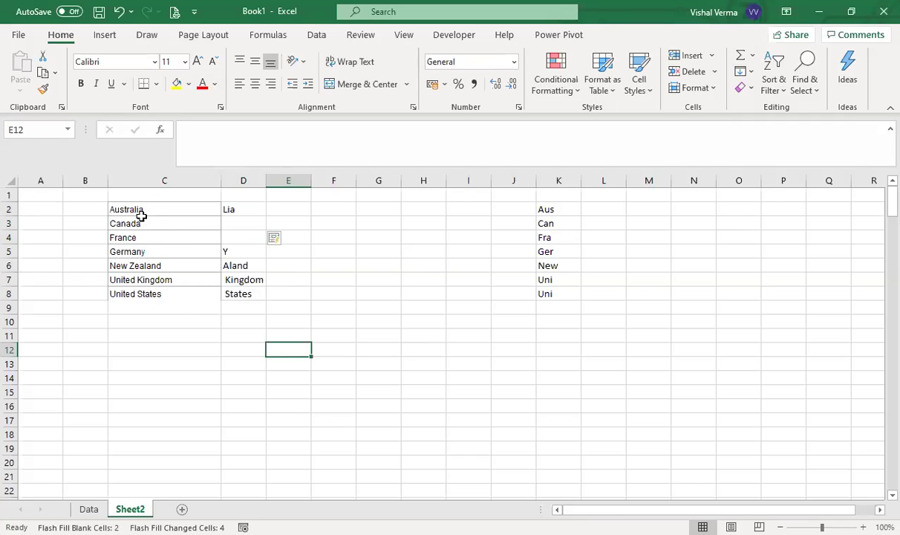
Step: Count the characters in Australia and Canada with =LEN(C2) in F2 and =LEN(C3) in F3
{"action": "left_click", "coordinate": [343, 211]}
{"action": "type", "text": "="}
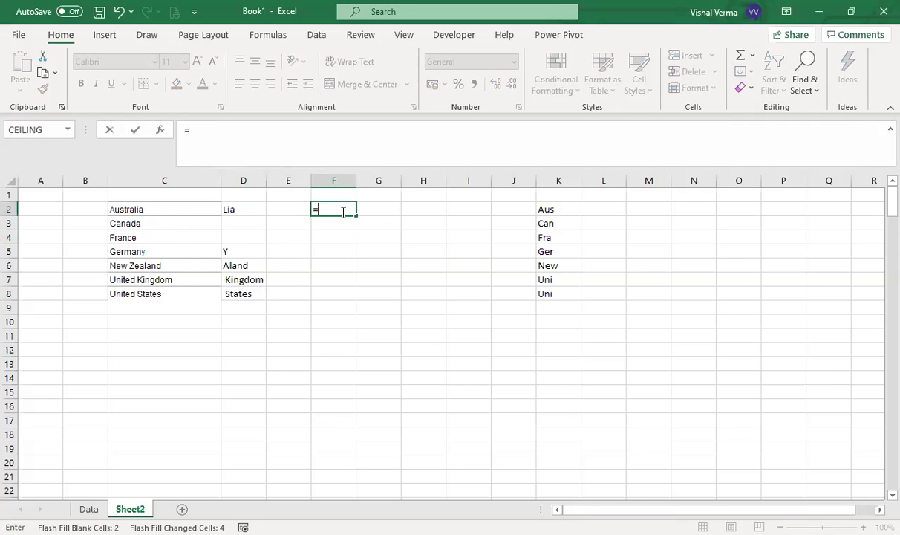
{"action": "type", "text": "LEN("}
{"action": "left_click", "coordinate": [191, 203]}
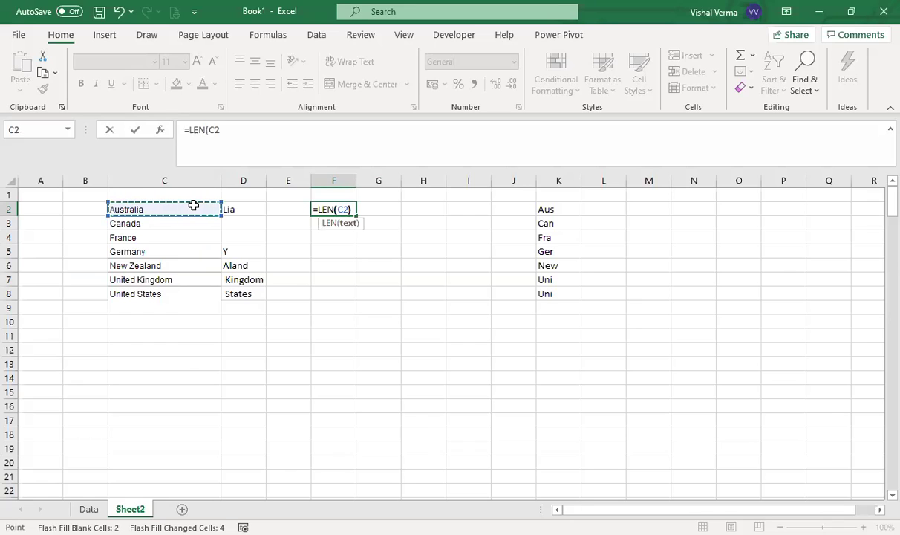
{"action": "key", "text": "Return"}
{"action": "type", "text": "="}
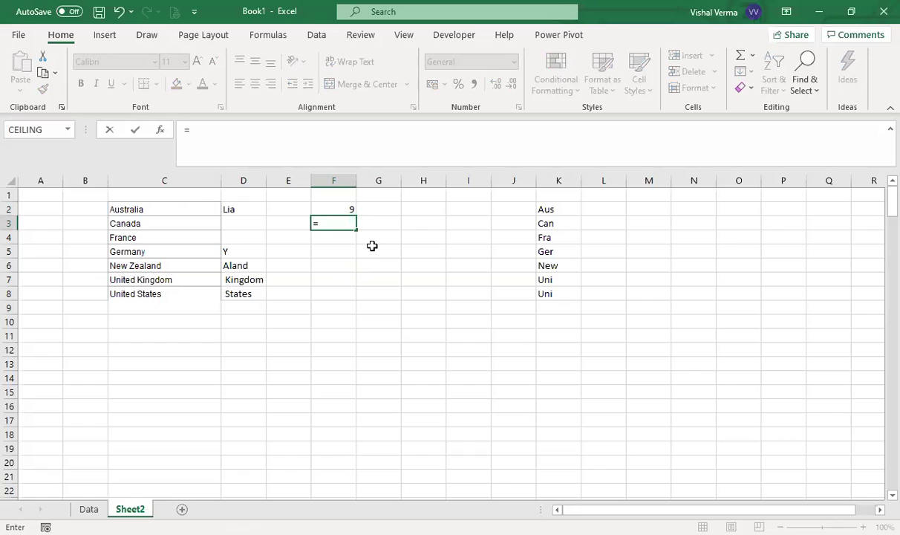
{"action": "type", "text": "LEN("}
{"action": "left_click", "coordinate": [187, 224]}
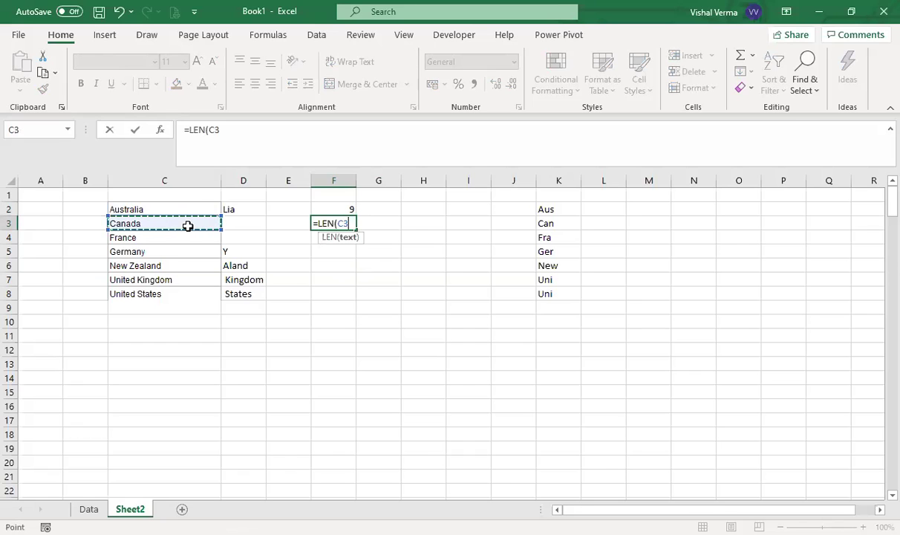
{"action": "key", "text": "Return"}
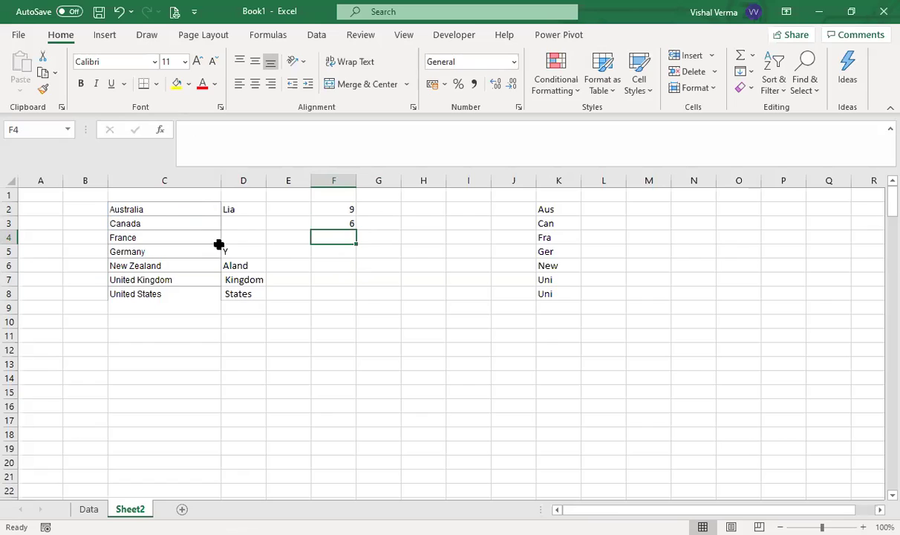
Step: Change the example in D2 to Ralia and try Flash Fill from D3
{"action": "left_click", "coordinate": [248, 208]}
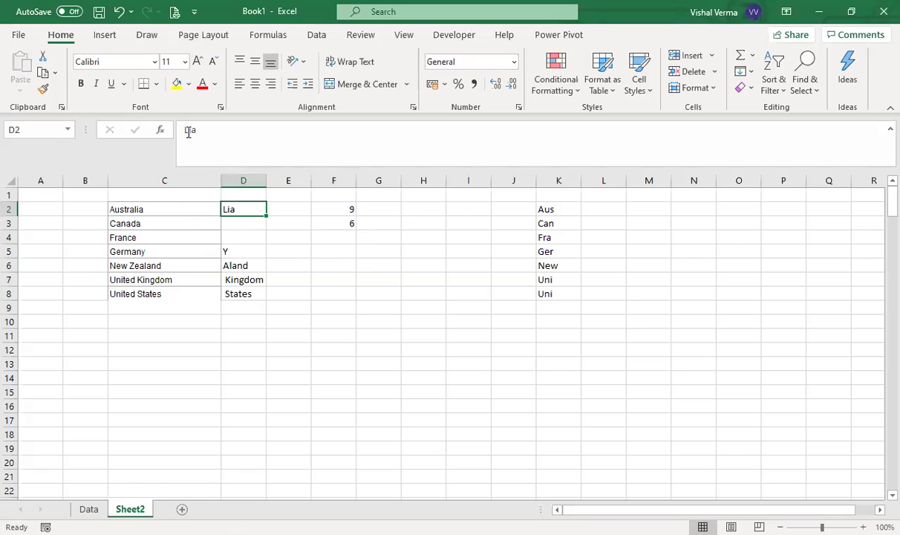
{"action": "left_click_drag", "start_coordinate": [209, 125], "coordinate": [174, 130]}
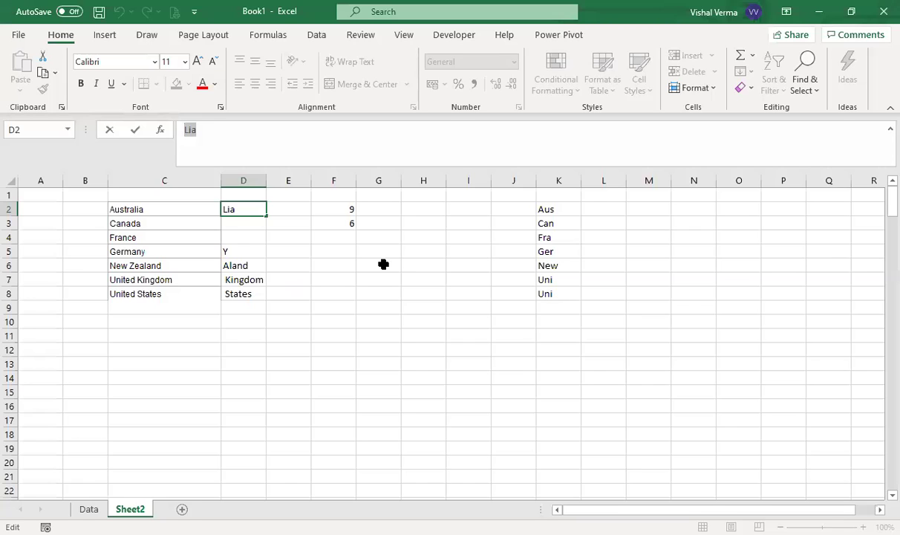
{"action": "type", "text": "Ralia"}
{"action": "key", "text": "Return"}
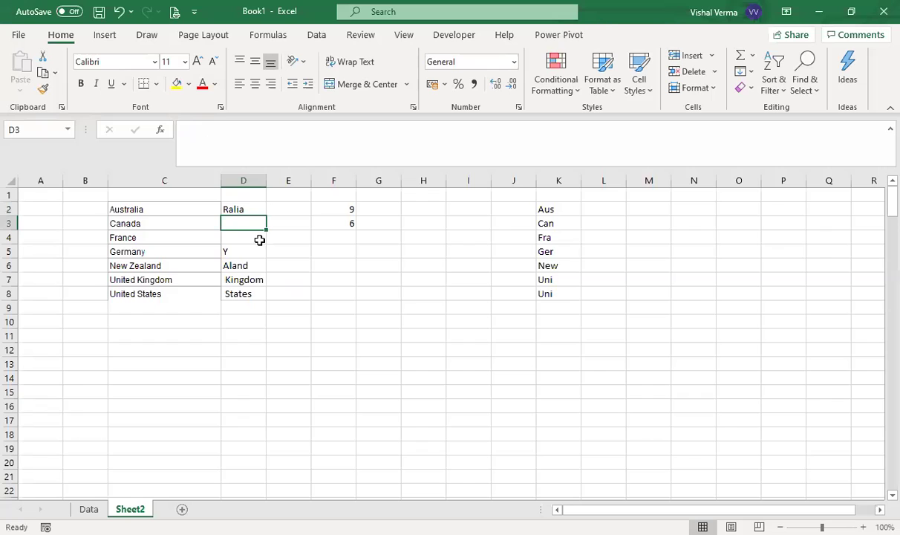
{"action": "key", "text": "ctrl+e"}
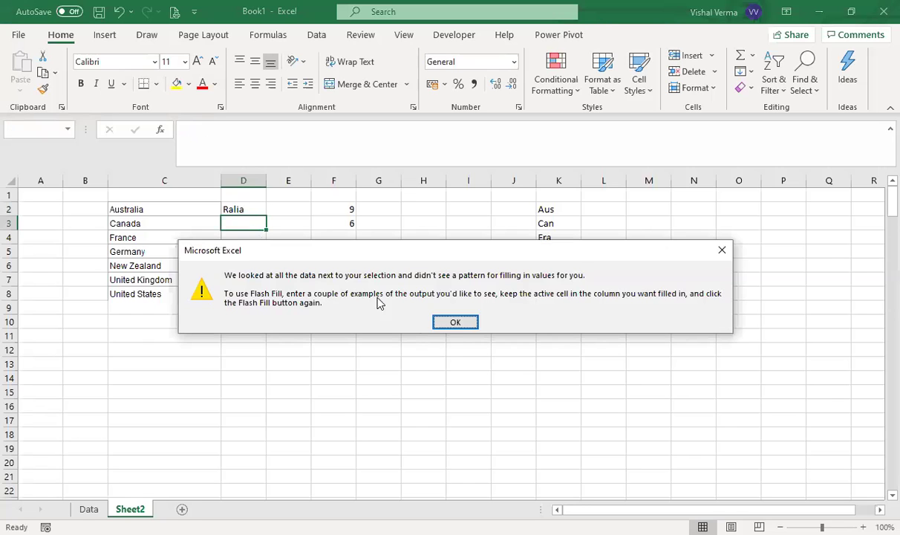
{"action": "left_click", "coordinate": [456, 323]}
Step: Clear the previous fill results from D5:D10 and Flash Fill D3:D8 following the Ralia example
{"action": "left_click_drag", "start_coordinate": [253, 248], "coordinate": [253, 316]}
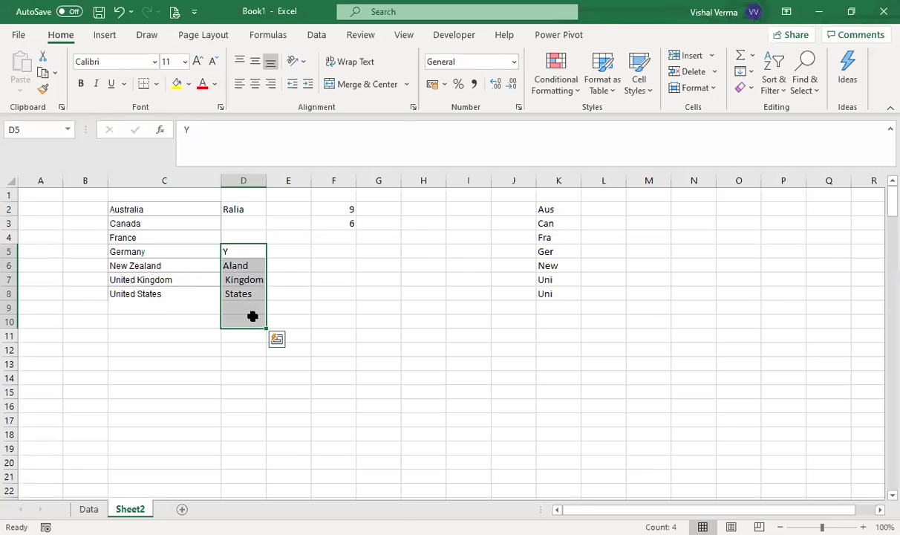
{"action": "right_click", "coordinate": [253, 317]}
{"action": "left_click", "coordinate": [329, 294]}
{"action": "left_click", "coordinate": [249, 222]}
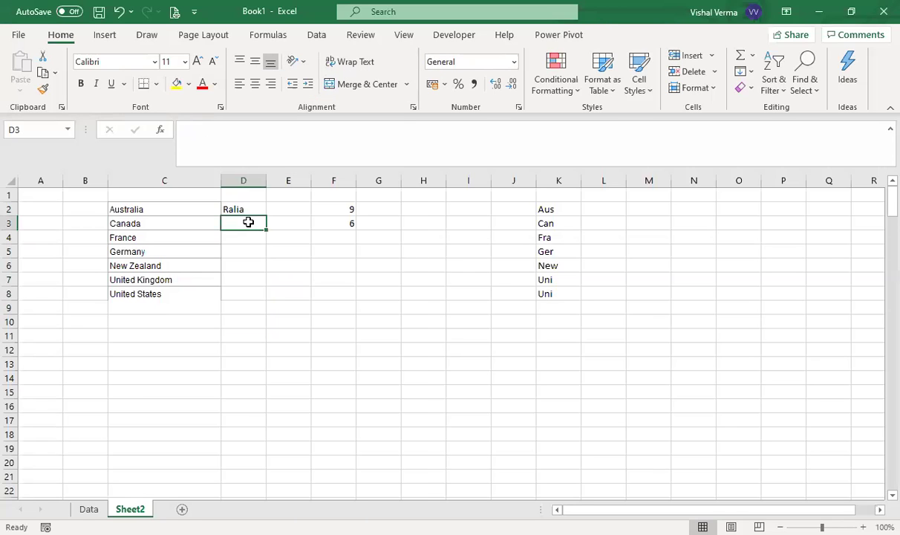
{"action": "key", "text": "ctrl+e"}
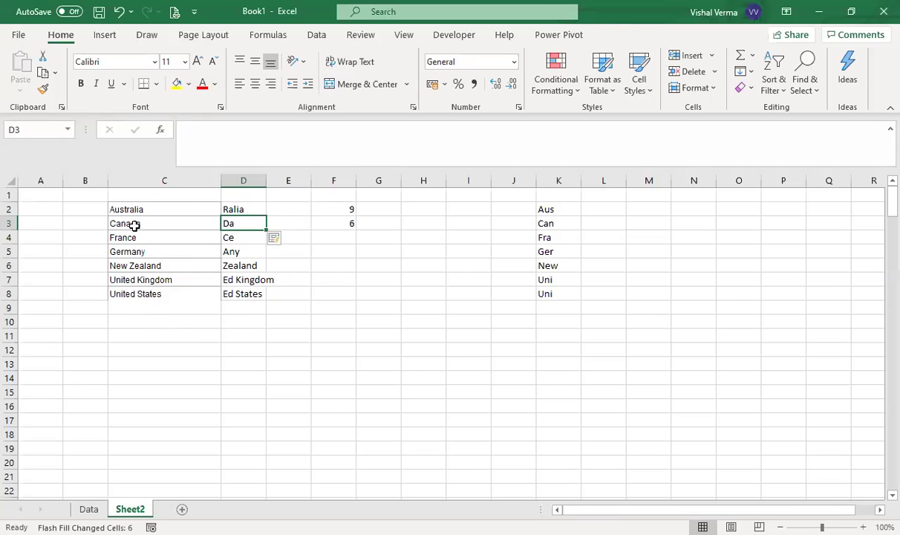
Step: Enter Australi in E2 and Flash Fill E3:E8 with the shortened country names following that example
{"action": "left_click", "coordinate": [295, 209]}
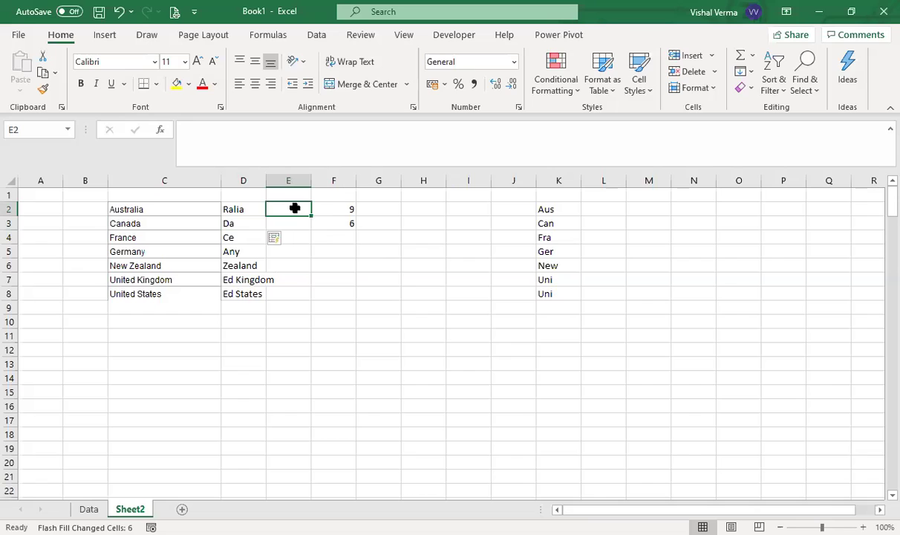
{"action": "type", "text": "Au"}
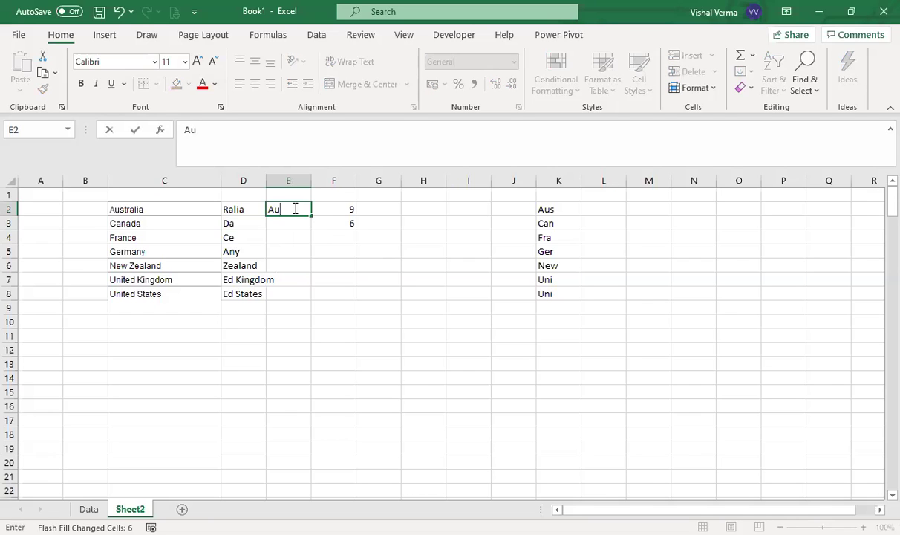
{"action": "type", "text": "s"}
{"action": "type", "text": "trali"}
{"action": "key", "text": "Return"}
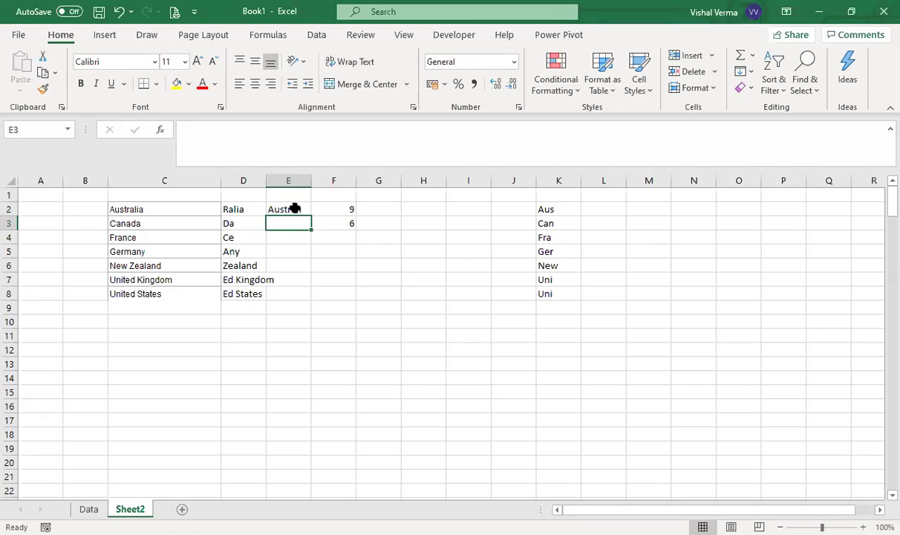
{"action": "key", "text": "ctrl+e"}
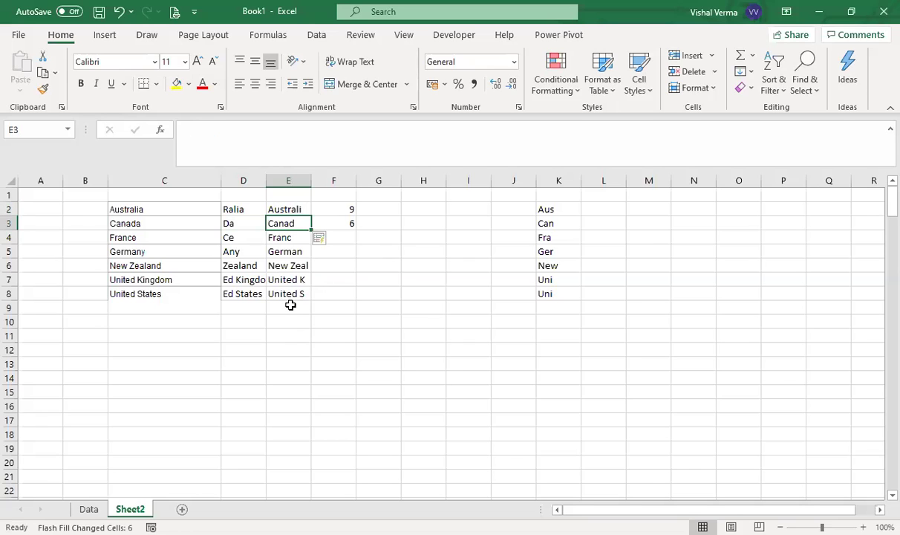
{"action": "left_click", "coordinate": [288, 280]}
{"action": "left_click", "coordinate": [309, 296]}
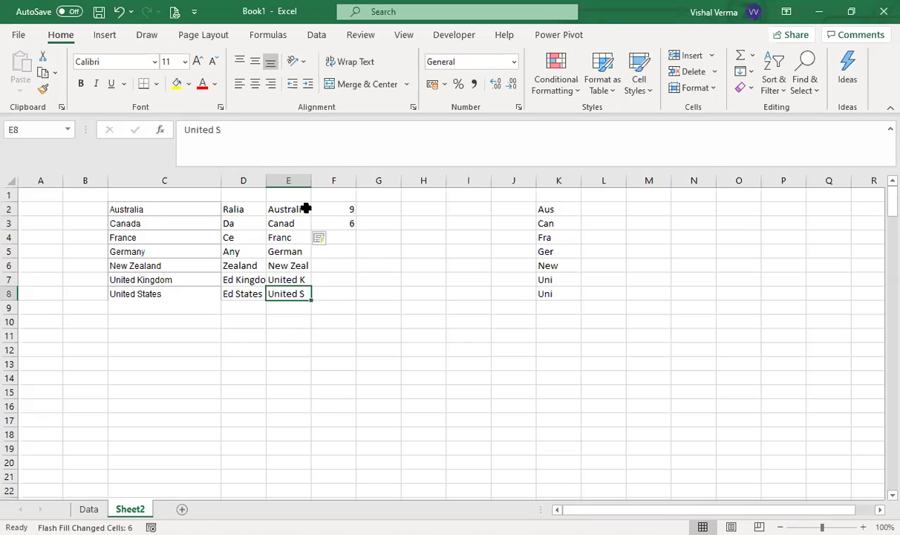
{"action": "left_click", "coordinate": [386, 328]}
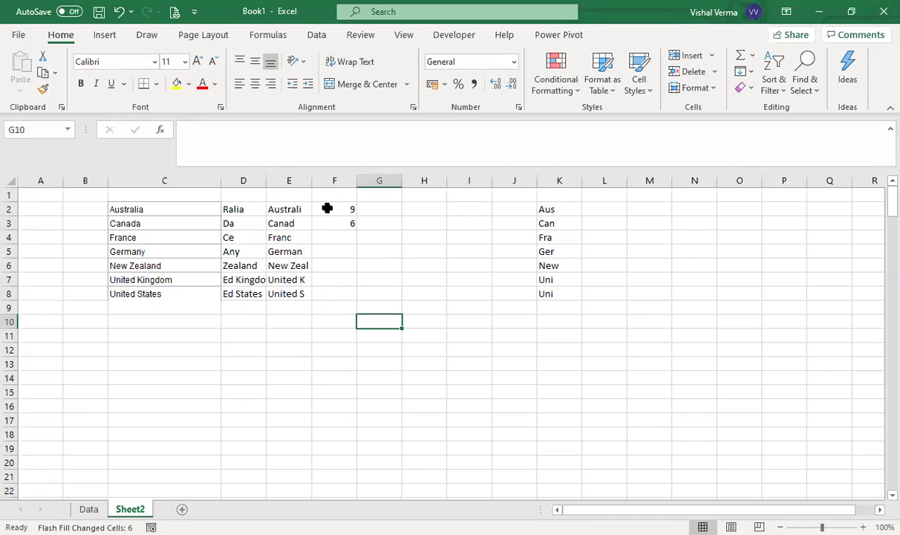
Step: Clear the contents of D2:L9, leaving only the country list in column C
{"action": "left_click_drag", "start_coordinate": [239, 210], "coordinate": [605, 303]}
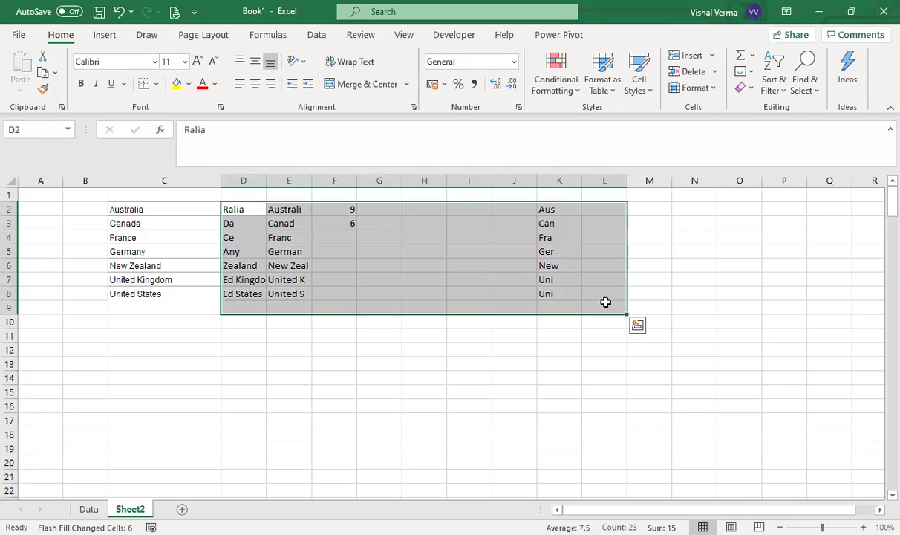
{"action": "right_click", "coordinate": [605, 302]}
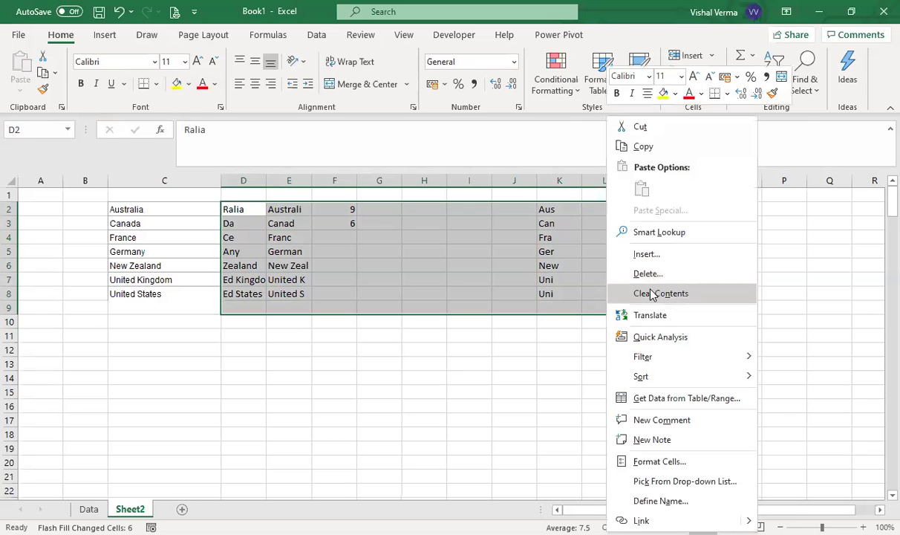
{"action": "left_click", "coordinate": [652, 293]}
{"action": "left_click", "coordinate": [262, 297]}
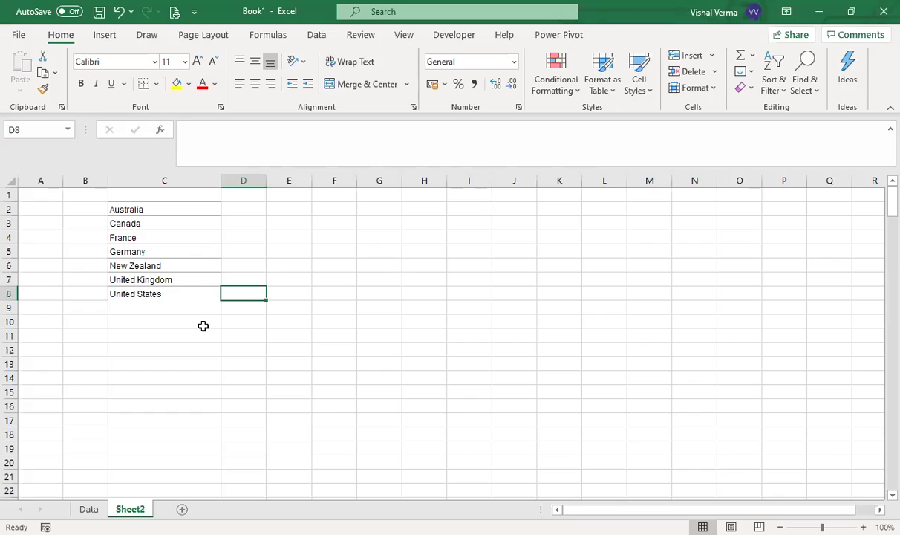
{"action": "left_click", "coordinate": [364, 392]}
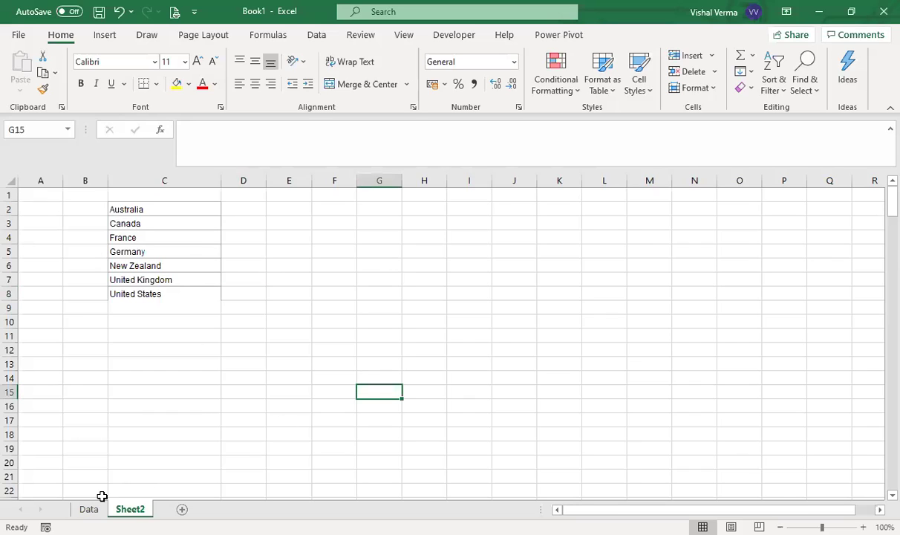
Step: Enter the formula =RANDBETWEEN(2,5) in cell G4
{"action": "left_click", "coordinate": [749, 74]}
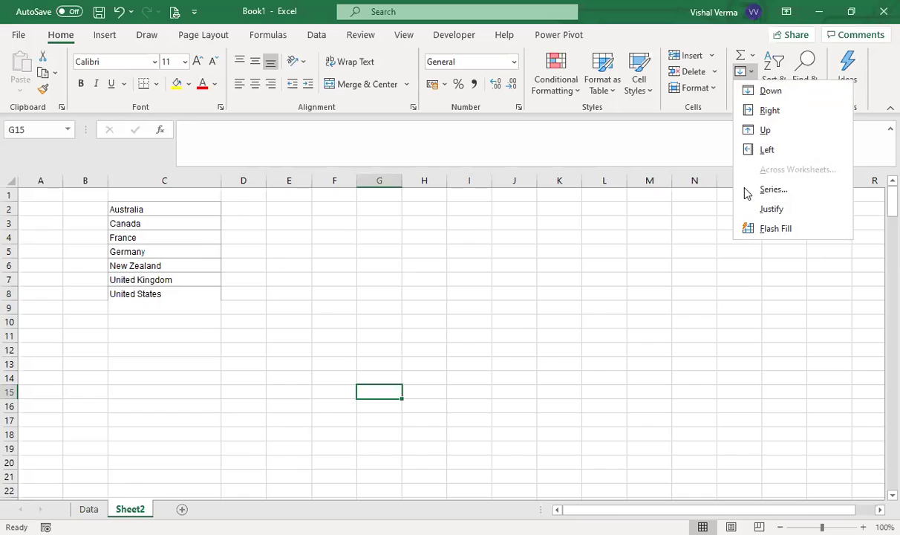
{"action": "left_click", "coordinate": [366, 237]}
{"action": "left_click", "coordinate": [365, 238]}
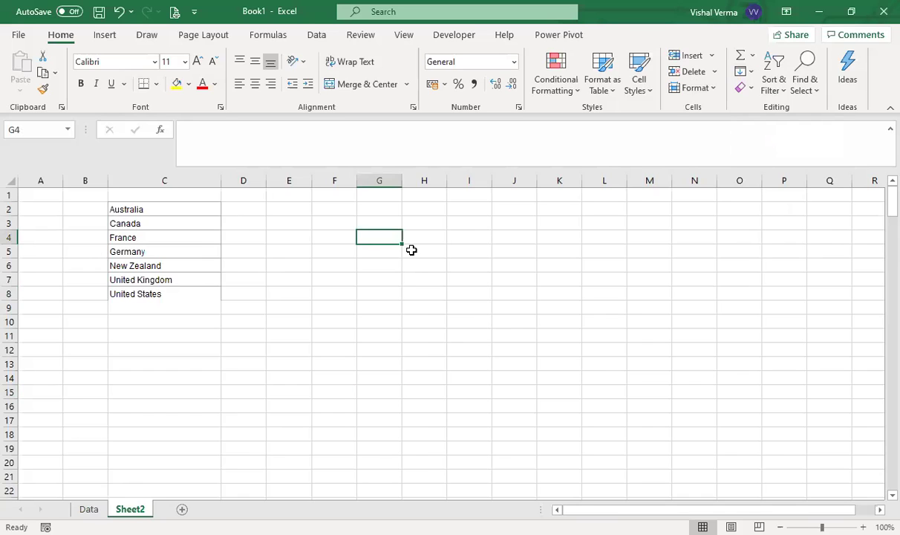
{"action": "type", "text": "="}
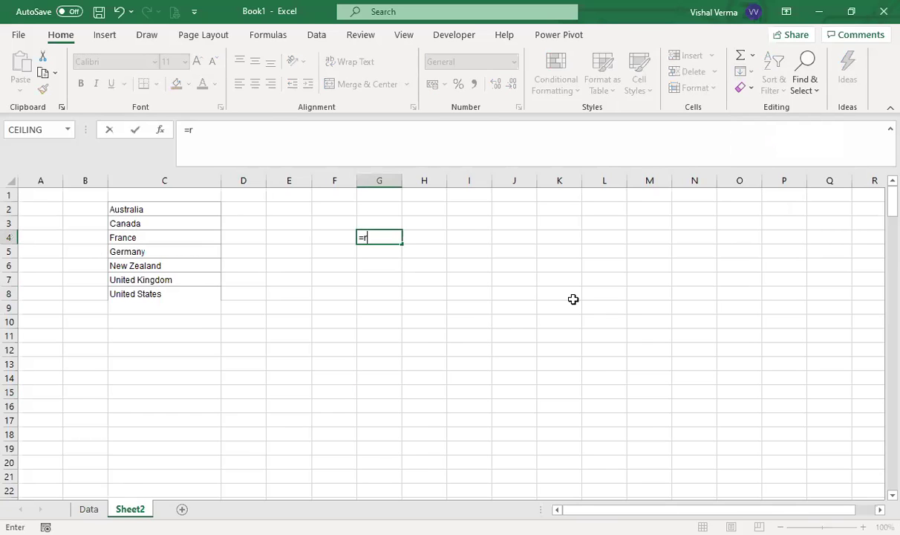
{"action": "type", "text": "ran"}
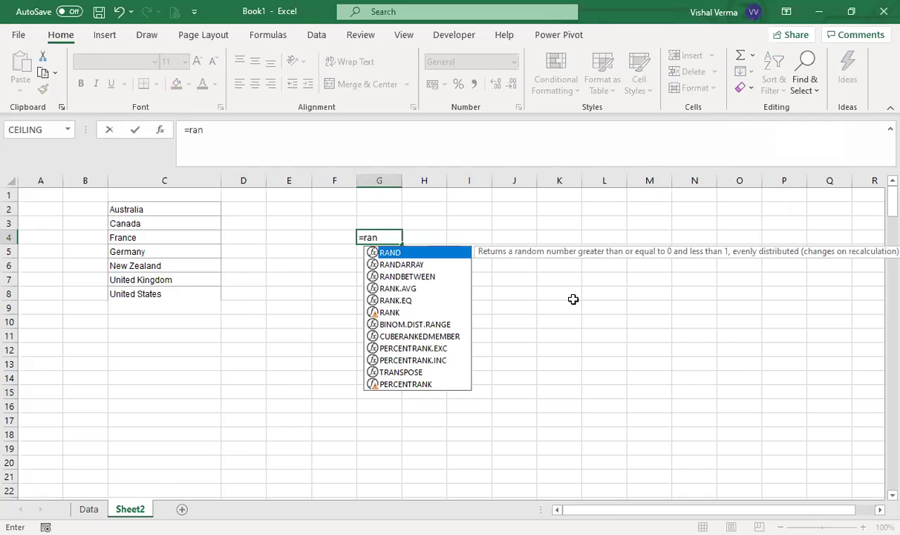
{"action": "key", "text": "Down"}
{"action": "key", "text": "Down"}
{"action": "key", "text": "Tab"}
{"action": "type", "text": "2,5"}
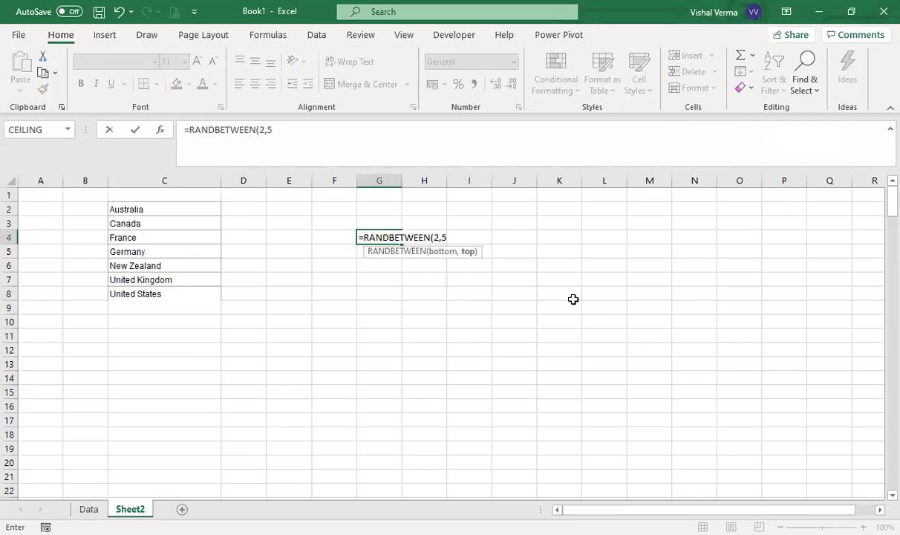
{"action": "type", "text": ")"}
{"action": "key", "text": "Return"}
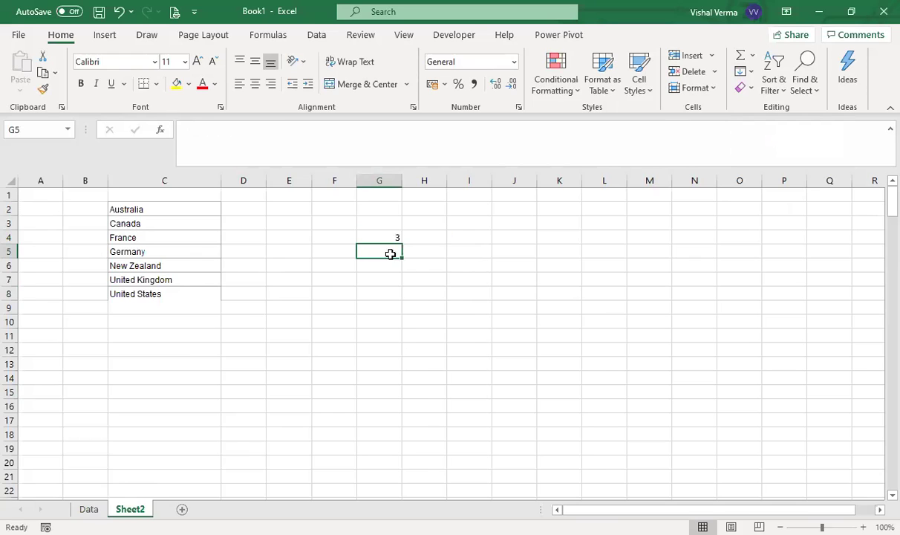
{"action": "left_click", "coordinate": [391, 237]}
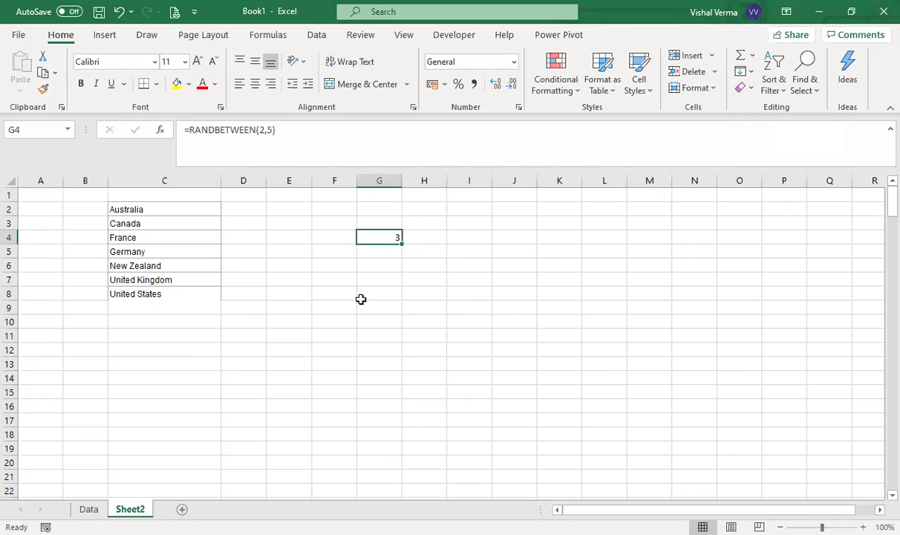
Step: Highlight cell G16 with a yellow fill to mark the end of the range
{"action": "left_click", "coordinate": [375, 345]}
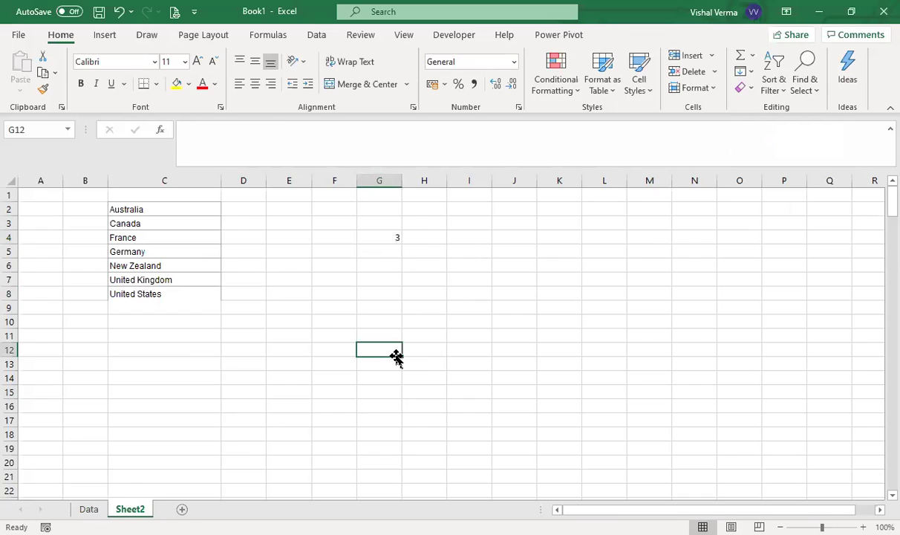
{"action": "left_click", "coordinate": [380, 406]}
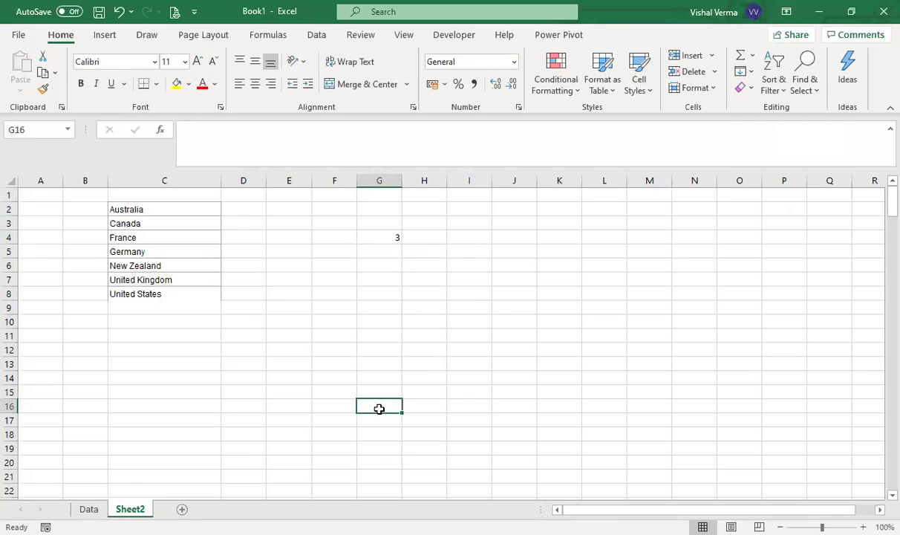
{"action": "left_click", "coordinate": [175, 83]}
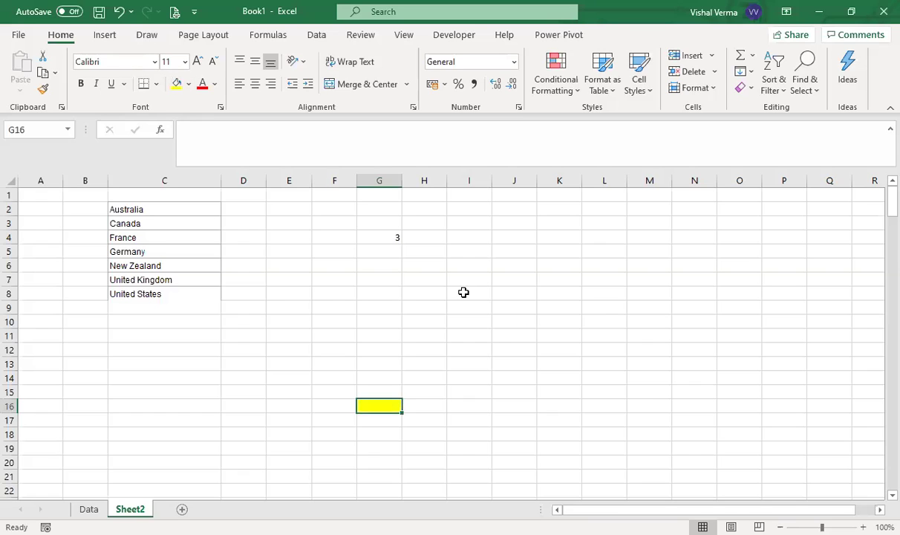
{"action": "left_click", "coordinate": [465, 291]}
Step: Copy the G4 formula down through G16, and undo that fill
{"action": "left_click", "coordinate": [391, 237]}
{"action": "left_click_drag", "start_coordinate": [402, 243], "coordinate": [399, 417]}
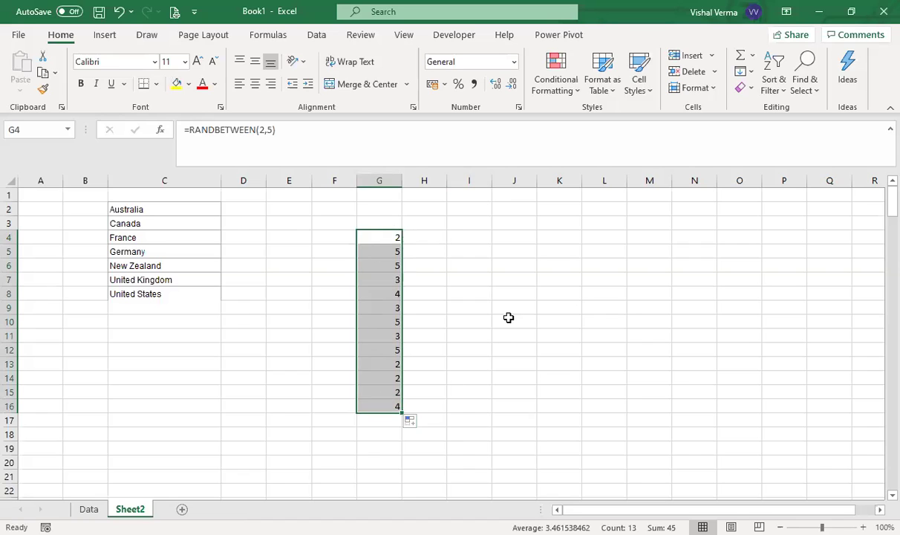
{"action": "key", "text": "ctrl+z"}
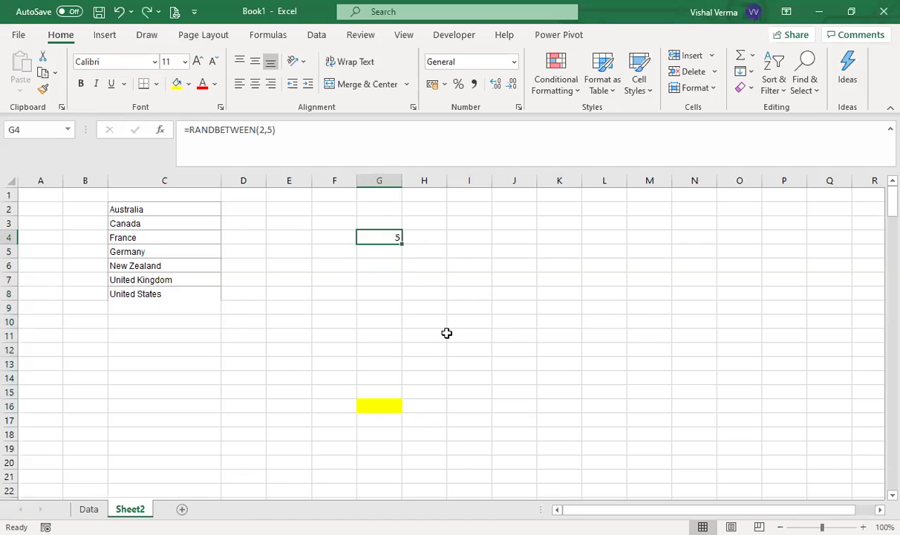
{"action": "left_click", "coordinate": [416, 305]}
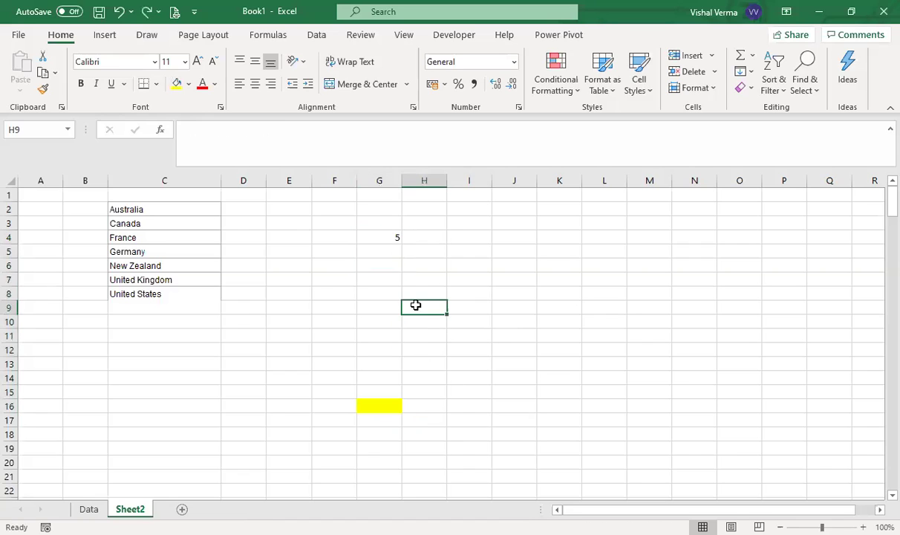
Step: Fill the RANDBETWEEN formula from G4 down through G16 using the Fill Down command on the selected range
{"action": "left_click", "coordinate": [388, 239]}
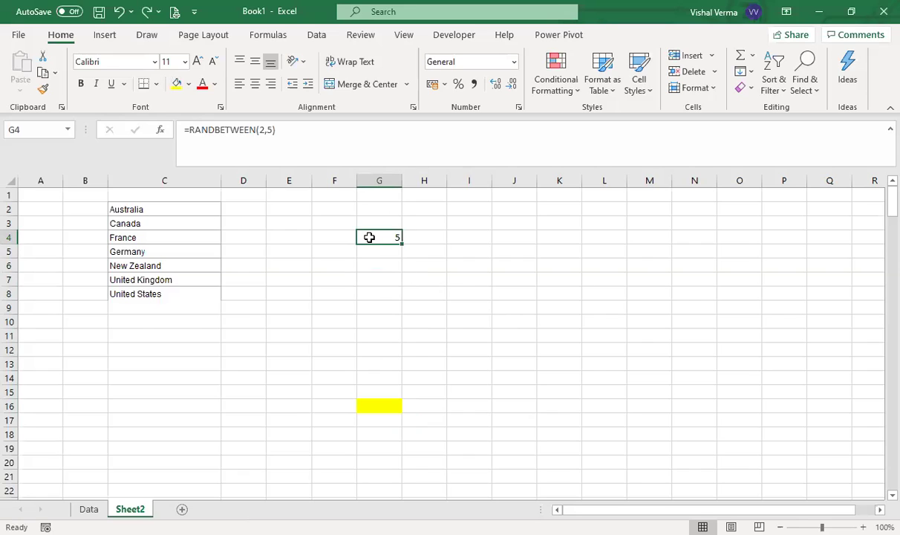
{"action": "left_click", "coordinate": [387, 407]}
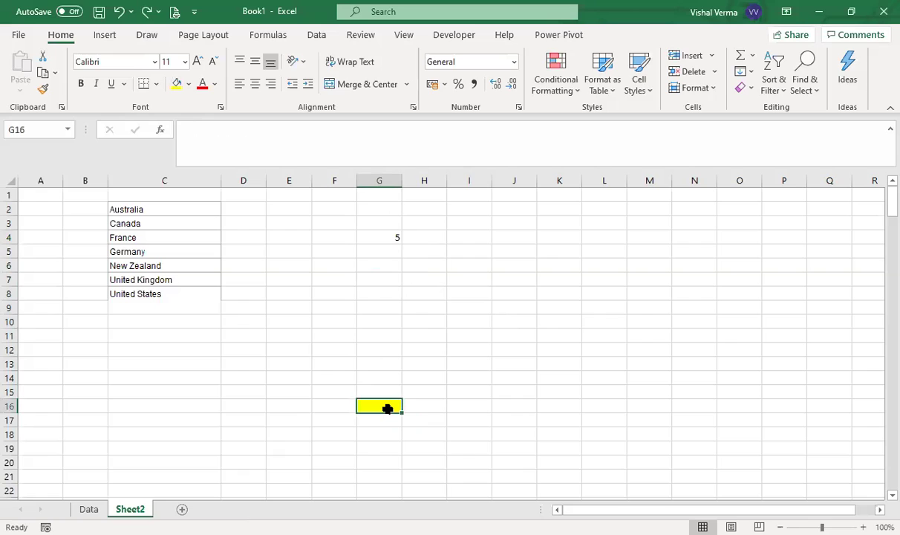
{"action": "key", "text": "ctrl+shift+Up"}
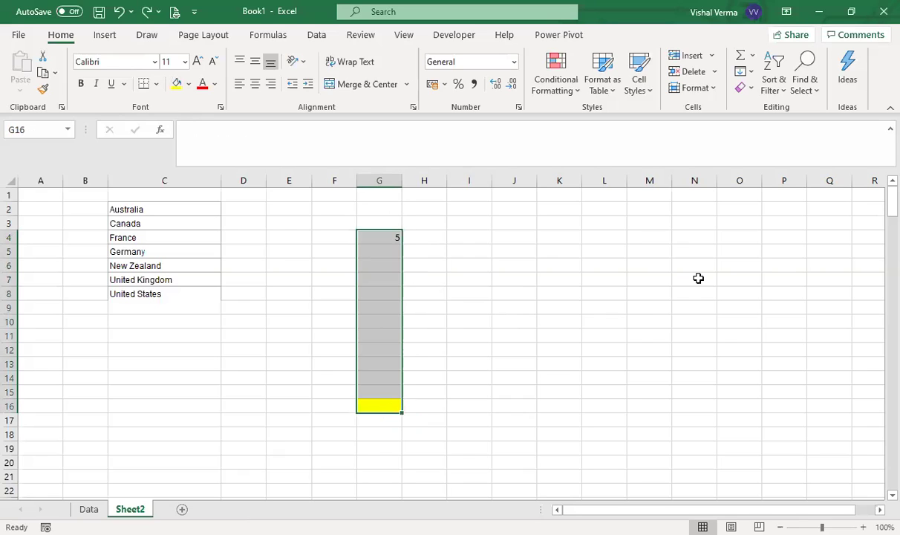
{"action": "left_click", "coordinate": [750, 72]}
{"action": "key", "text": "Return"}
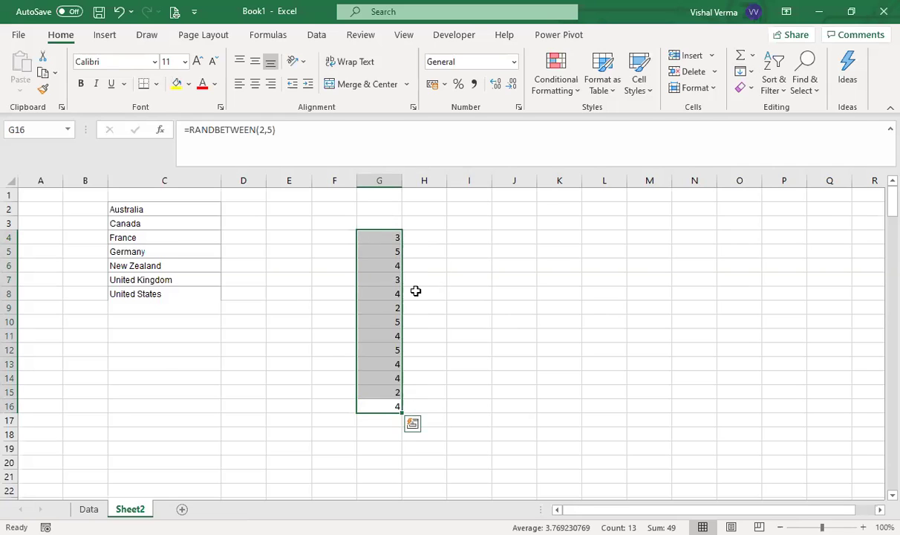
{"action": "left_click", "coordinate": [393, 238]}
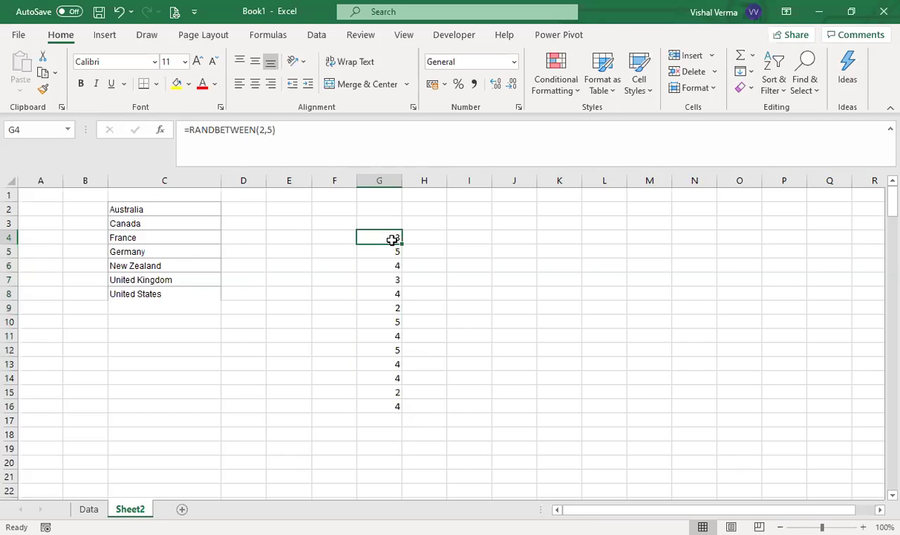
Step: Fill the RANDBETWEEN formula from G4 across row 4 to O4 with the Fill Right command
{"action": "left_click", "coordinate": [743, 236]}
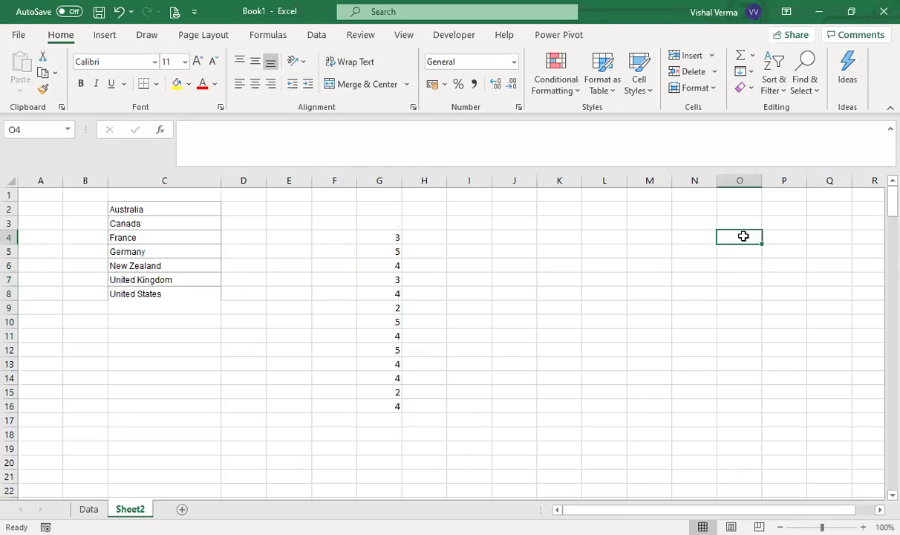
{"action": "key", "text": "ctrl+shift+Left"}
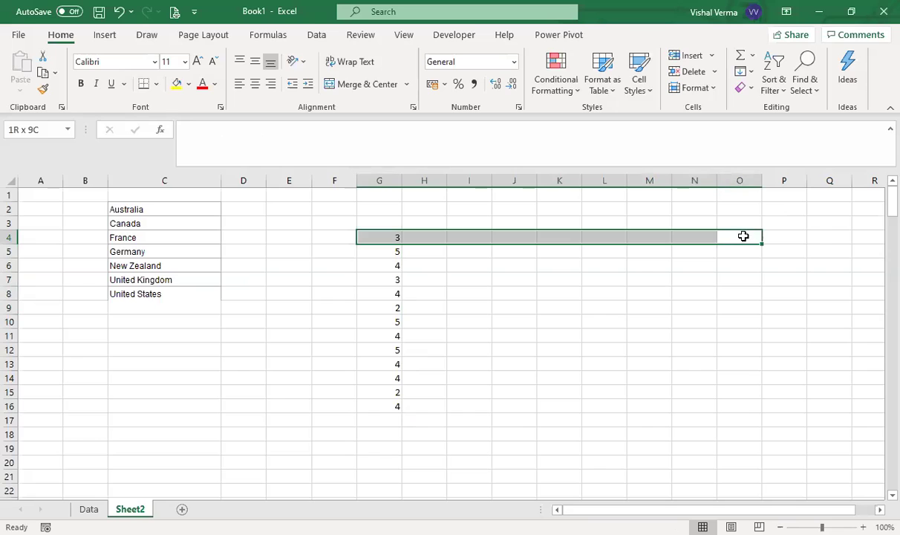
{"action": "left_click", "coordinate": [751, 73]}
{"action": "left_click", "coordinate": [770, 112]}
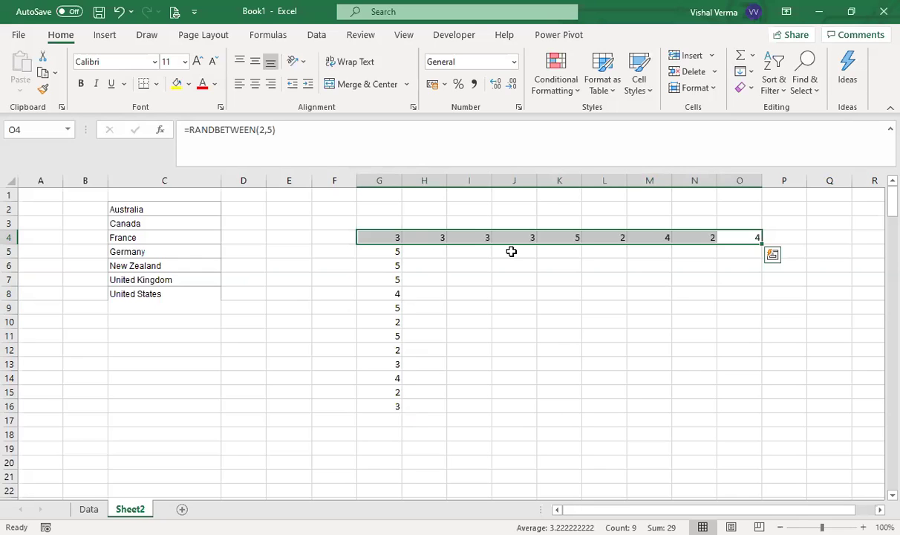
{"action": "key", "text": "ctrl+q"}
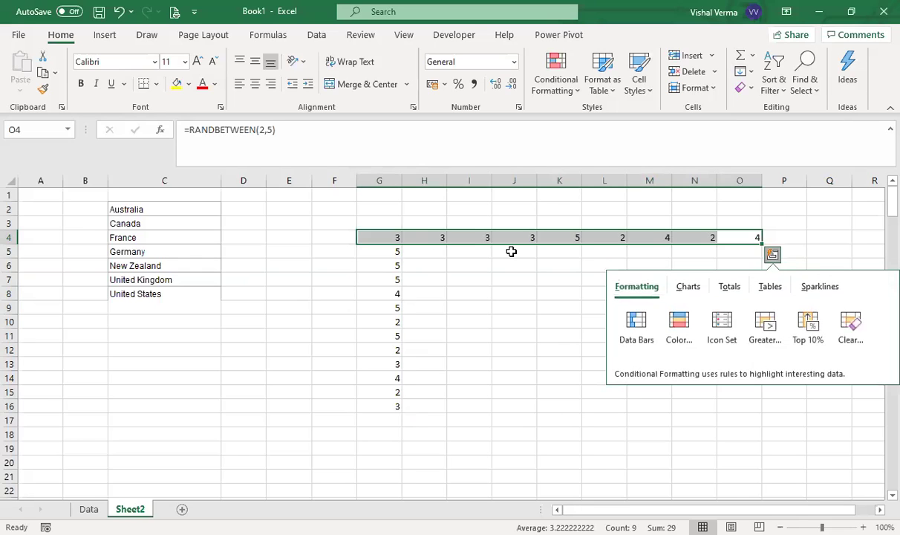
{"action": "left_click", "coordinate": [514, 251]}
{"action": "left_click", "coordinate": [733, 232]}
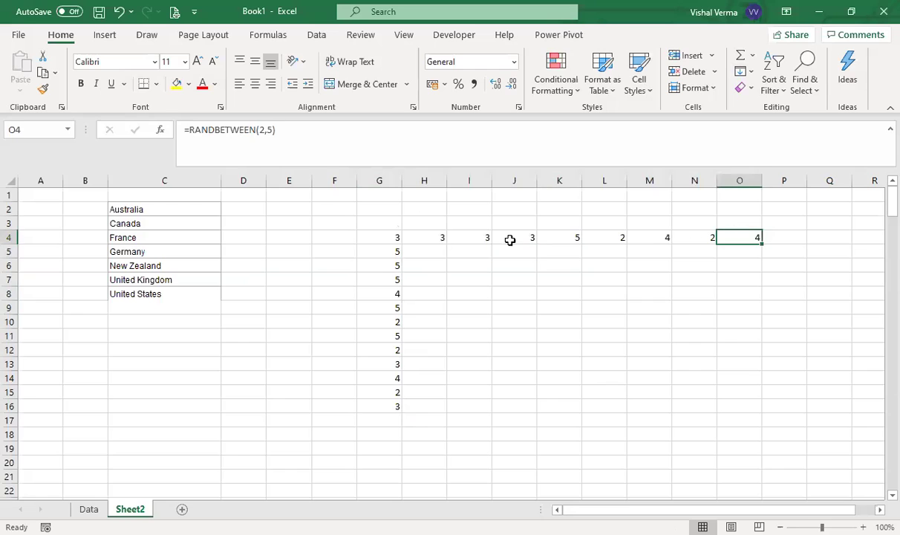
Step: Fill the row 4 formulas in G4:O4 down through row 16 with the Fill Down command
{"action": "left_click_drag", "start_coordinate": [388, 237], "coordinate": [740, 234]}
{"action": "key", "text": "ctrl+shift+Down"}
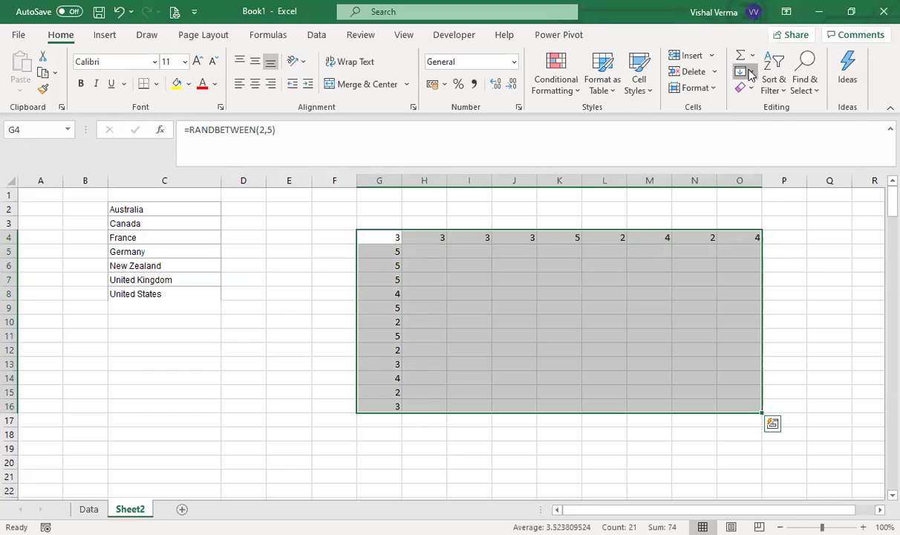
{"action": "left_click", "coordinate": [750, 72]}
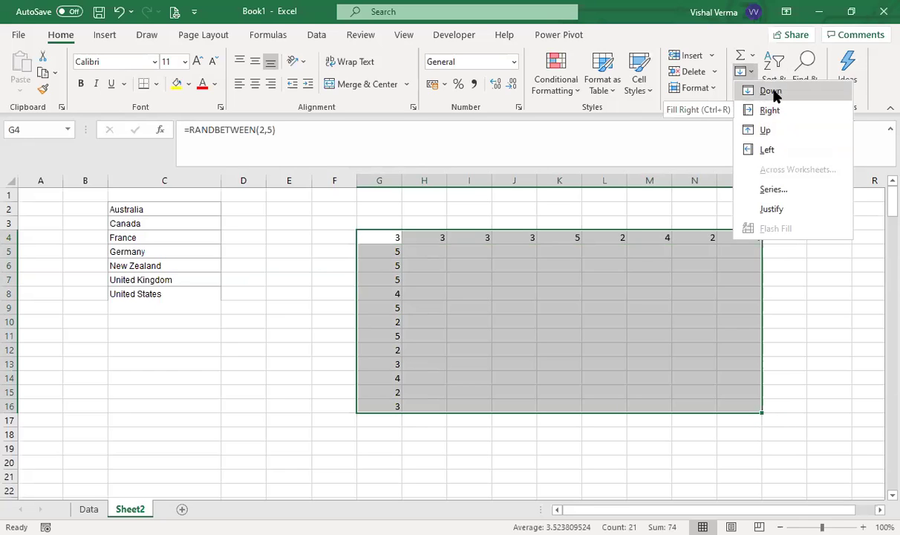
{"action": "left_click", "coordinate": [775, 96]}
{"action": "left_click", "coordinate": [704, 332]}
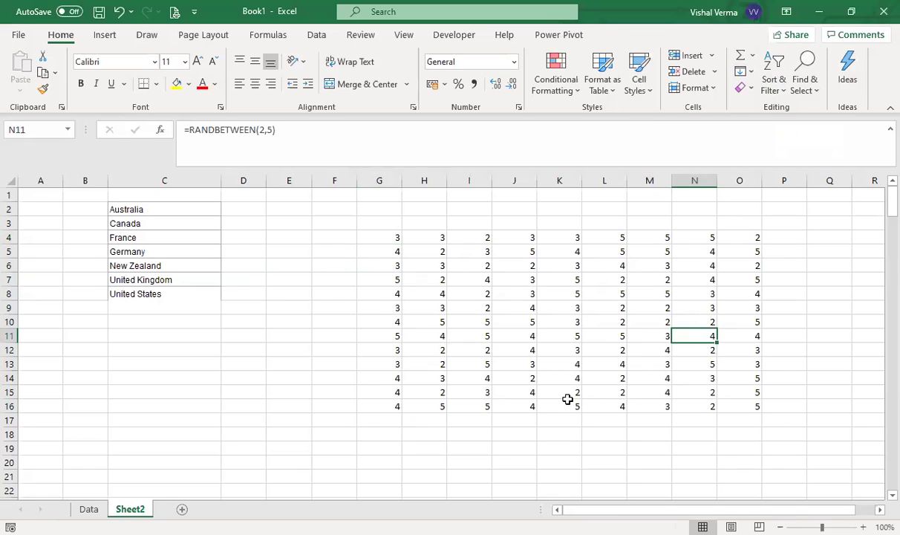
{"action": "left_click", "coordinate": [743, 71]}
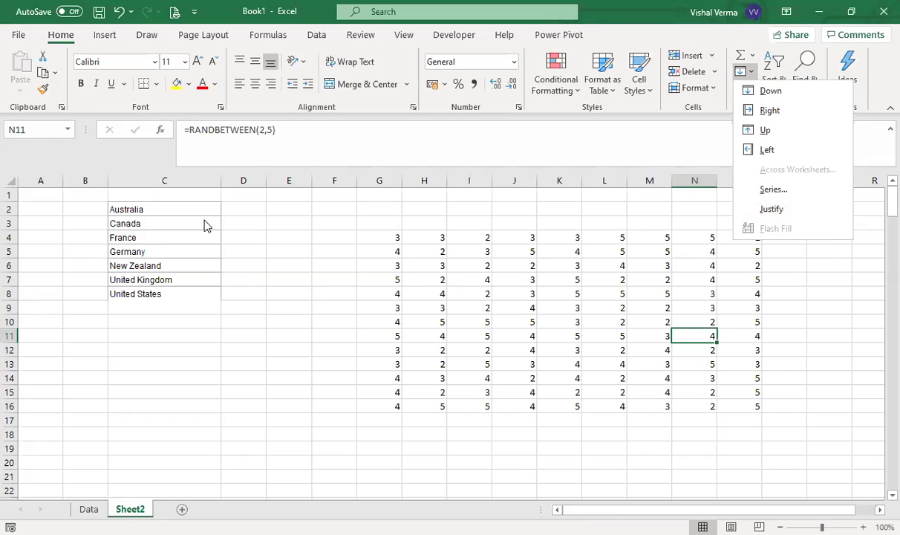
{"action": "left_click", "coordinate": [234, 211]}
{"action": "left_click", "coordinate": [240, 208]}
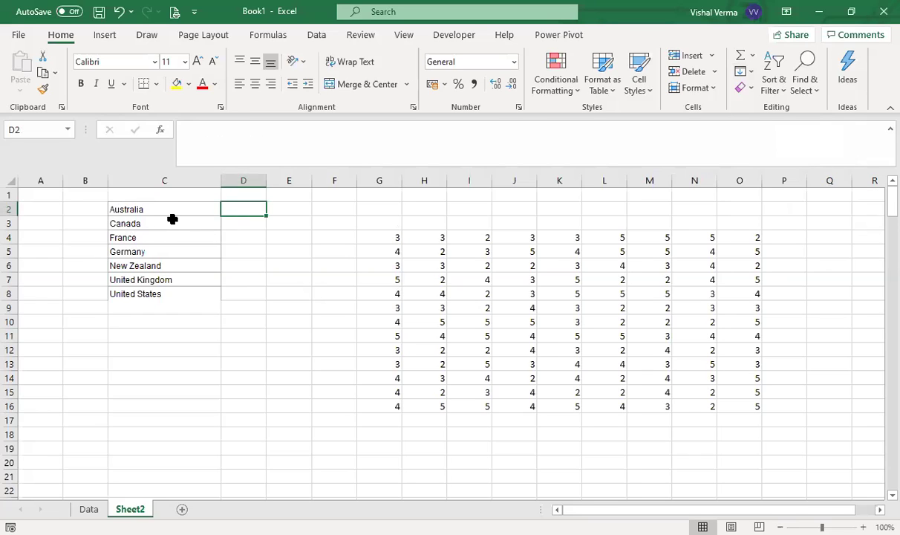
{"action": "left_click", "coordinate": [250, 223]}
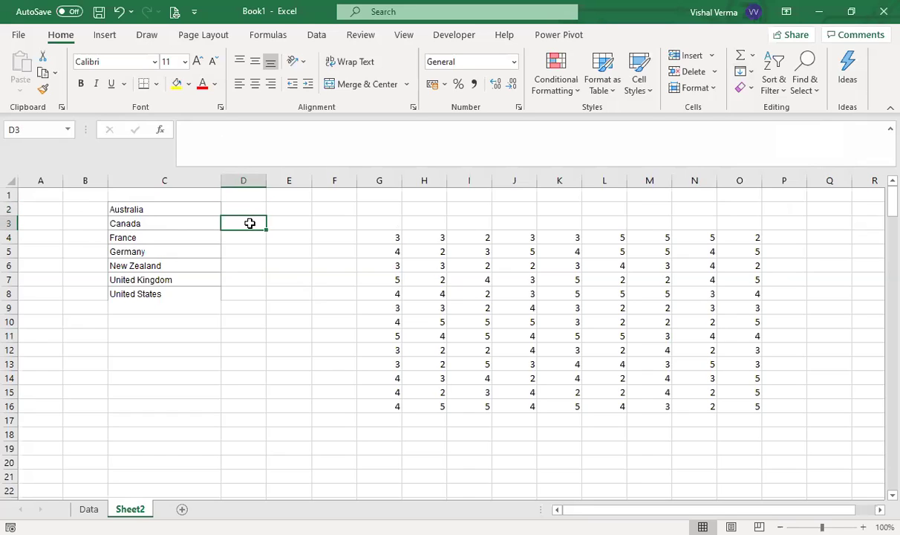